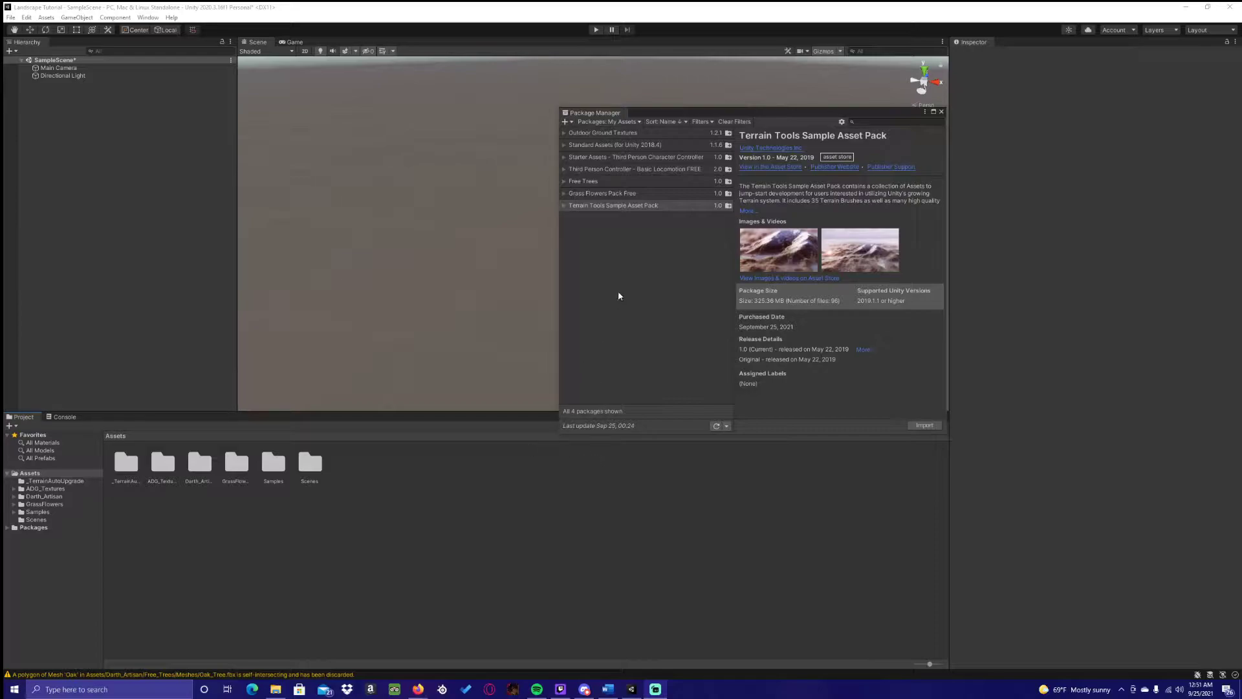
Review the Terrain Tools Sample Asset Pack, Grass Flowers Pack Free, Free Trees and Outdoor Ground Textures packages, and close the Package Manager.
{"action": "left_click_drag", "start_coordinate": [889, 135], "coordinate": [775, 135]}
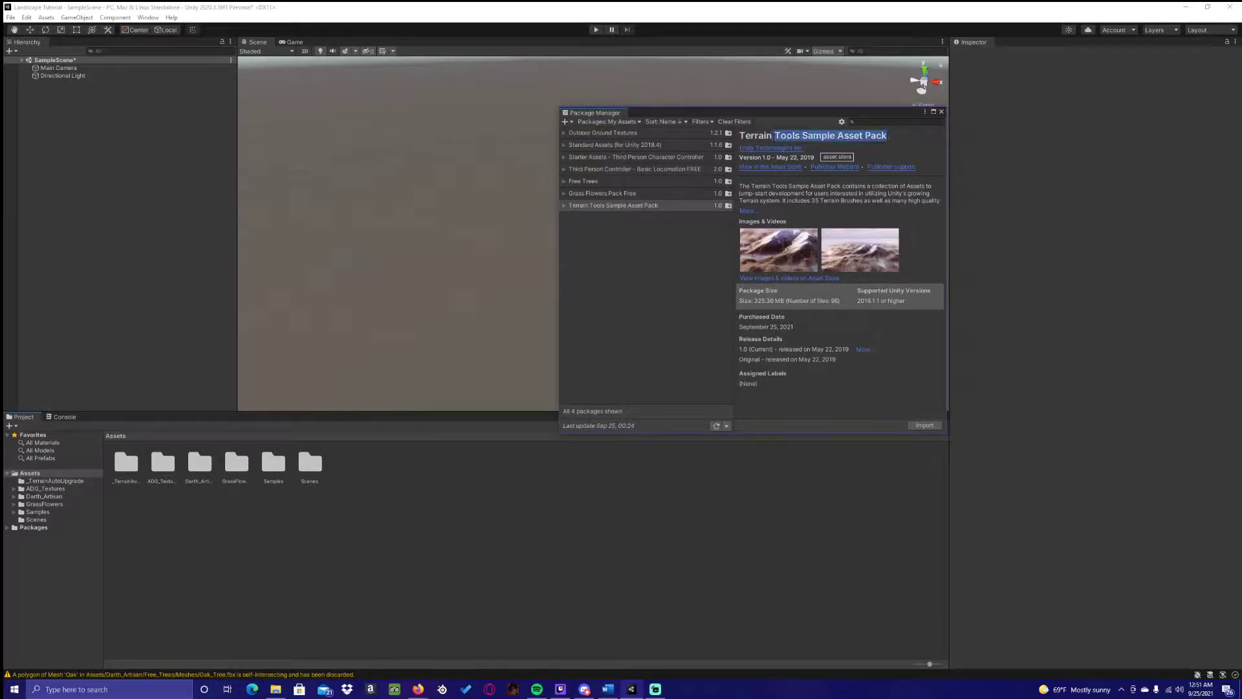
{"action": "left_click", "coordinate": [894, 142]}
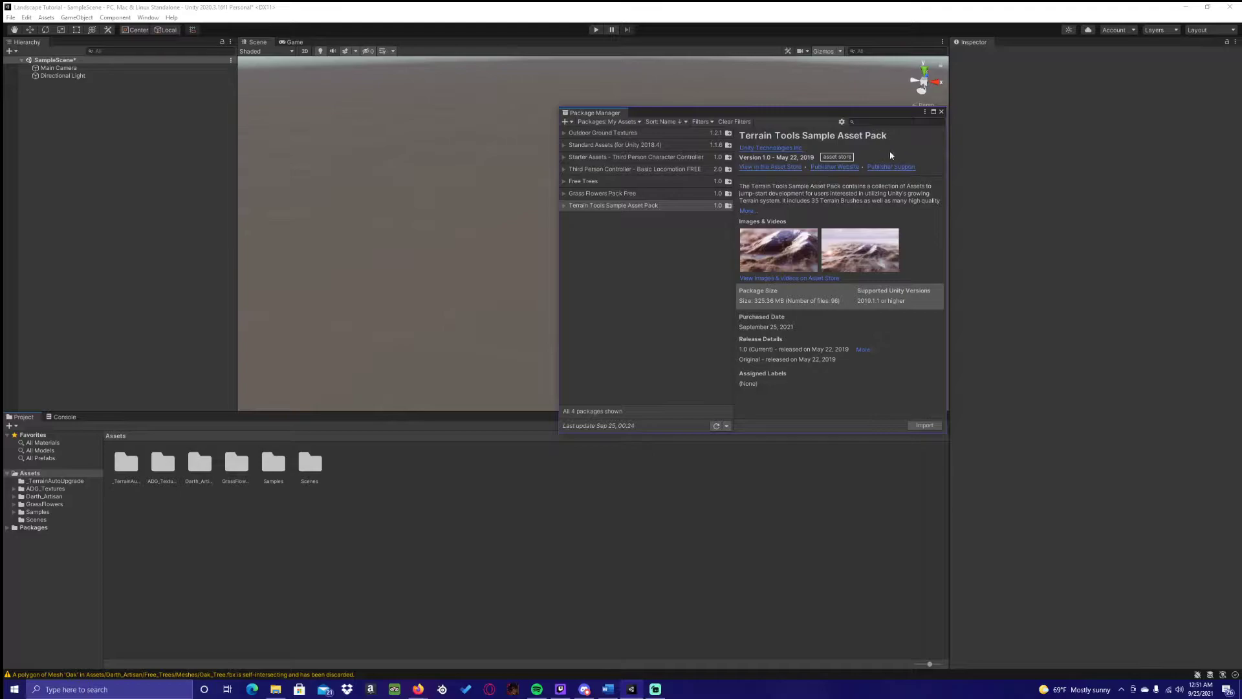
{"action": "left_click", "coordinate": [614, 194]}
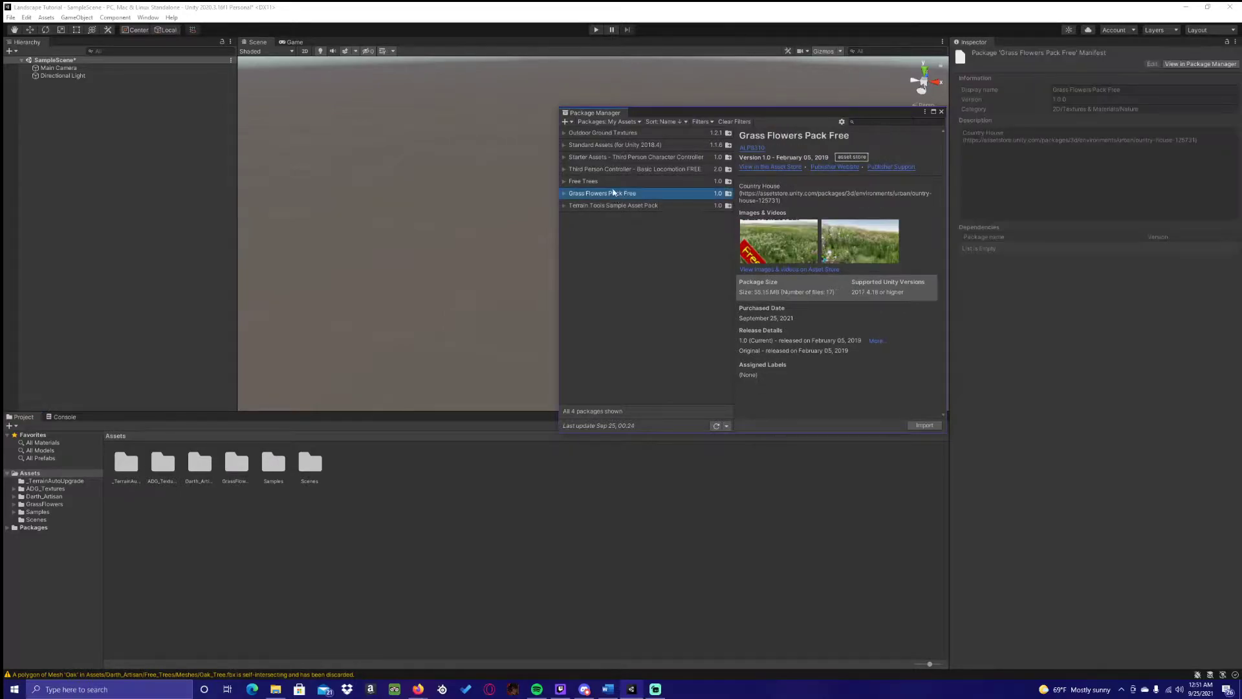
{"action": "left_click", "coordinate": [613, 183]}
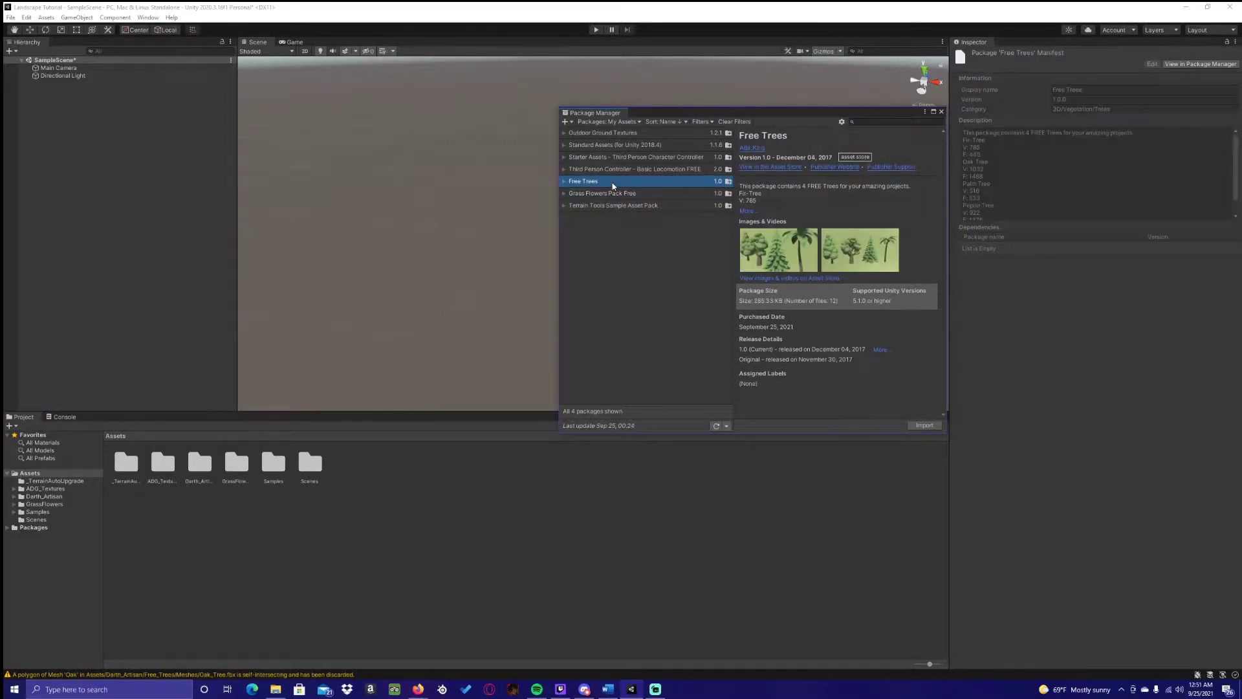
{"action": "left_click", "coordinate": [625, 135]}
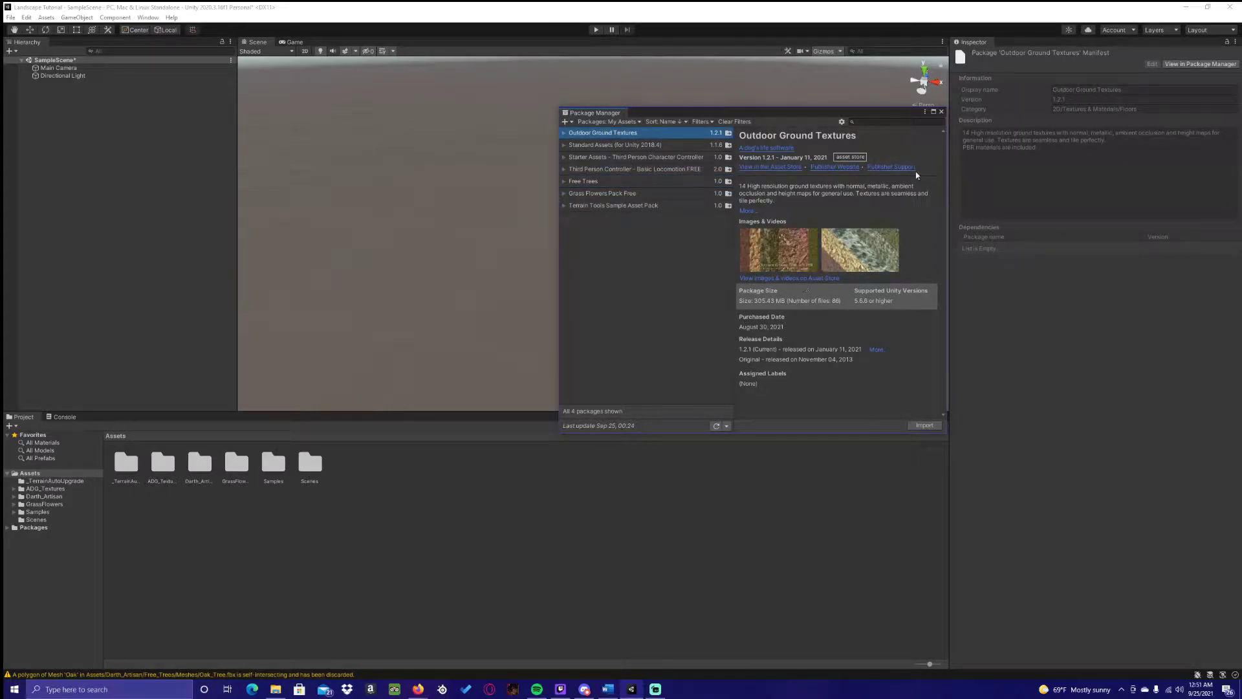
{"action": "left_click", "coordinate": [942, 111]}
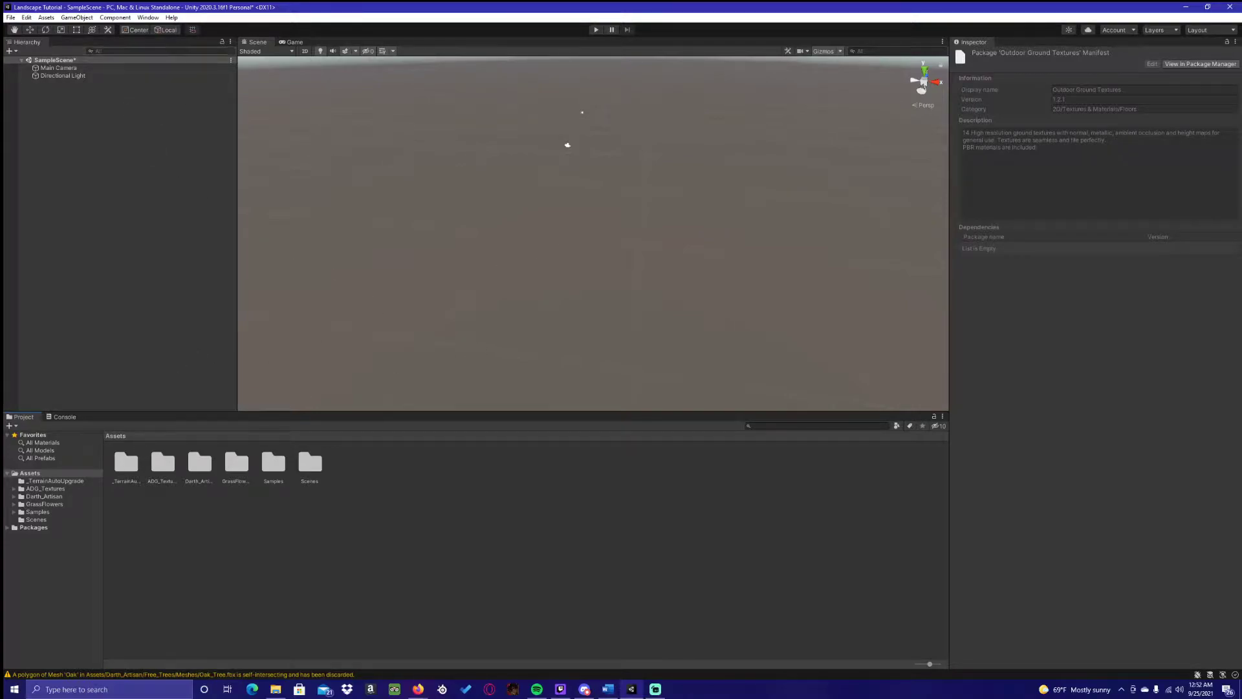
Add a new Terrain 3D object to the scene.
{"action": "left_click", "coordinate": [86, 20]}
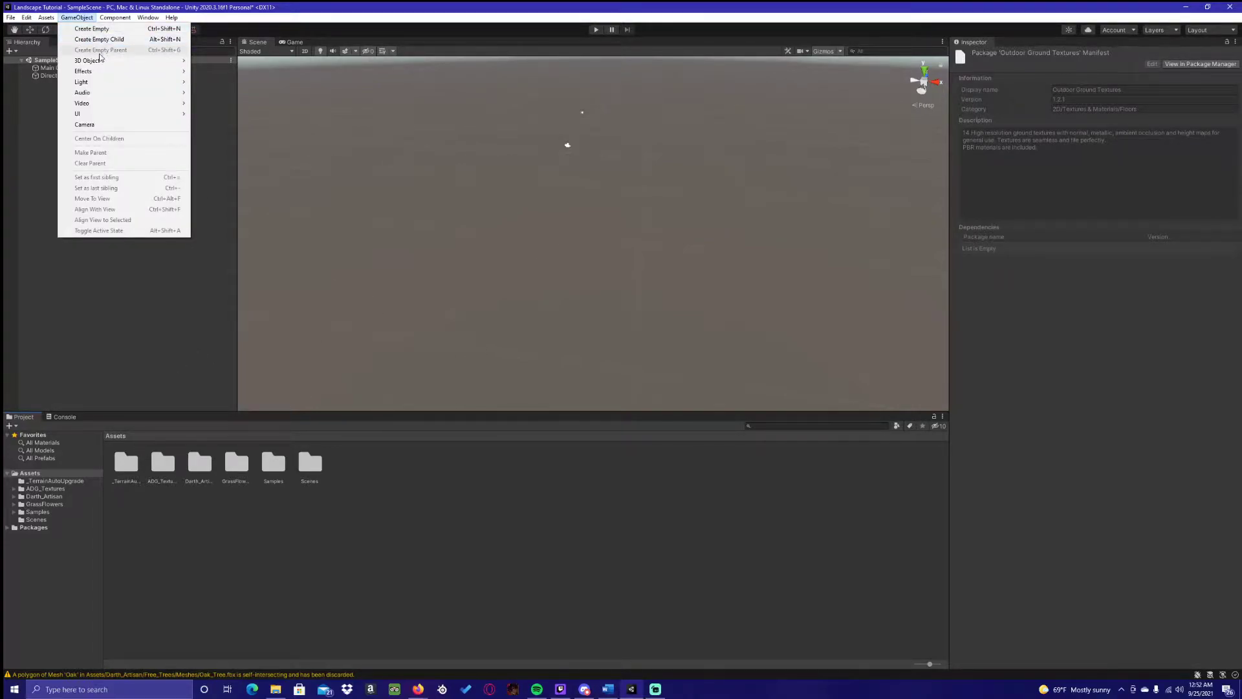
{"action": "mouse_move", "coordinate": [103, 60]}
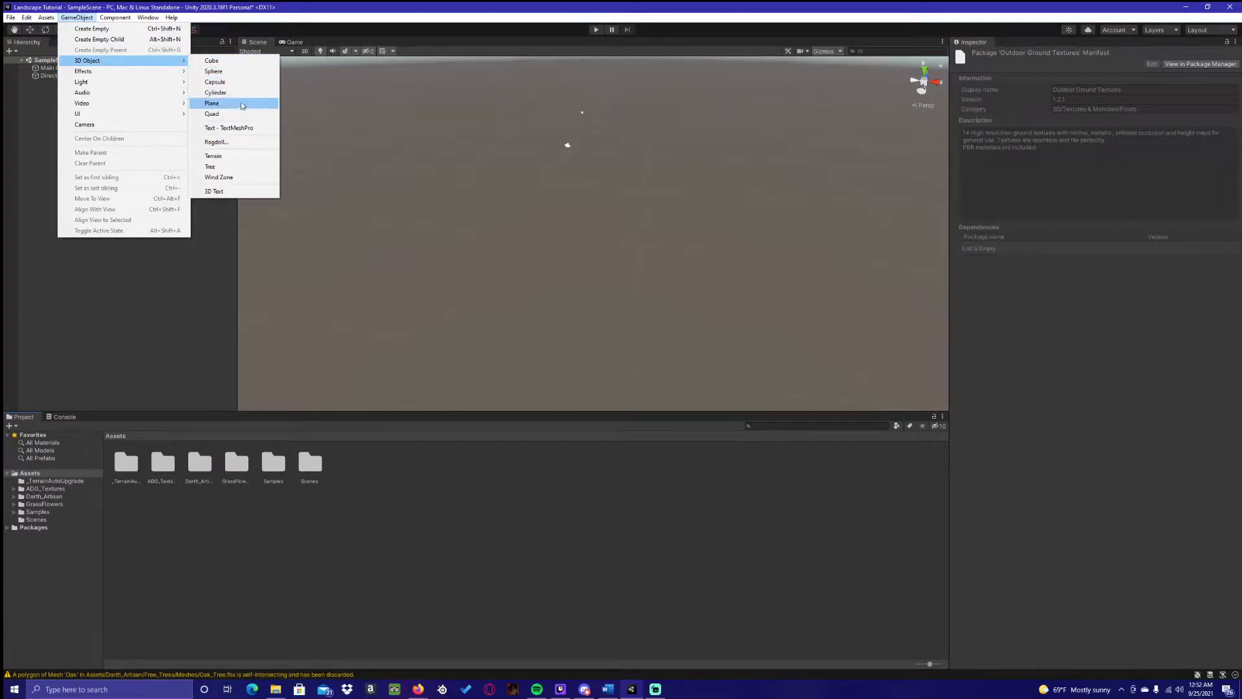
{"action": "left_click", "coordinate": [227, 156]}
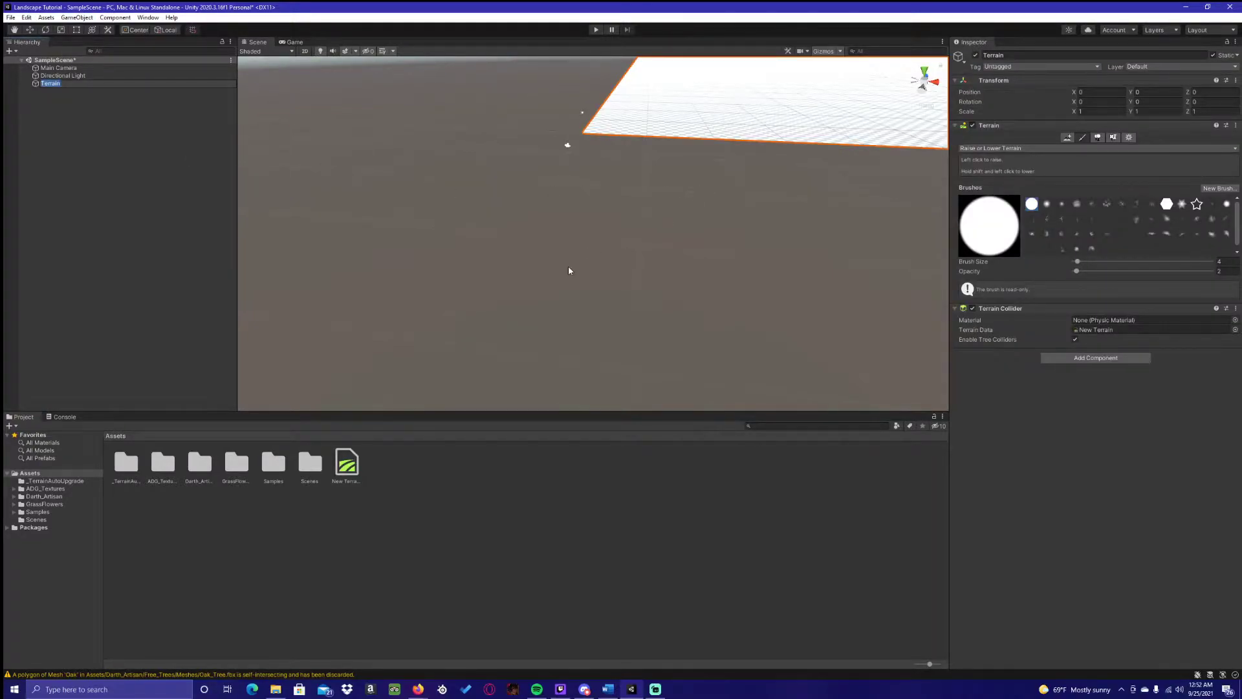
{"action": "middle_click_drag", "start_coordinate": [610, 231], "coordinate": [557, 367]}
{"action": "scroll", "coordinate": [733, 203], "scroll_direction": "down", "scroll_amount": 9, "text": "alt"}
{"action": "mouse_move", "coordinate": [768, 207]}
{"action": "left_mouse_down", "text": "alt"}
{"action": "mouse_move", "coordinate": [773, 194]}
{"action": "mouse_move", "coordinate": [893, 186]}
{"action": "mouse_move", "coordinate": [765, 196]}
{"action": "left_mouse_up", "text": "alt"}
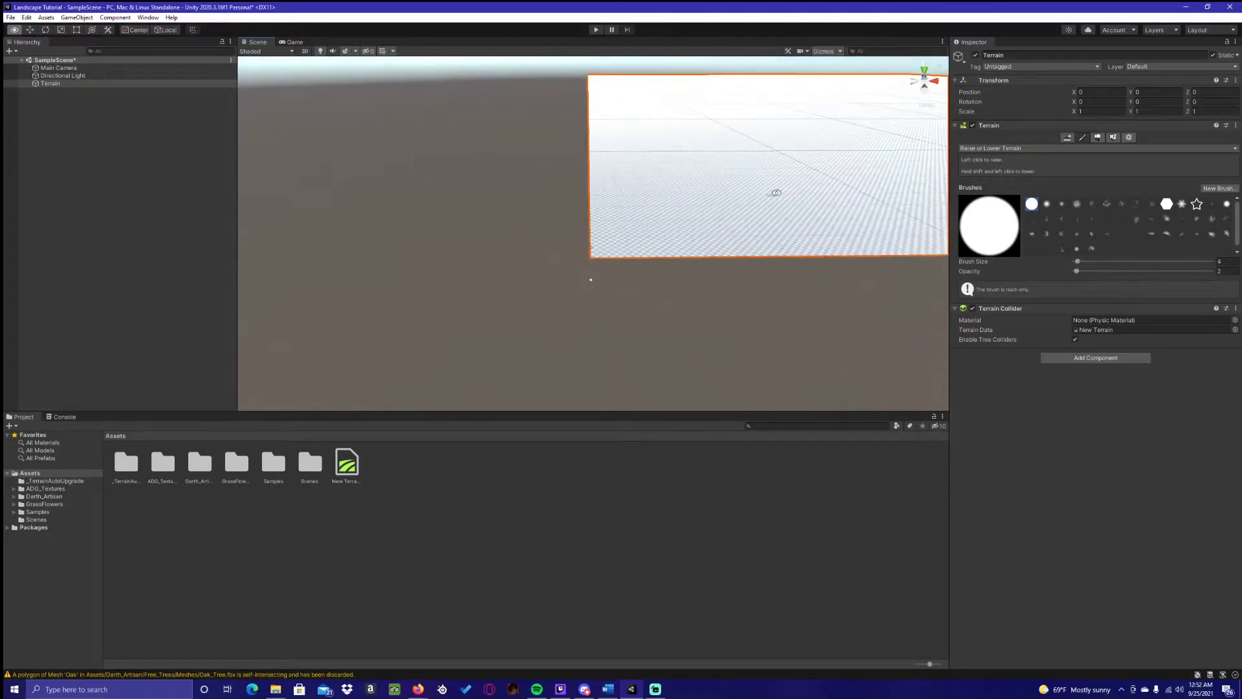
Set the terrain's mesh width and length to 100 each.
{"action": "left_click", "coordinate": [1130, 137]}
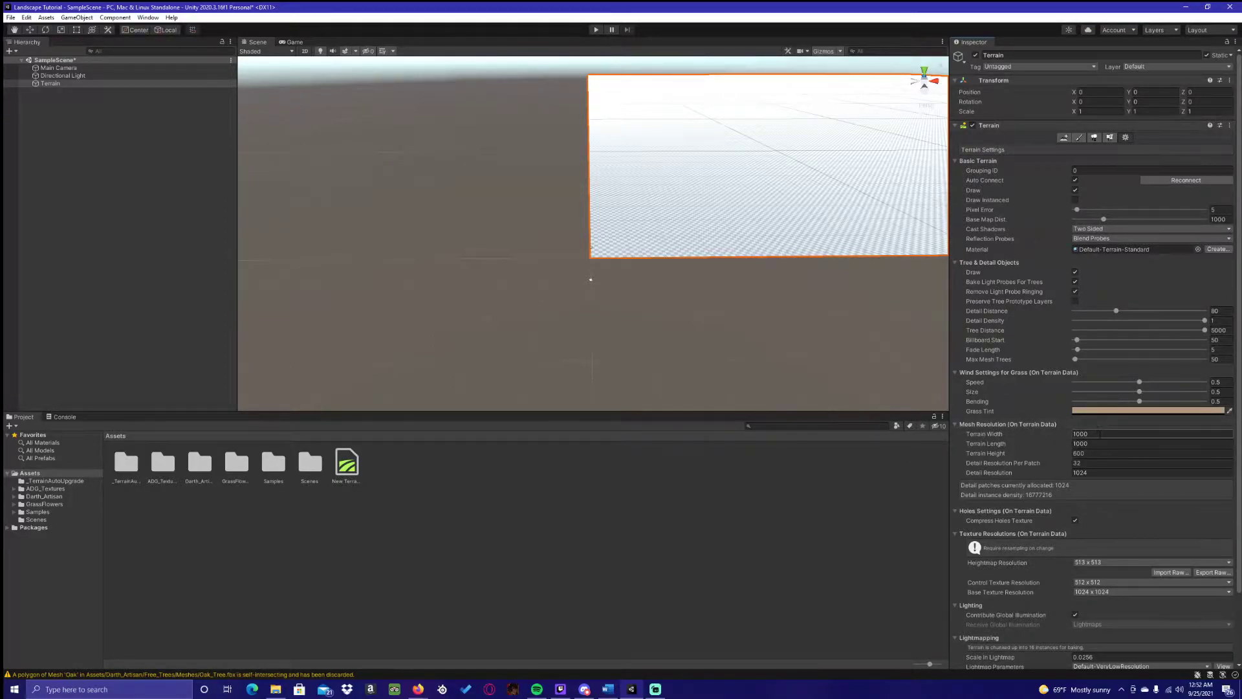
{"action": "left_click", "coordinate": [1089, 435]}
{"action": "type", "text": "100"}
{"action": "key", "text": "Tab"}
{"action": "type", "text": "100"}
{"action": "key", "text": "Return"}
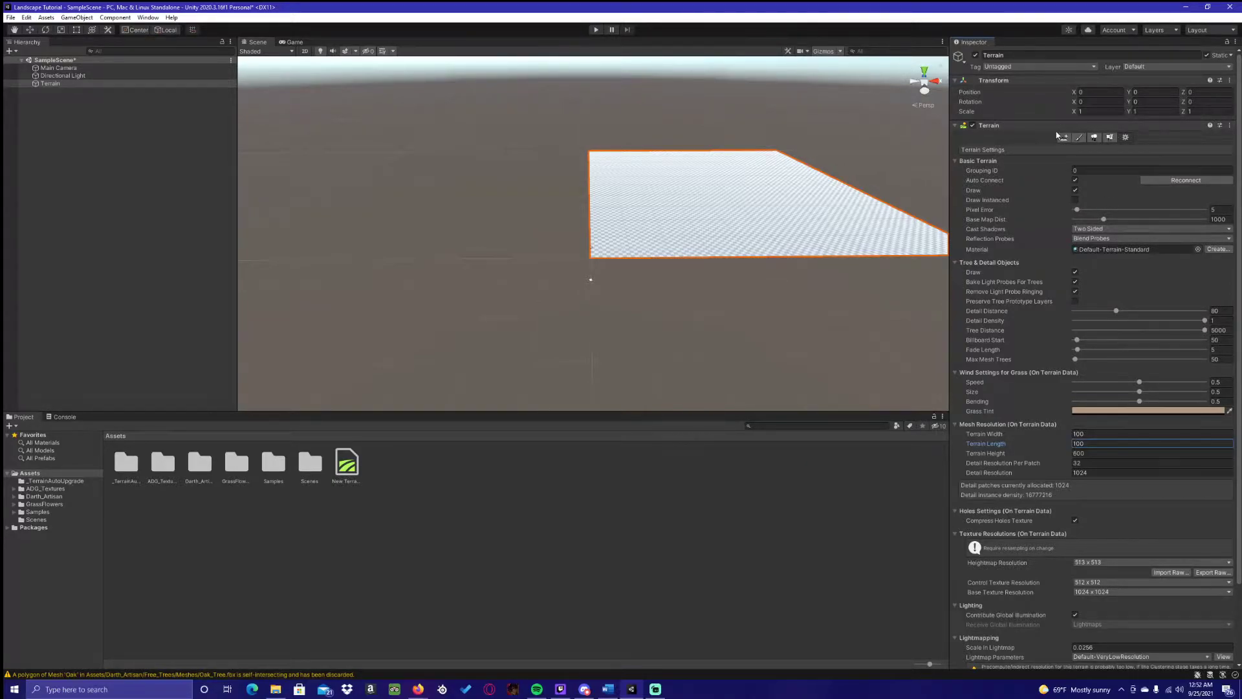
Position the terrain at X -50 and Z -50.
{"action": "left_click", "coordinate": [1104, 92]}
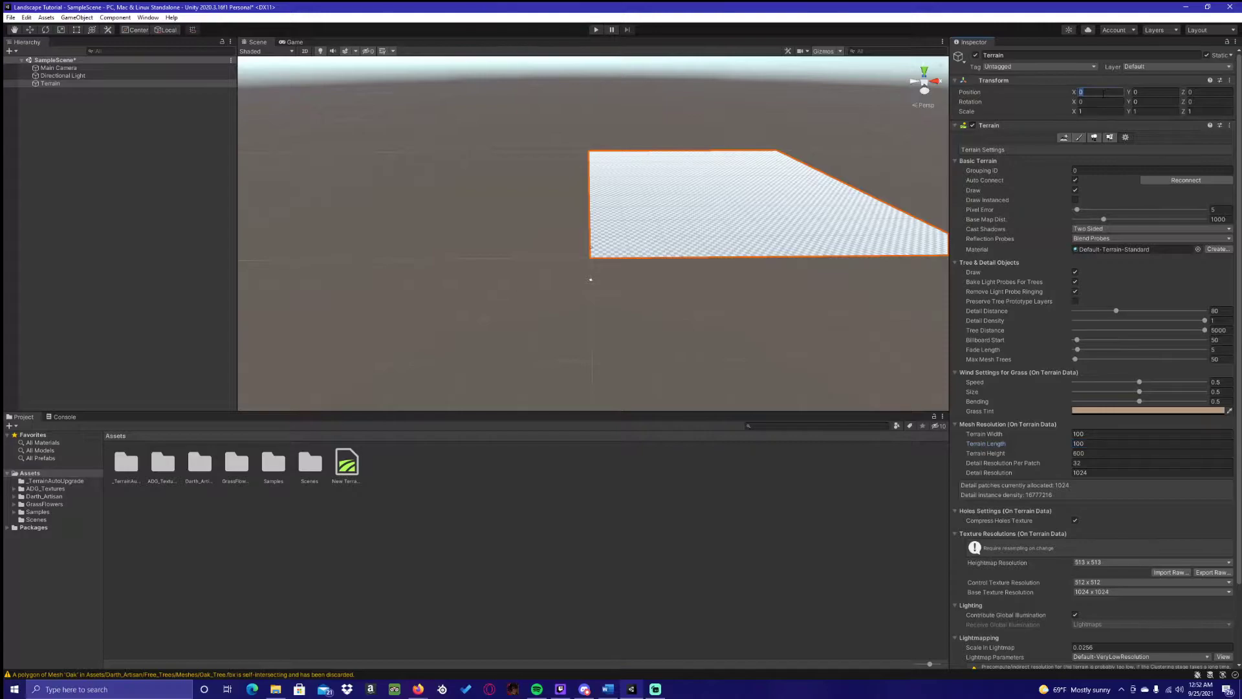
{"action": "type", "text": "-50"}
{"action": "left_click", "coordinate": [1208, 92]}
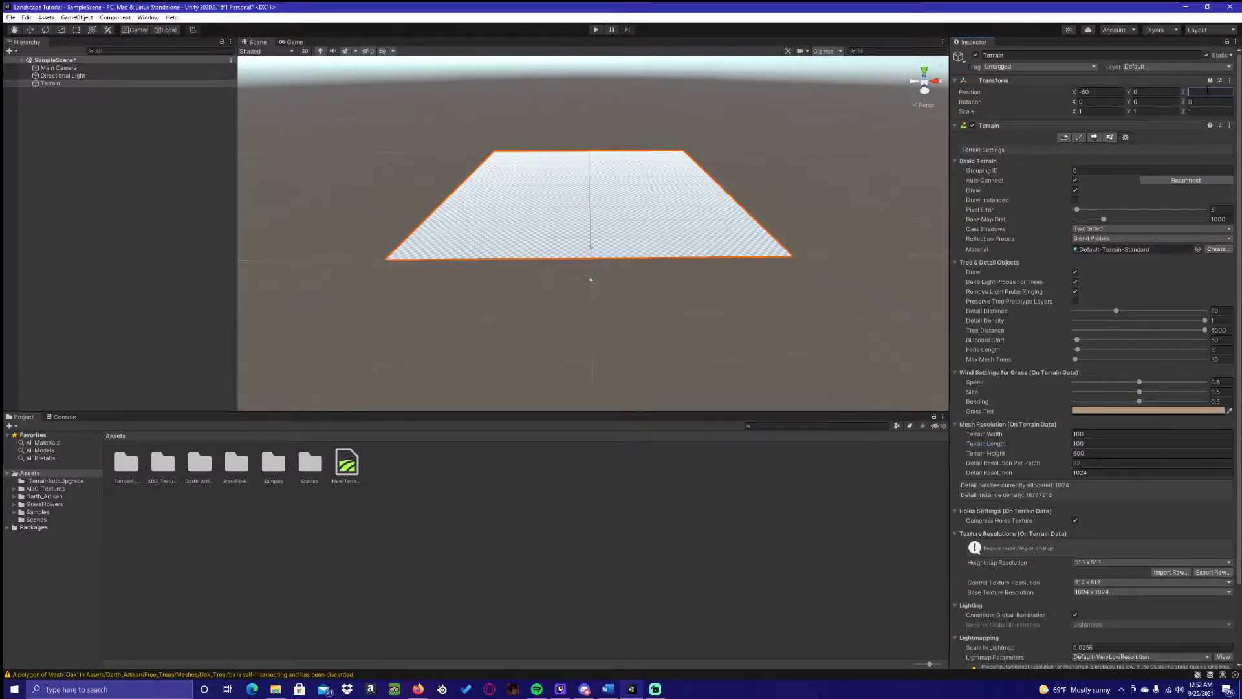
{"action": "type", "text": "-50"}
{"action": "scroll", "coordinate": [637, 278], "scroll_direction": "up", "scroll_amount": 3}
{"action": "right_click_drag", "start_coordinate": [650, 310], "coordinate": [447, 183]}
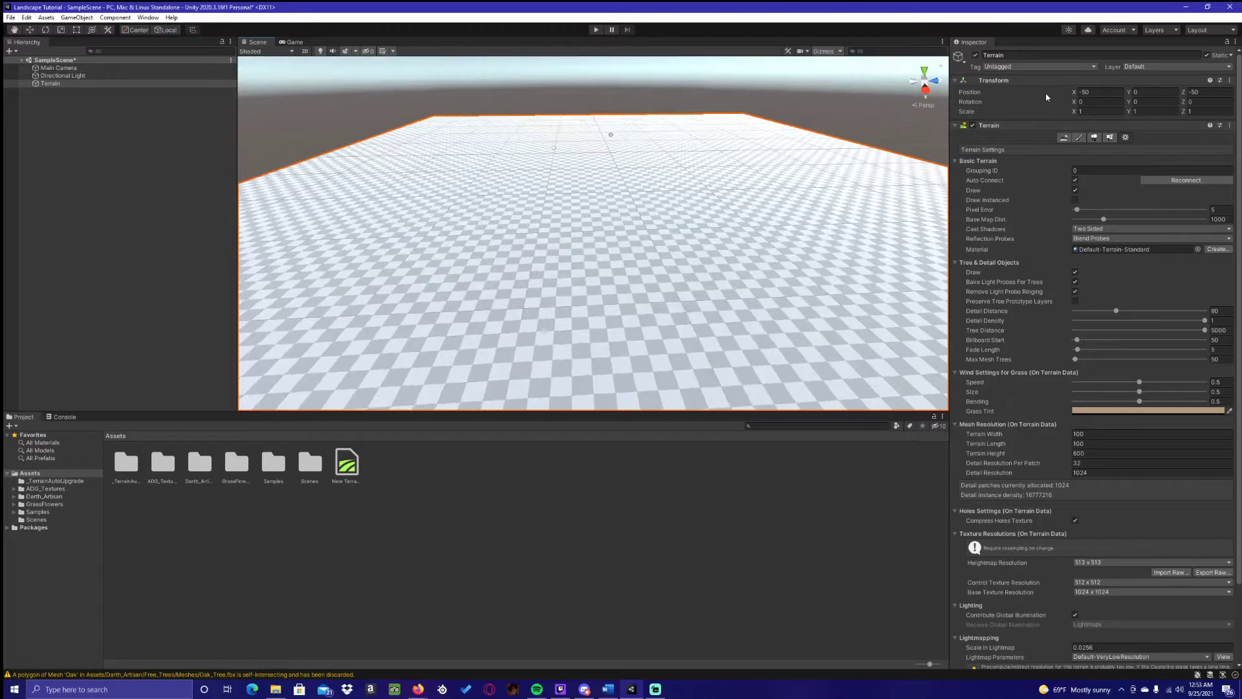
Switch the terrain to painting with the Raise or Lower Terrain tool.
{"action": "left_click", "coordinate": [1076, 138]}
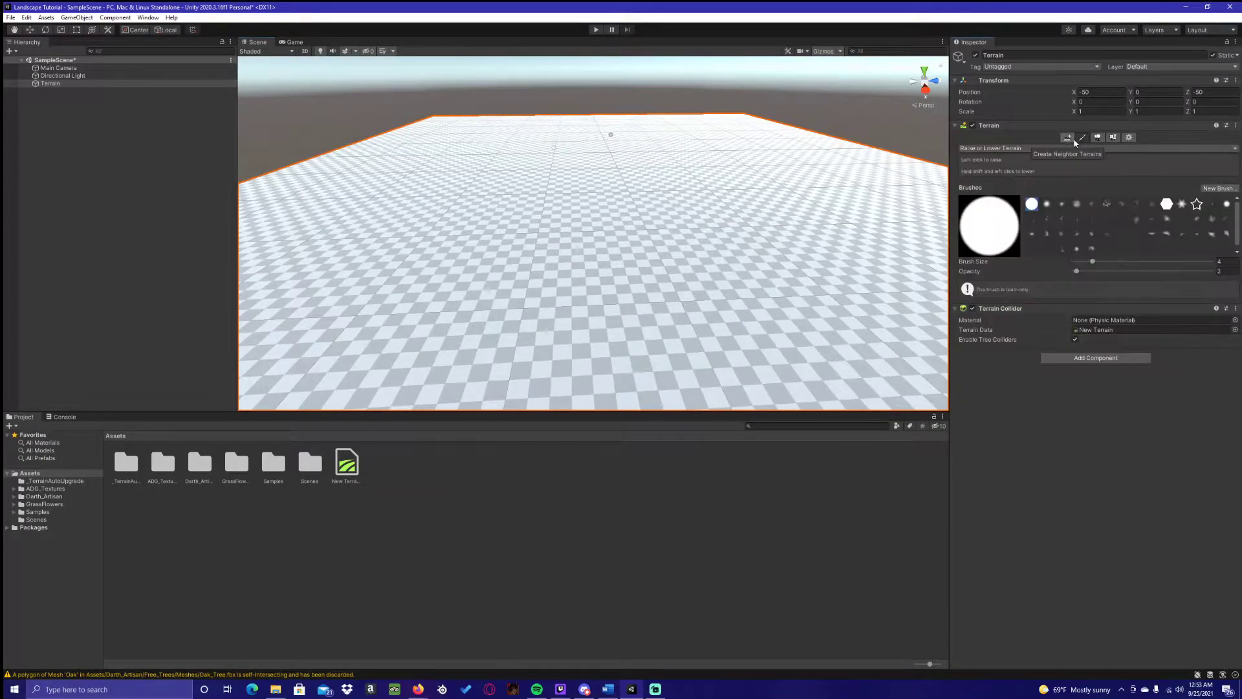
{"action": "left_click", "coordinate": [1006, 148]}
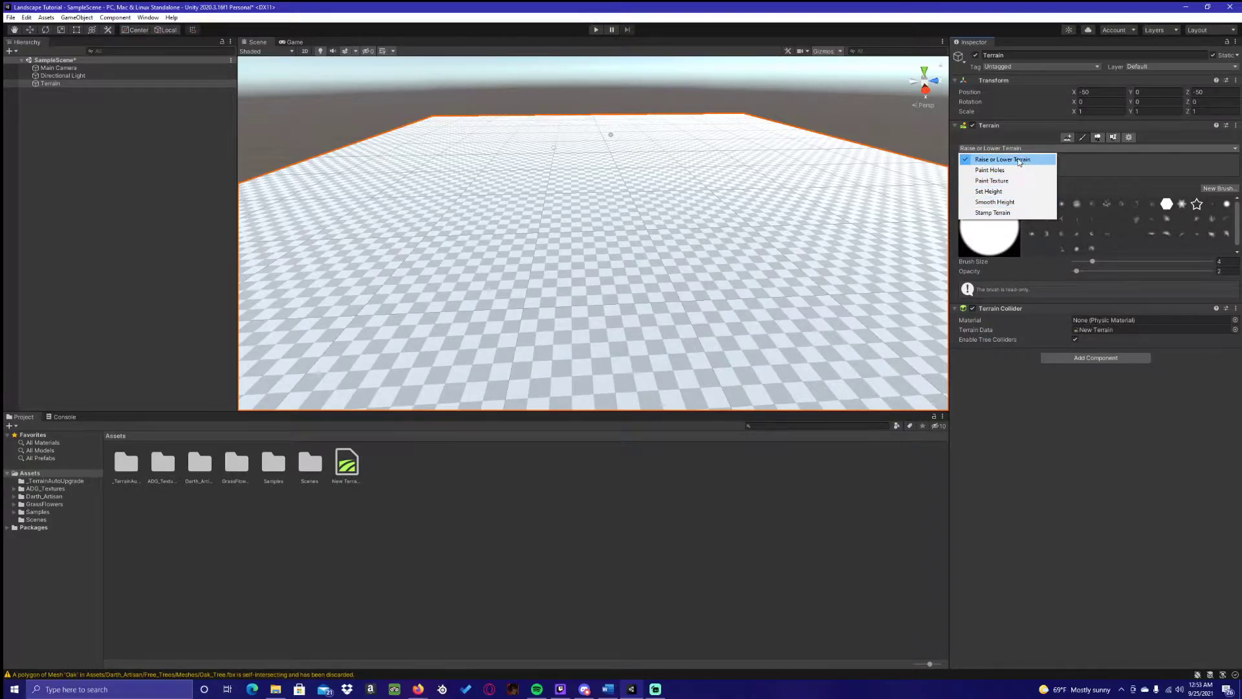
{"action": "left_click", "coordinate": [1018, 162]}
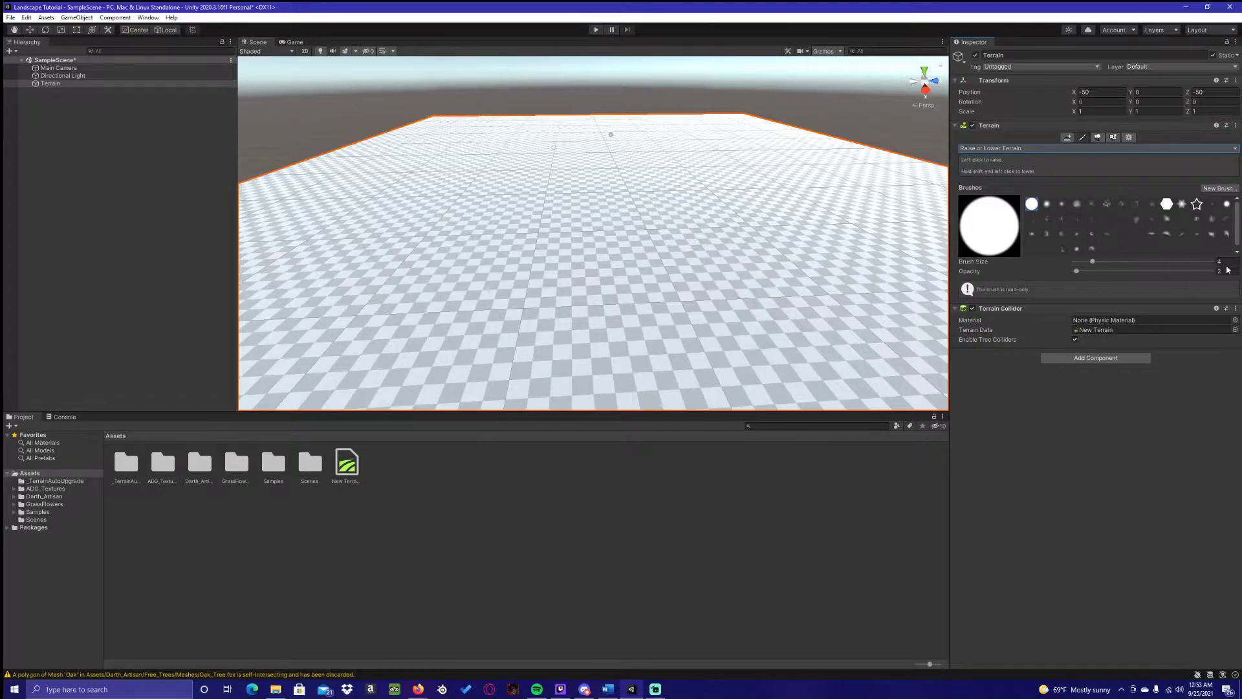
Try raising tall columns on the terrain with brush size 10 and opacity 100, and undo them.
{"action": "left_click_drag", "start_coordinate": [1093, 261], "coordinate": [1212, 271]}
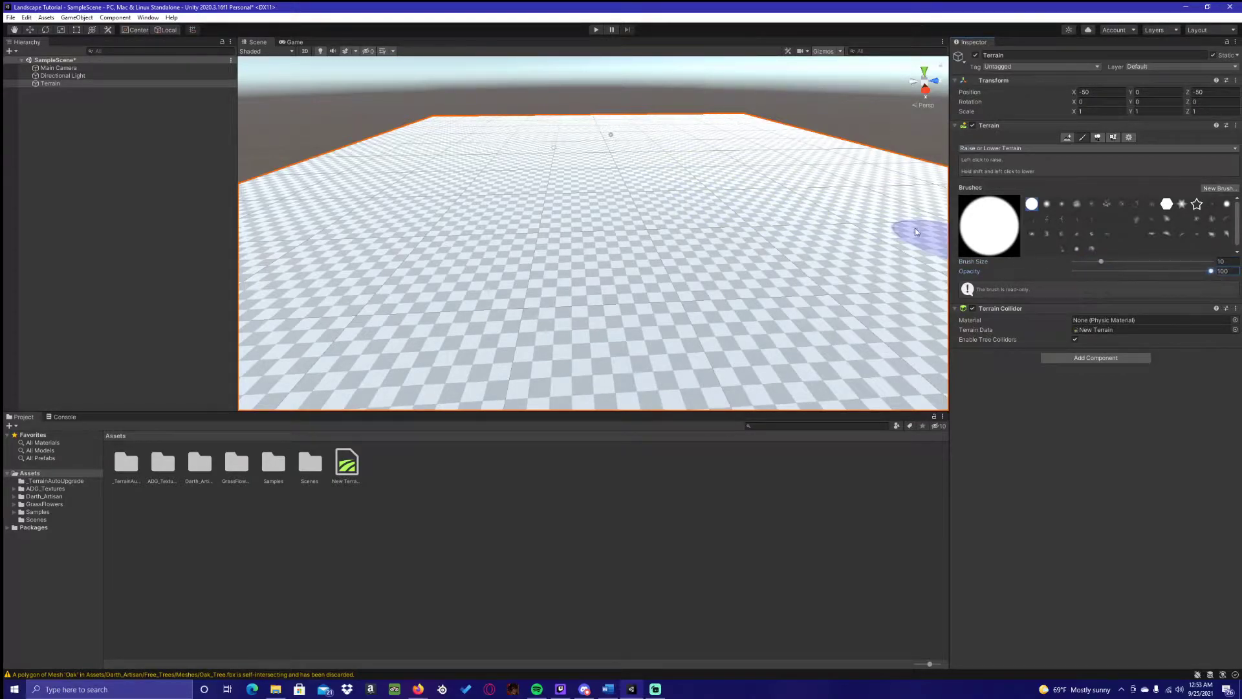
{"action": "left_click", "coordinate": [736, 154]}
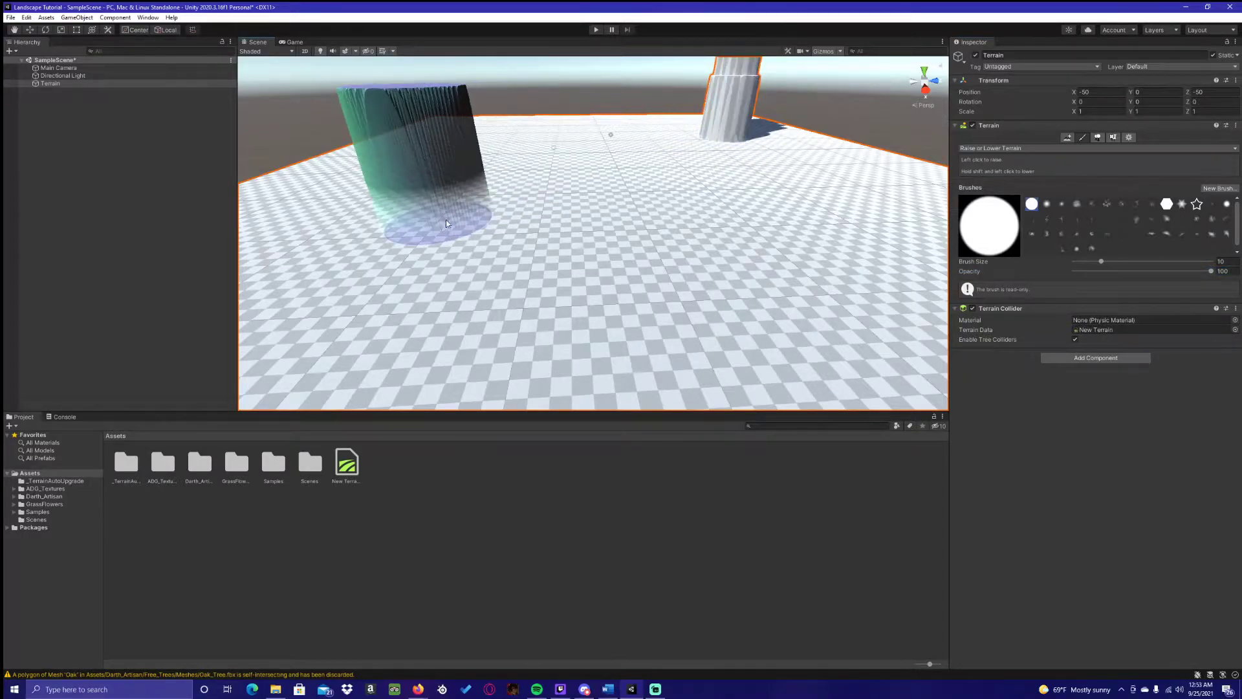
{"action": "key", "text": "ctrl+z"}
Try raising a gentle mound on the terrain with the brush opacity lowered to 1.8, and undo the strokes.
{"action": "left_click", "coordinate": [1080, 272]}
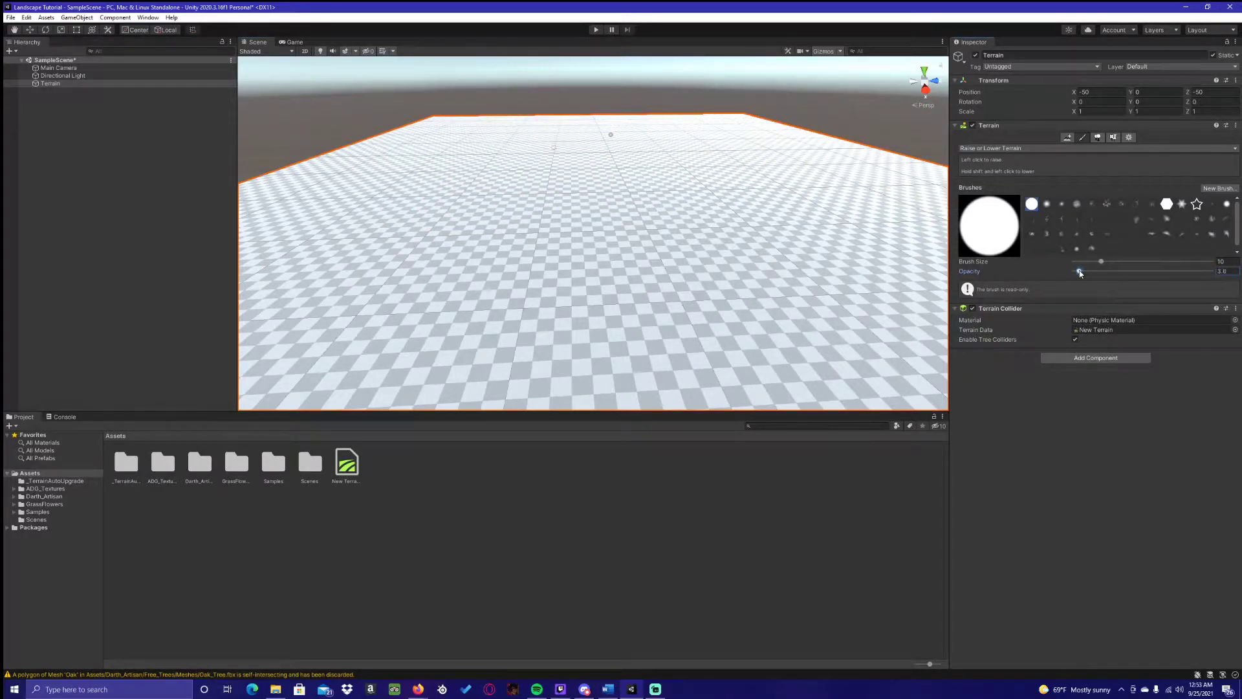
{"action": "left_click_drag", "start_coordinate": [1079, 274], "coordinate": [1076, 271]}
{"action": "mouse_move", "coordinate": [735, 147]}
{"action": "left_mouse_down"}
{"action": "mouse_move", "coordinate": [693, 180]}
{"action": "mouse_move", "coordinate": [601, 156]}
{"action": "mouse_move", "coordinate": [525, 202]}
{"action": "mouse_move", "coordinate": [518, 249]}
{"action": "left_mouse_up"}
{"action": "key", "text": "ctrl+z"}
{"action": "key", "text": "ctrl+z"}
{"action": "key", "text": "ctrl+z"}
{"action": "key", "text": "ctrl+z"}
{"action": "key", "text": "ctrl+z"}
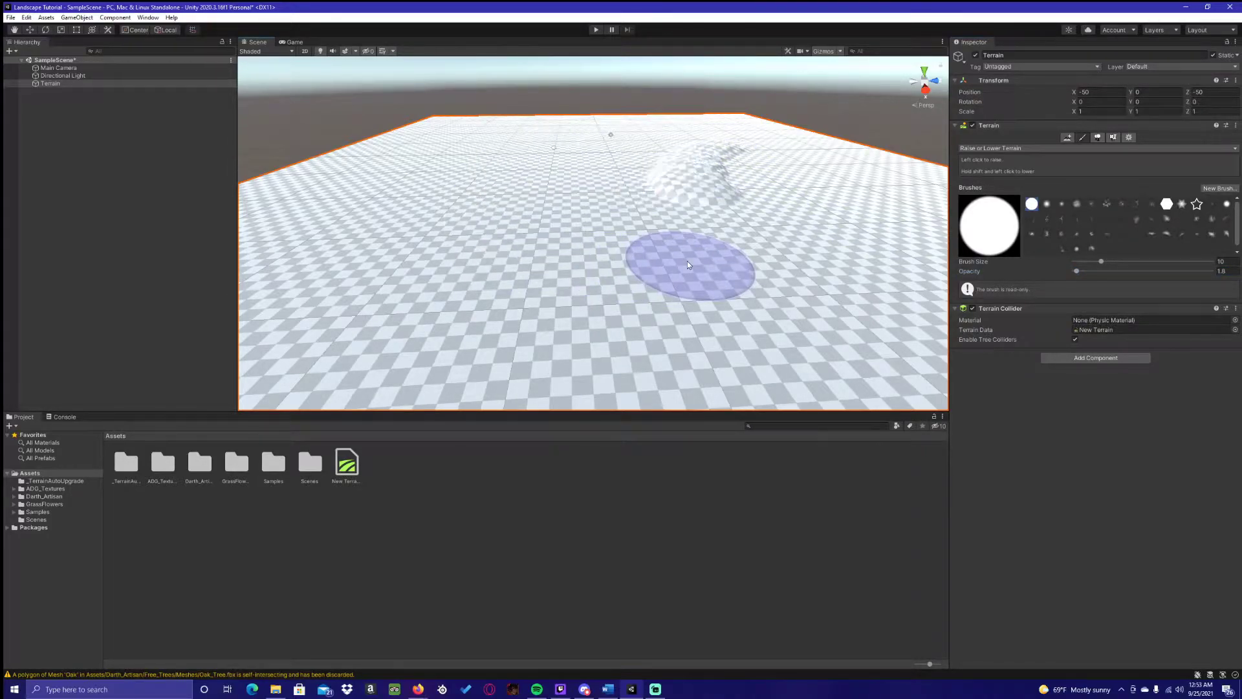
Try raising more ground with a brush stroke, and lower the terrain back to flat at opacity 100.
{"action": "mouse_move", "coordinate": [685, 261]}
{"action": "left_mouse_down"}
{"action": "mouse_move", "coordinate": [720, 200]}
{"action": "mouse_move", "coordinate": [643, 153]}
{"action": "mouse_move", "coordinate": [590, 205]}
{"action": "mouse_move", "coordinate": [427, 211]}
{"action": "mouse_move", "coordinate": [569, 197]}
{"action": "mouse_move", "coordinate": [574, 234]}
{"action": "mouse_move", "coordinate": [571, 225]}
{"action": "left_mouse_up"}
{"action": "mouse_move", "coordinate": [476, 242]}
{"action": "left_mouse_down", "text": "shift"}
{"action": "mouse_move", "coordinate": [504, 235]}
{"action": "mouse_move", "coordinate": [460, 307]}
{"action": "mouse_move", "coordinate": [732, 339]}
{"action": "mouse_move", "coordinate": [636, 268]}
{"action": "left_mouse_up", "text": "shift"}
{"action": "left_click_drag", "start_coordinate": [1076, 270], "coordinate": [1212, 271]}
{"action": "mouse_move", "coordinate": [767, 238]}
{"action": "left_mouse_down", "text": "shift"}
{"action": "mouse_move", "coordinate": [632, 227]}
{"action": "mouse_move", "coordinate": [770, 238]}
{"action": "mouse_move", "coordinate": [679, 203]}
{"action": "mouse_move", "coordinate": [493, 167]}
{"action": "mouse_move", "coordinate": [479, 113]}
{"action": "mouse_move", "coordinate": [440, 152]}
{"action": "mouse_move", "coordinate": [463, 104]}
{"action": "left_mouse_up", "text": "shift"}
Set the brush size to 5 and opacity to 2, and choose the terrainstamp_flatmountain01 brush.
{"action": "mouse_move", "coordinate": [1101, 261]}
{"action": "left_mouse_down"}
{"action": "mouse_move", "coordinate": [1182, 261]}
{"action": "mouse_move", "coordinate": [1096, 266]}
{"action": "left_mouse_up"}
{"action": "left_click_drag", "start_coordinate": [1184, 271], "coordinate": [1085, 271]}
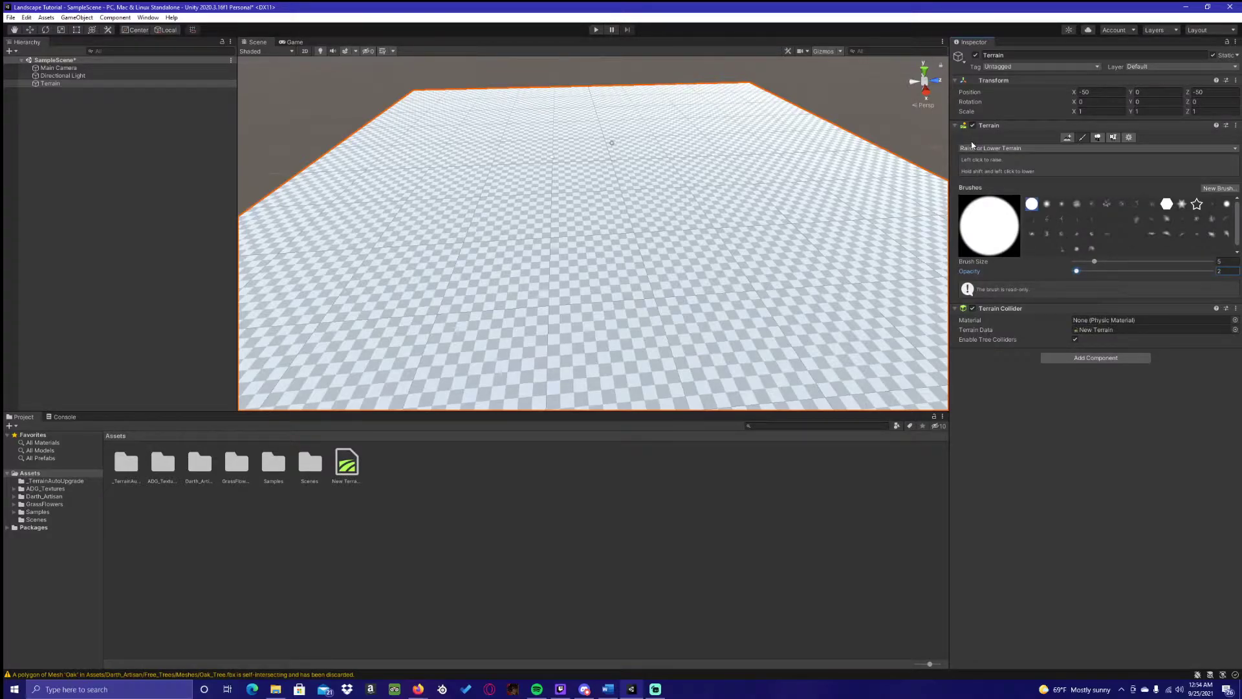
{"action": "left_click", "coordinate": [1047, 204]}
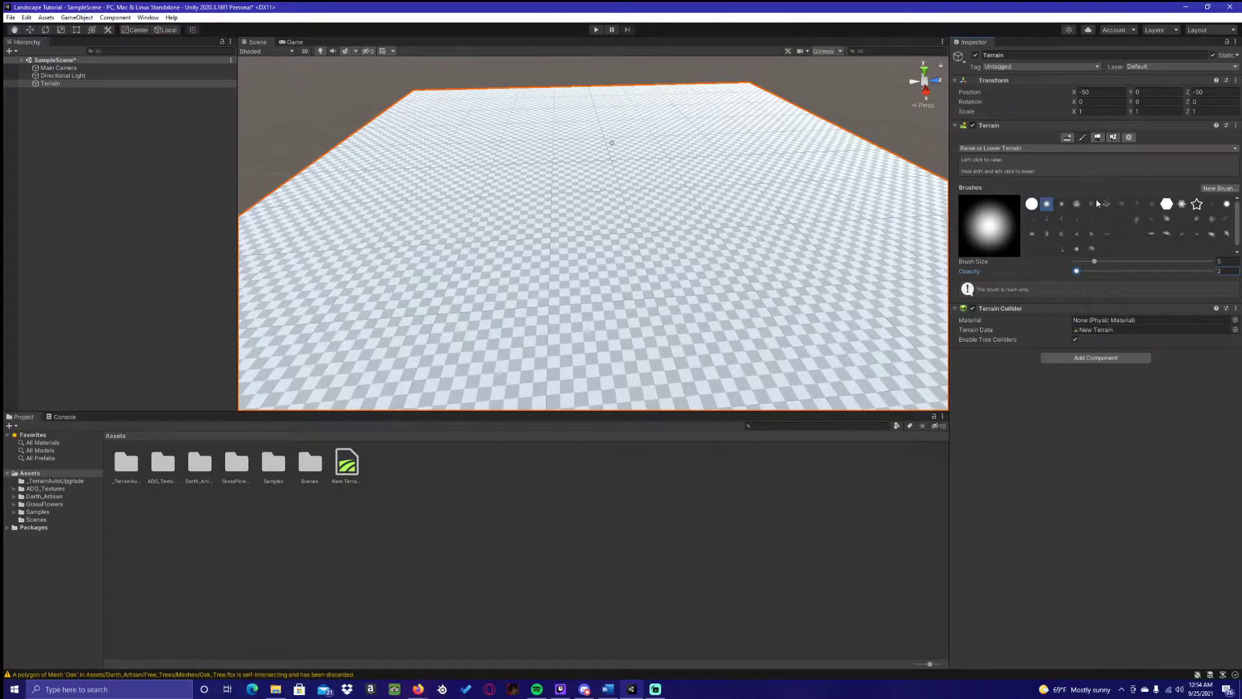
{"action": "left_click", "coordinate": [1153, 204]}
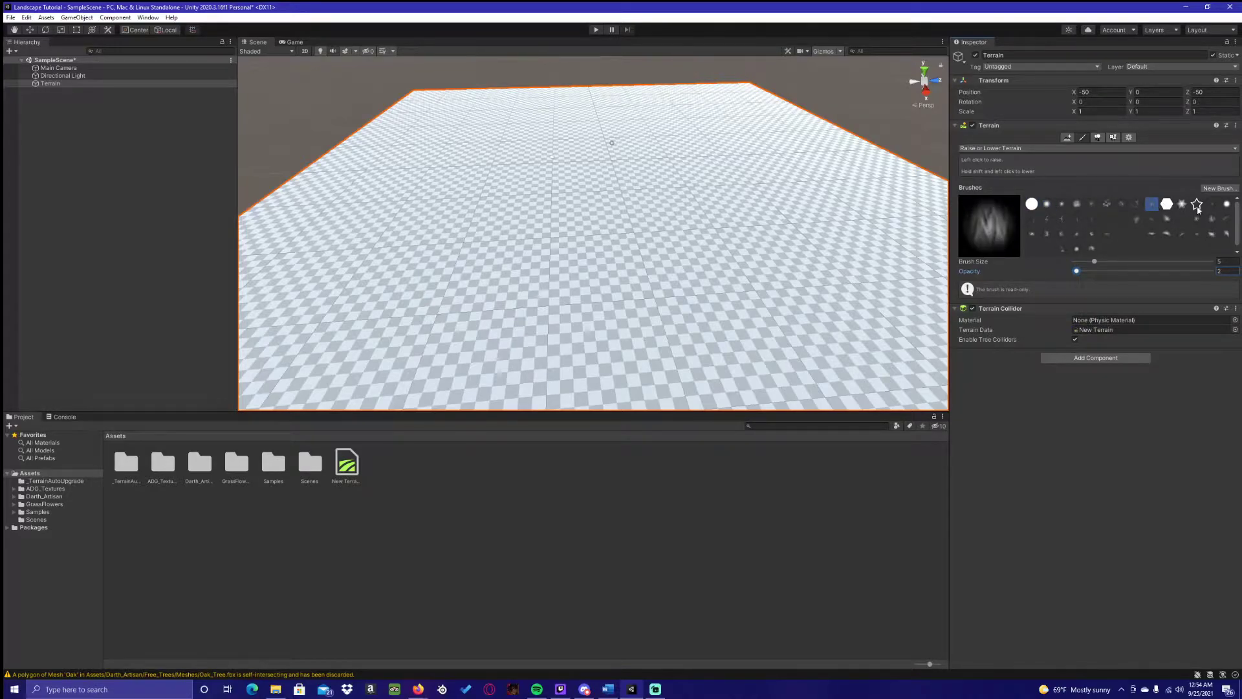
{"action": "left_click", "coordinate": [1168, 221]}
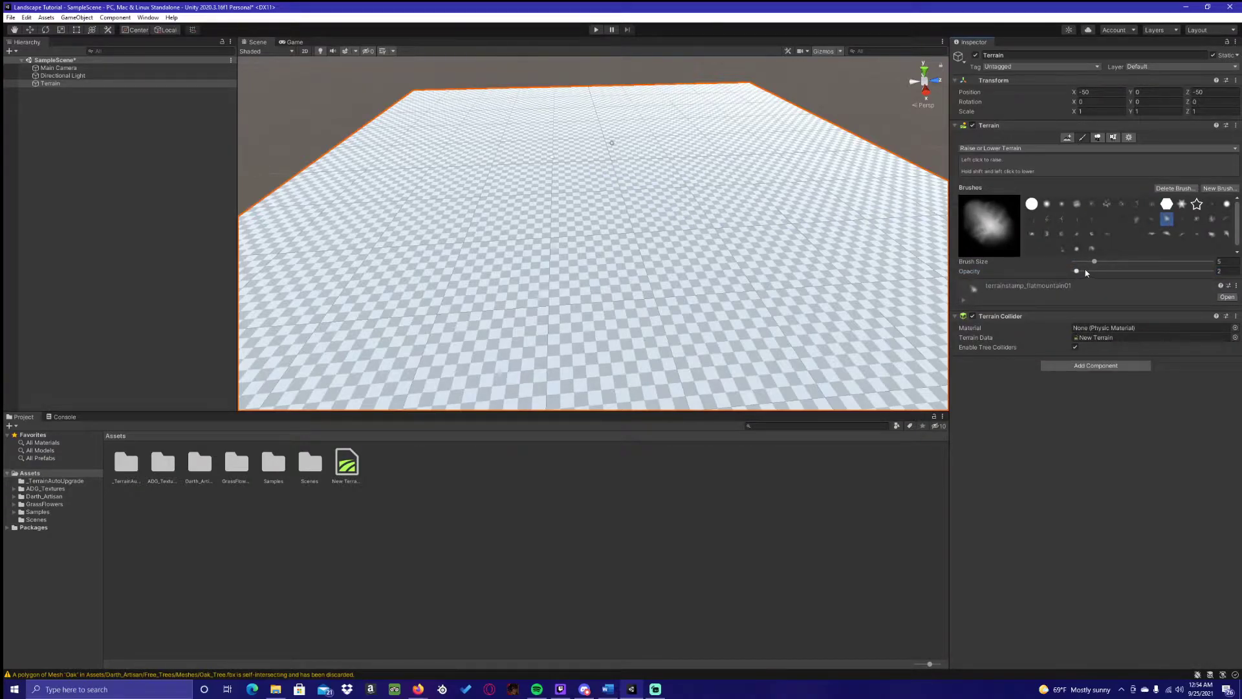
Set the brush opacity to 100, stamp a test peak on the terrain, and undo it.
{"action": "left_click_drag", "start_coordinate": [1078, 272], "coordinate": [1211, 271]}
{"action": "left_click_drag", "start_coordinate": [726, 188], "coordinate": [725, 188]}
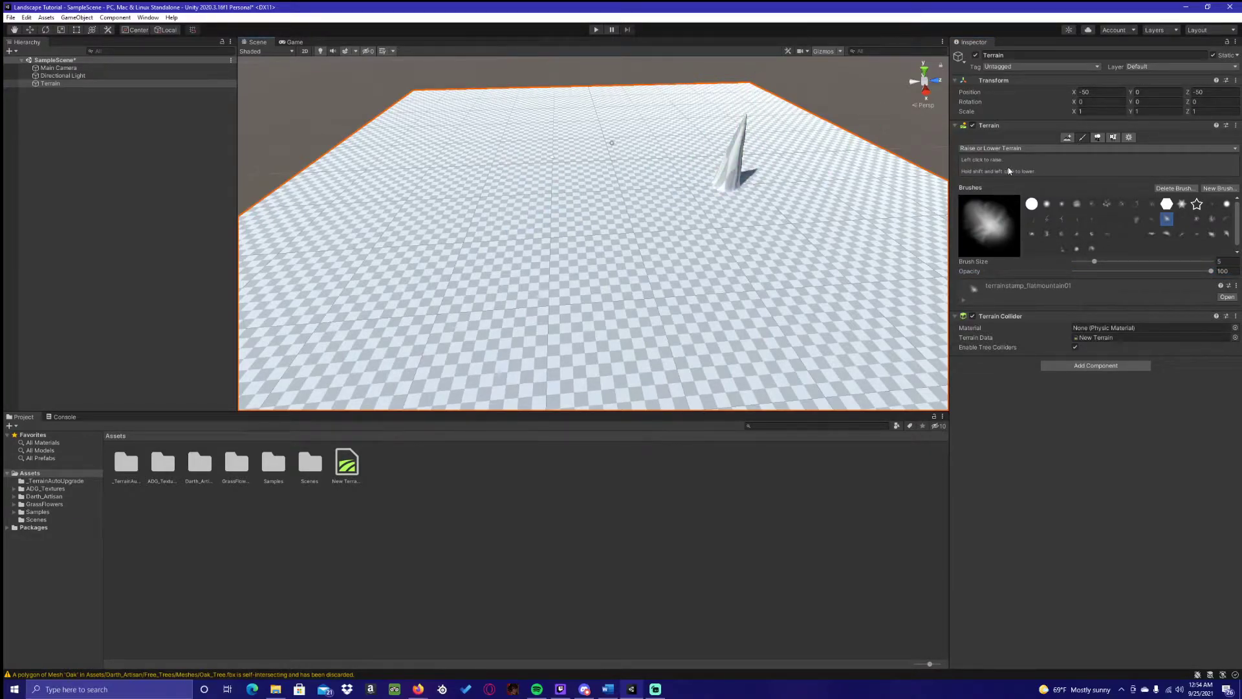
{"action": "key", "text": "ctrl+z"}
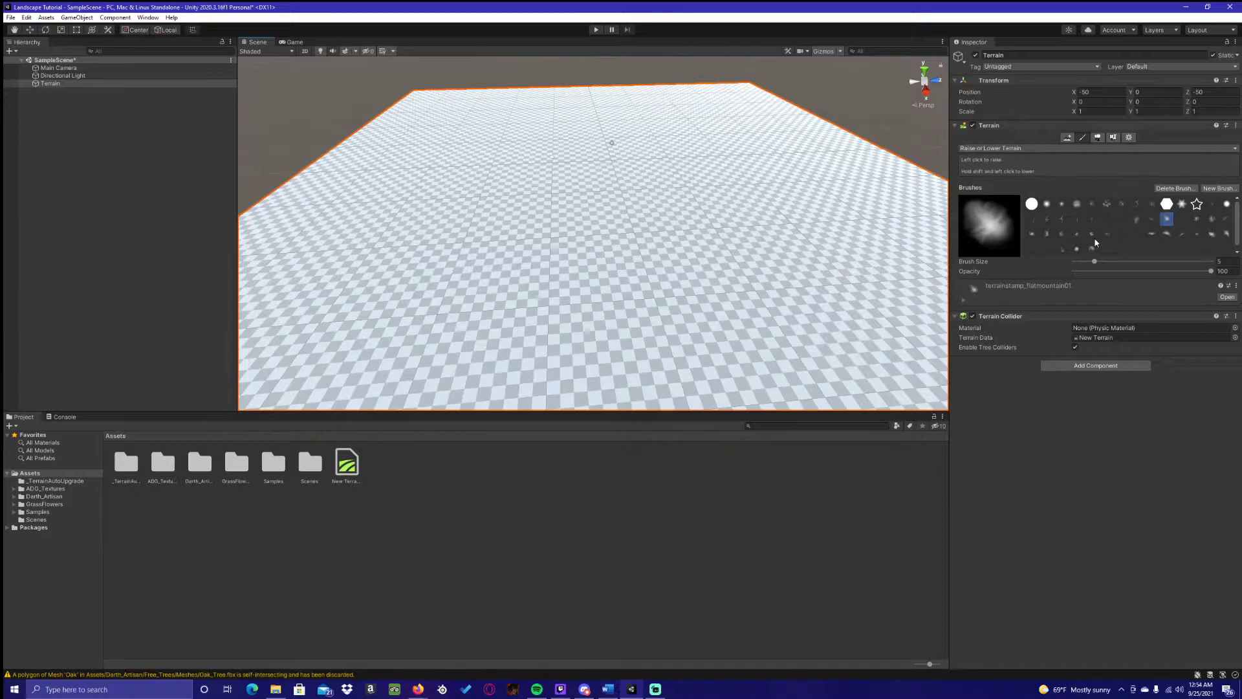
Try stamping two volcanoes with the terrainstamp_volcano01 brush at size 33, and undo both.
{"action": "left_click", "coordinate": [1078, 249]}
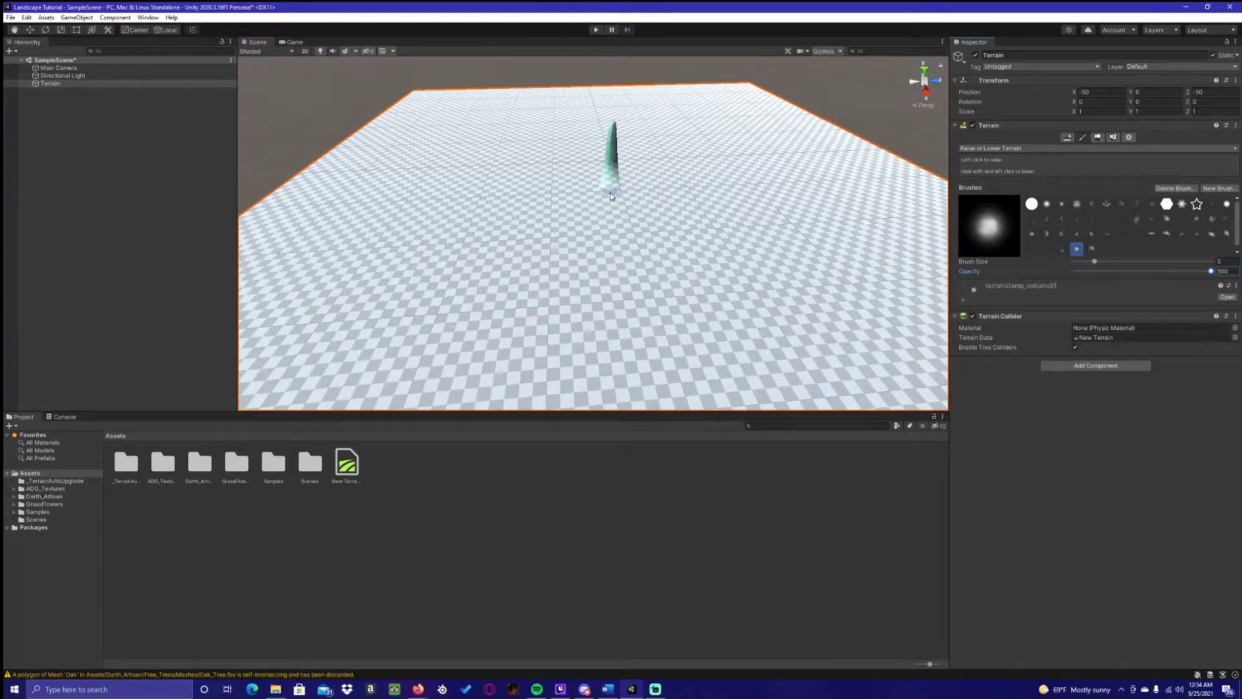
{"action": "mouse_move", "coordinate": [1095, 262]}
{"action": "left_mouse_down"}
{"action": "mouse_move", "coordinate": [1159, 261]}
{"action": "mouse_move", "coordinate": [1116, 263]}
{"action": "left_mouse_up"}
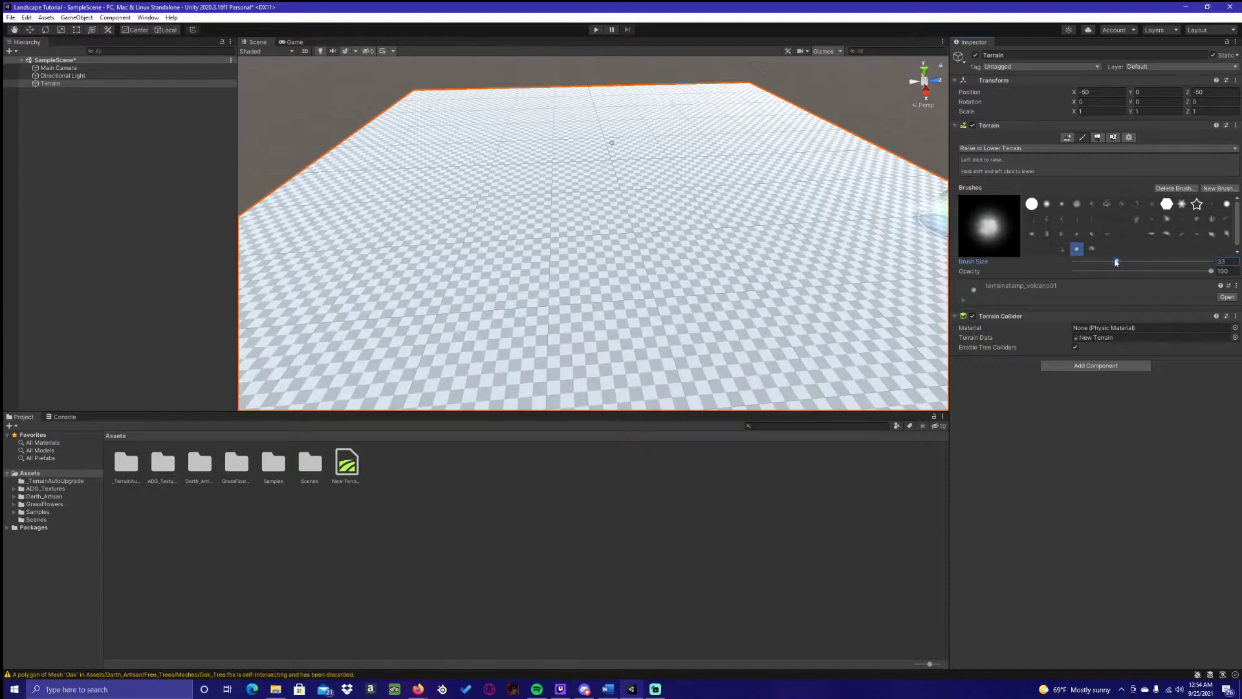
{"action": "left_click", "coordinate": [649, 201]}
{"action": "left_click", "coordinate": [759, 127]}
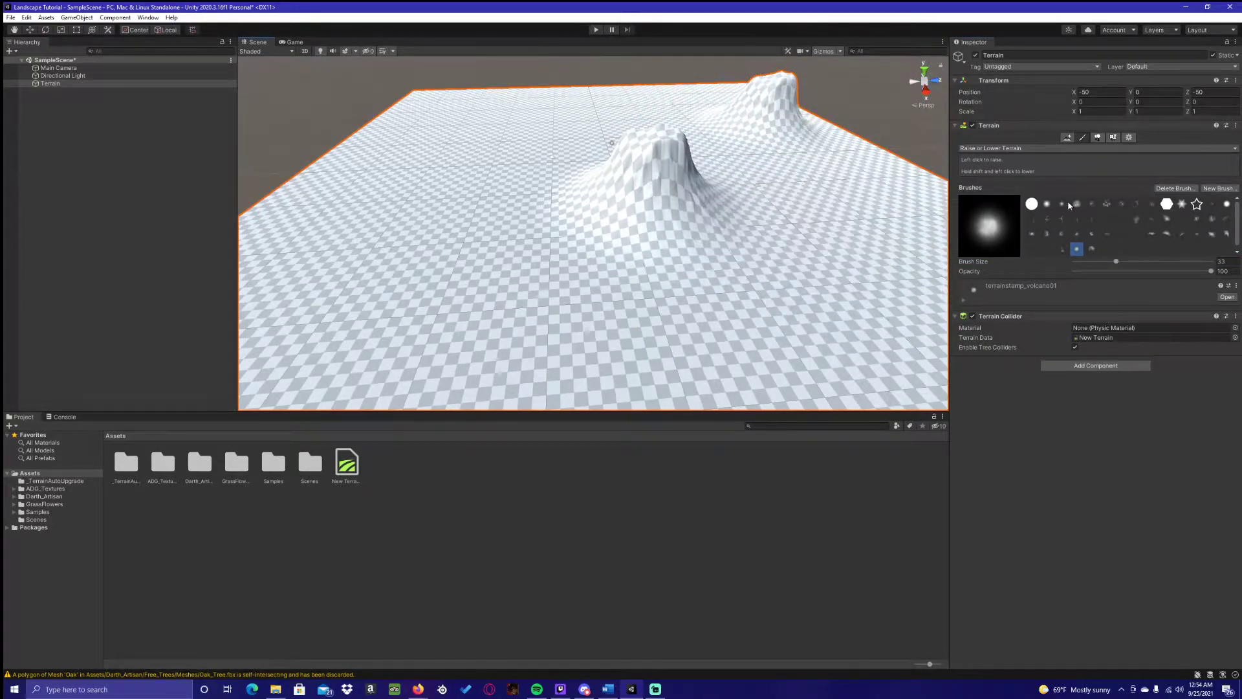
{"action": "key", "text": "ctrl+z"}
{"action": "key", "text": "ctrl+z"}
Try stamping mountain ridges across the terrain with the terrainstamp_softpeaks01 brush, and undo them.
{"action": "left_click", "coordinate": [1061, 249]}
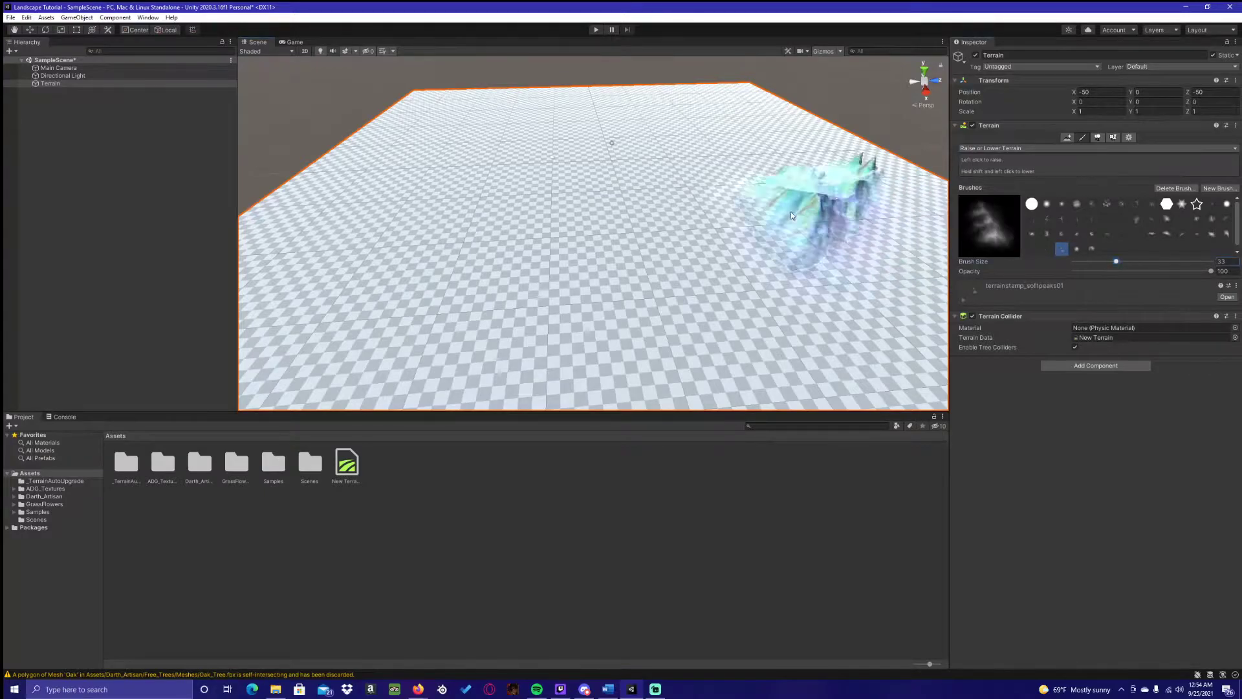
{"action": "left_click", "coordinate": [645, 191]}
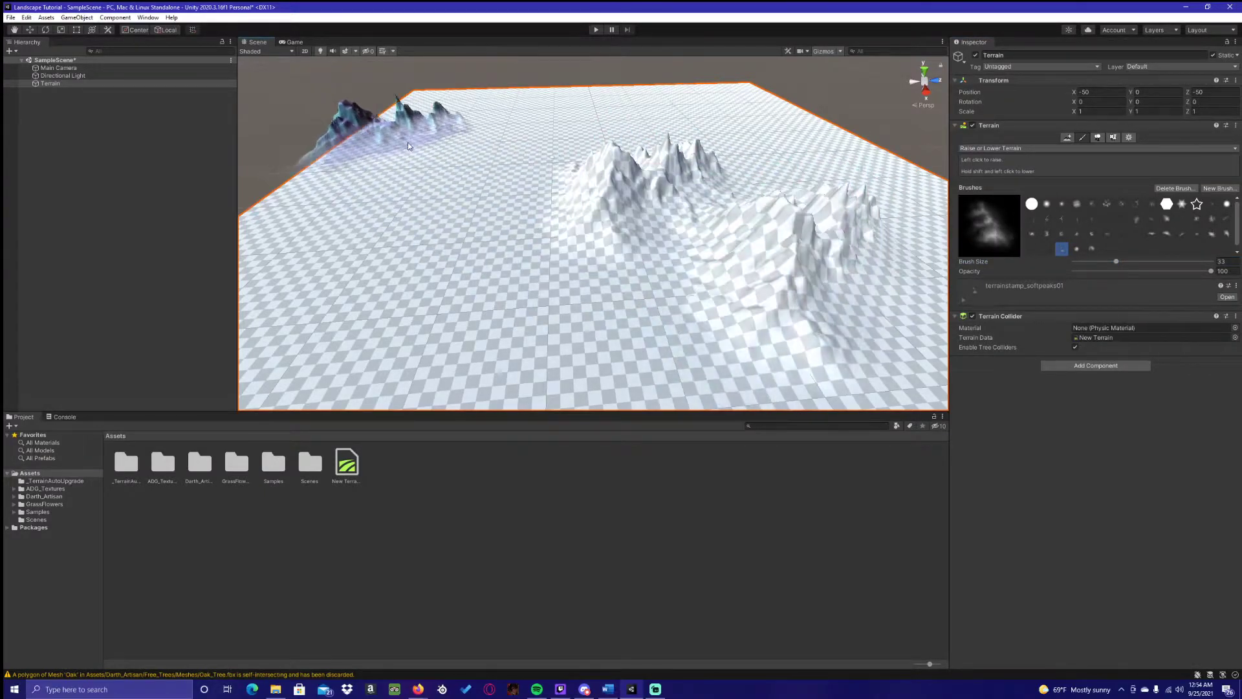
{"action": "left_click", "coordinate": [491, 138]}
{"action": "key", "text": "ctrl+z"}
{"action": "key", "text": "ctrl+z"}
{"action": "mouse_move", "coordinate": [647, 227]}
{"action": "left_mouse_down", "text": "alt"}
{"action": "mouse_move", "coordinate": [725, 228]}
{"action": "mouse_move", "coordinate": [632, 235]}
{"action": "mouse_move", "coordinate": [470, 216]}
{"action": "mouse_move", "coordinate": [580, 243]}
{"action": "mouse_move", "coordinate": [641, 224]}
{"action": "mouse_move", "coordinate": [526, 266]}
{"action": "mouse_move", "coordinate": [565, 233]}
{"action": "left_mouse_up", "text": "alt"}
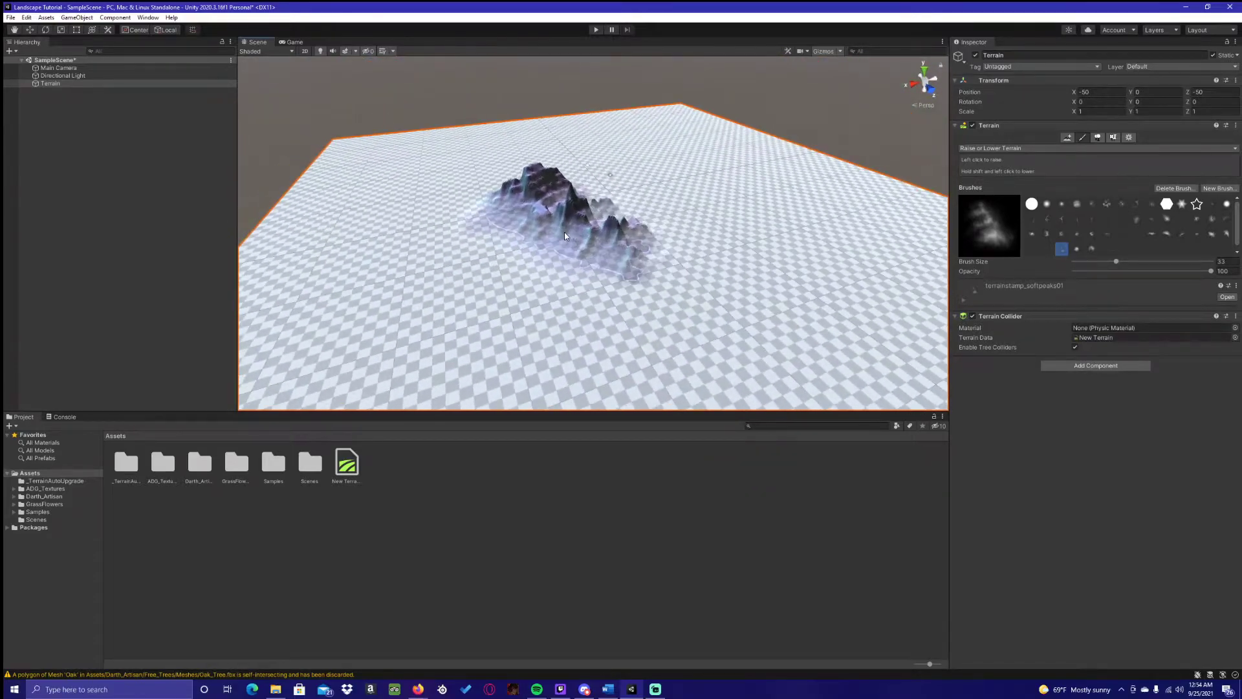
{"action": "key", "text": "ctrl+z"}
{"action": "left_click", "coordinate": [750, 119]}
{"action": "left_click", "coordinate": [759, 147]}
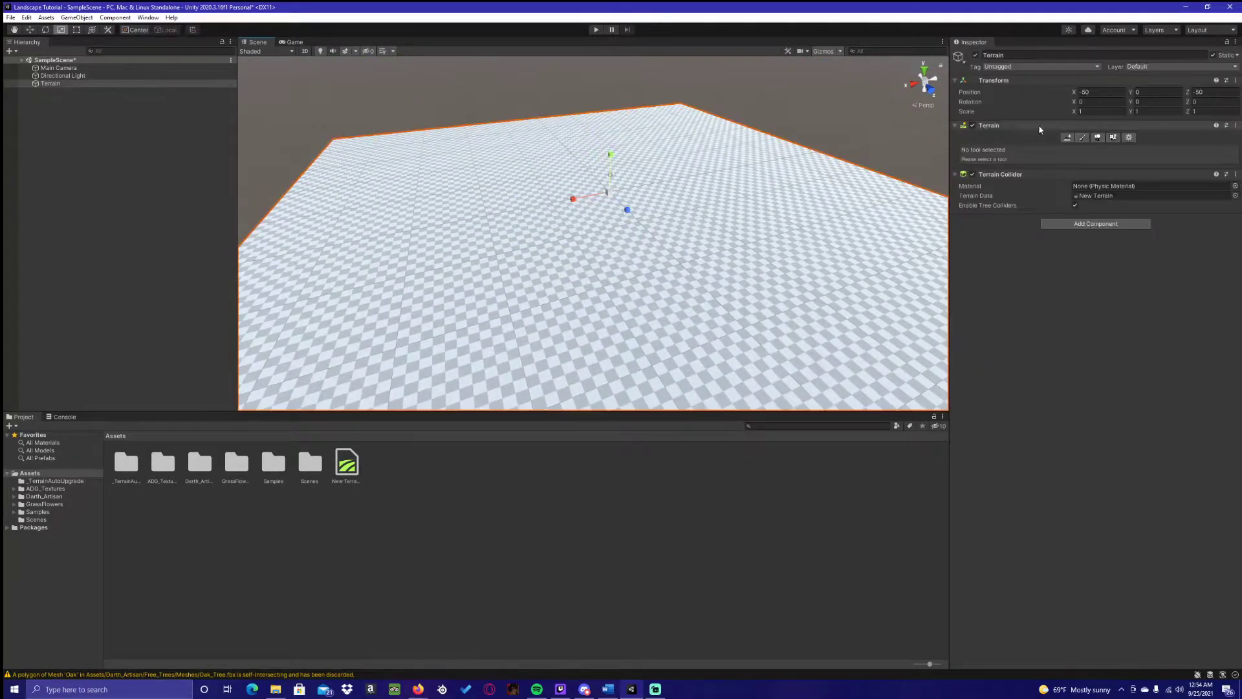
Activate Paint Terrain and try raising soft-peak ridges at brush size 33 and opacity 100, undoing each one.
{"action": "left_click", "coordinate": [1082, 138]}
{"action": "mouse_move", "coordinate": [590, 244]}
{"action": "left_mouse_down"}
{"action": "mouse_move", "coordinate": [610, 249]}
{"action": "mouse_move", "coordinate": [538, 227]}
{"action": "mouse_move", "coordinate": [559, 195]}
{"action": "mouse_move", "coordinate": [550, 204]}
{"action": "left_mouse_up"}
{"action": "key", "text": "ctrl+z"}
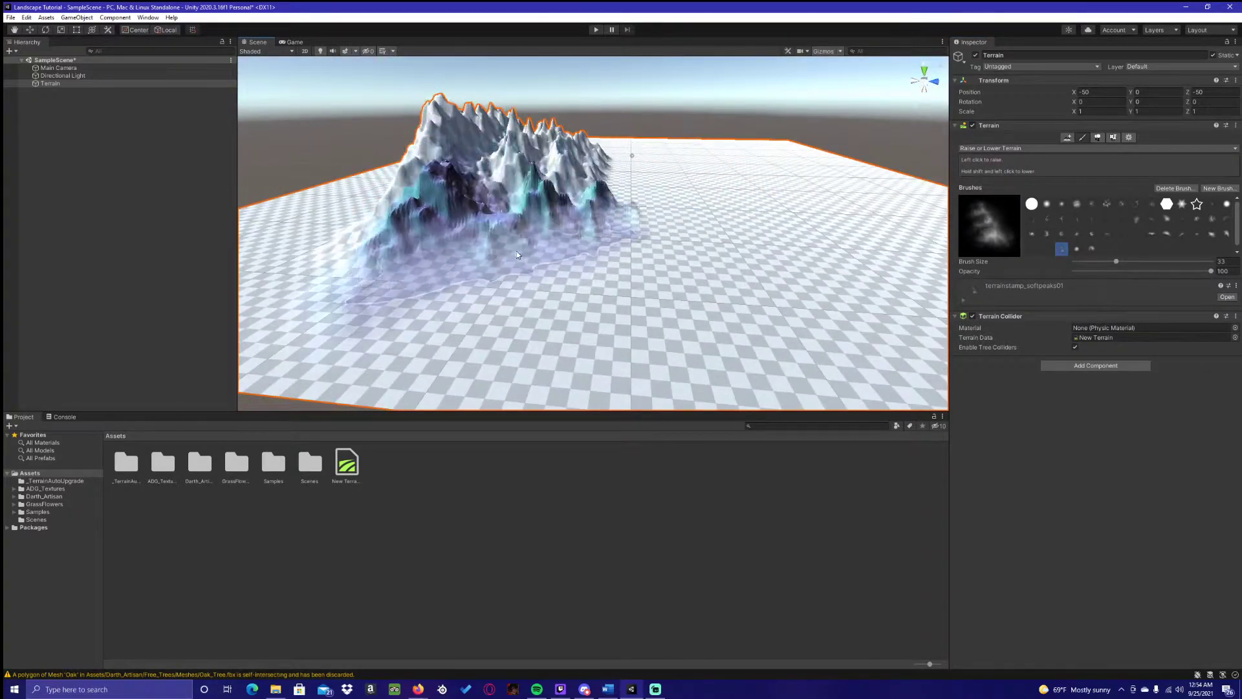
{"action": "mouse_move", "coordinate": [706, 201]}
{"action": "left_mouse_down", "text": "alt"}
{"action": "mouse_move", "coordinate": [699, 281]}
{"action": "mouse_move", "coordinate": [702, 268]}
{"action": "mouse_move", "coordinate": [667, 291]}
{"action": "left_mouse_up", "text": "alt"}
{"action": "key", "text": "ctrl+z"}
{"action": "mouse_move", "coordinate": [437, 247]}
{"action": "left_mouse_down"}
{"action": "mouse_move", "coordinate": [722, 137]}
{"action": "mouse_move", "coordinate": [669, 216]}
{"action": "mouse_move", "coordinate": [646, 157]}
{"action": "mouse_move", "coordinate": [759, 116]}
{"action": "left_mouse_up"}
{"action": "left_click_drag", "start_coordinate": [804, 186], "coordinate": [767, 185], "text": "alt"}
{"action": "key", "text": "ctrl+z"}
{"action": "key", "text": "ctrl+z"}
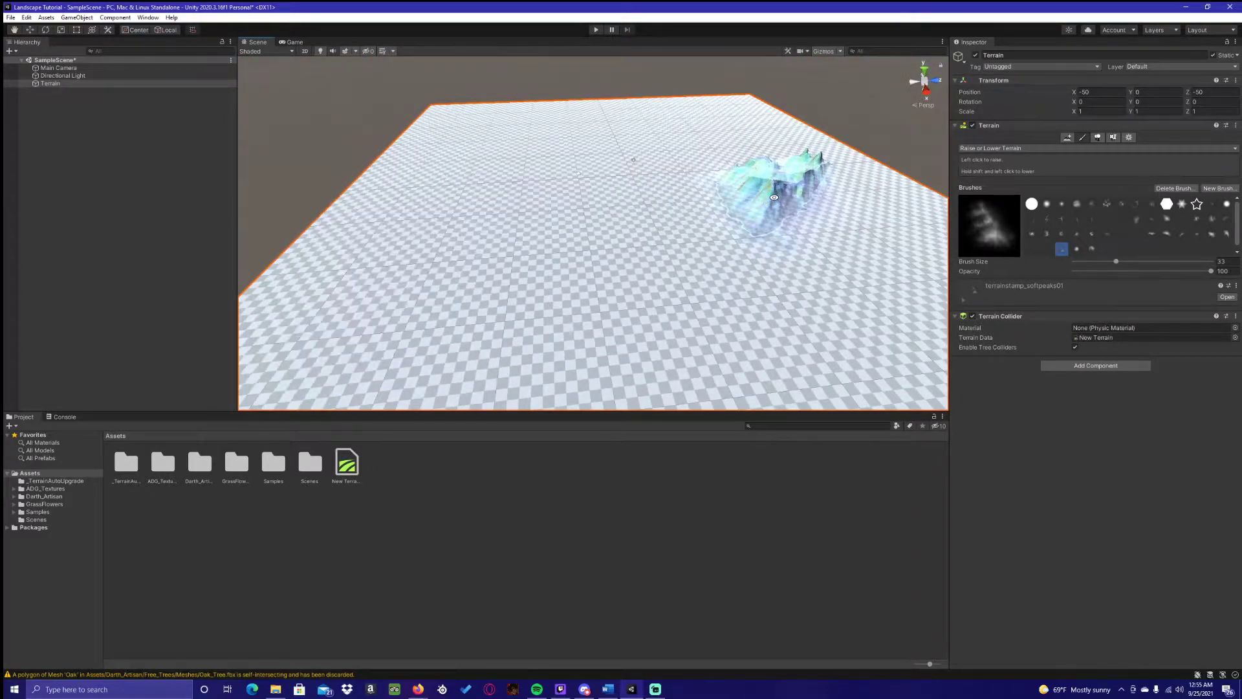
Sculpt rolling hills across the terrain with the soft round brush at size 33 and opacity 9.6.
{"action": "left_click", "coordinate": [1045, 204]}
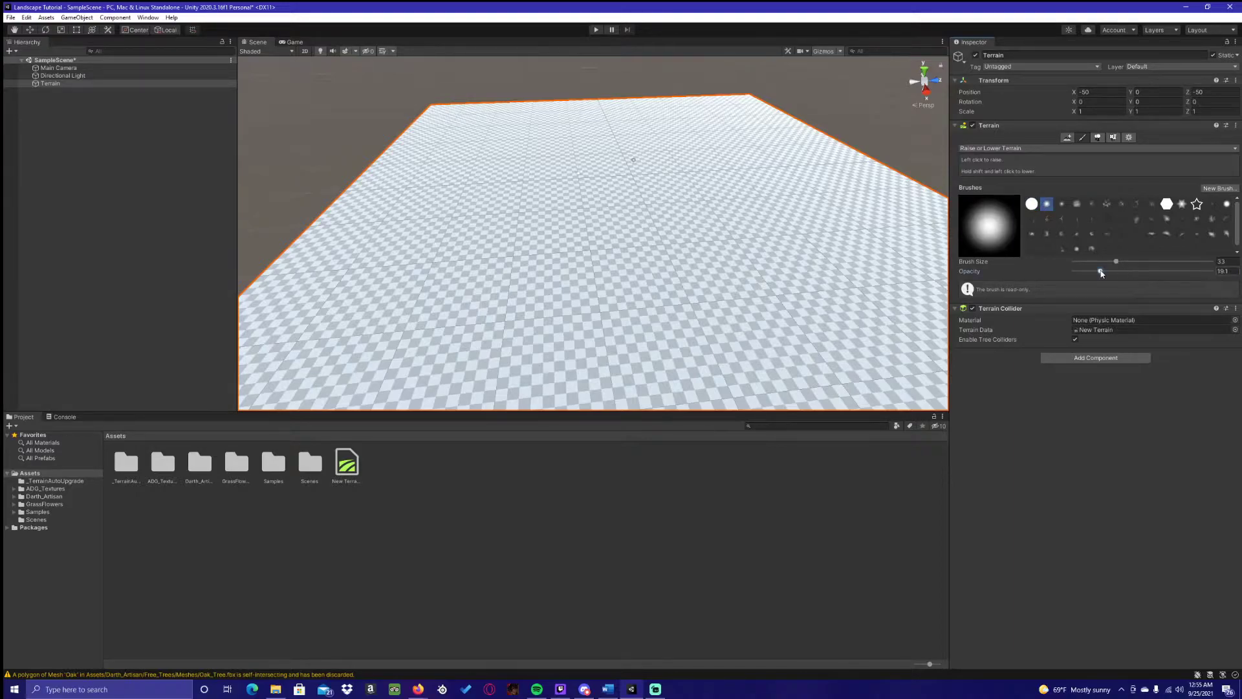
{"action": "mouse_move", "coordinate": [497, 137]}
{"action": "left_mouse_down"}
{"action": "mouse_move", "coordinate": [547, 311]}
{"action": "mouse_move", "coordinate": [581, 308]}
{"action": "left_mouse_up"}
{"action": "mouse_move", "coordinate": [578, 109]}
{"action": "left_mouse_down"}
{"action": "mouse_move", "coordinate": [577, 119]}
{"action": "mouse_move", "coordinate": [709, 119]}
{"action": "left_mouse_up"}
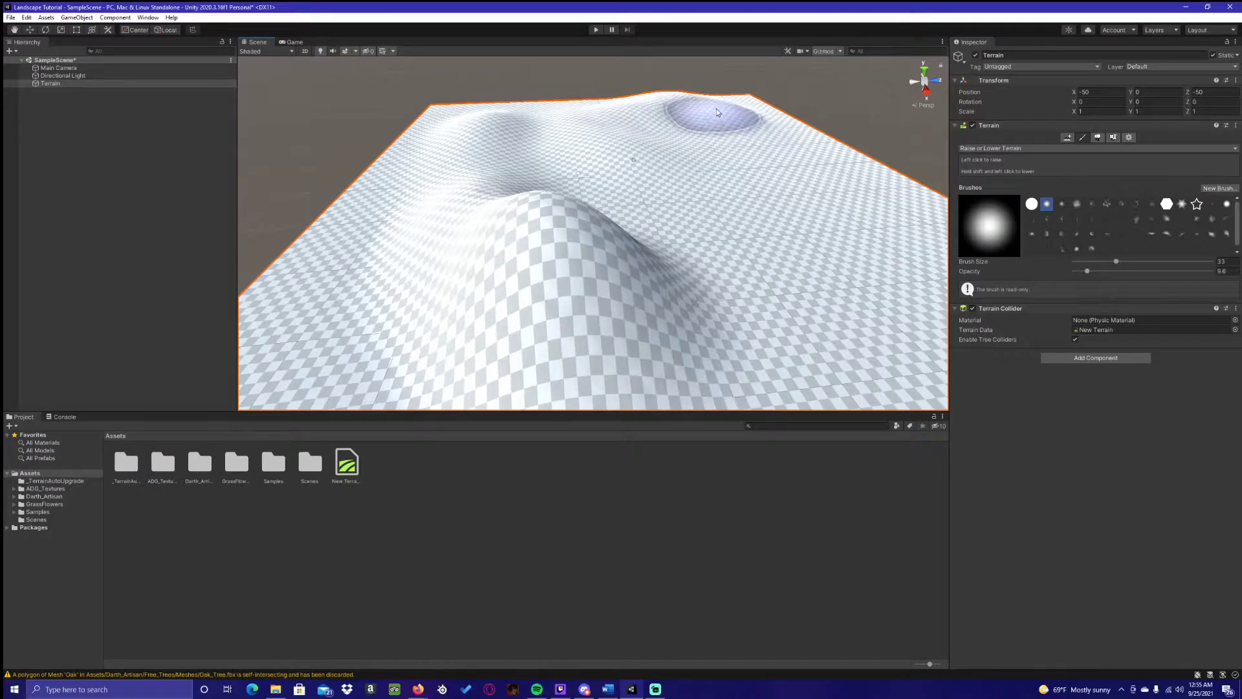
{"action": "mouse_move", "coordinate": [825, 307]}
{"action": "left_mouse_down", "text": "alt"}
{"action": "mouse_move", "coordinate": [764, 174]}
{"action": "mouse_move", "coordinate": [602, 246]}
{"action": "mouse_move", "coordinate": [456, 266]}
{"action": "mouse_move", "coordinate": [467, 285]}
{"action": "left_mouse_up", "text": "alt"}
{"action": "left_click_drag", "start_coordinate": [547, 120], "coordinate": [500, 173], "text": "alt"}
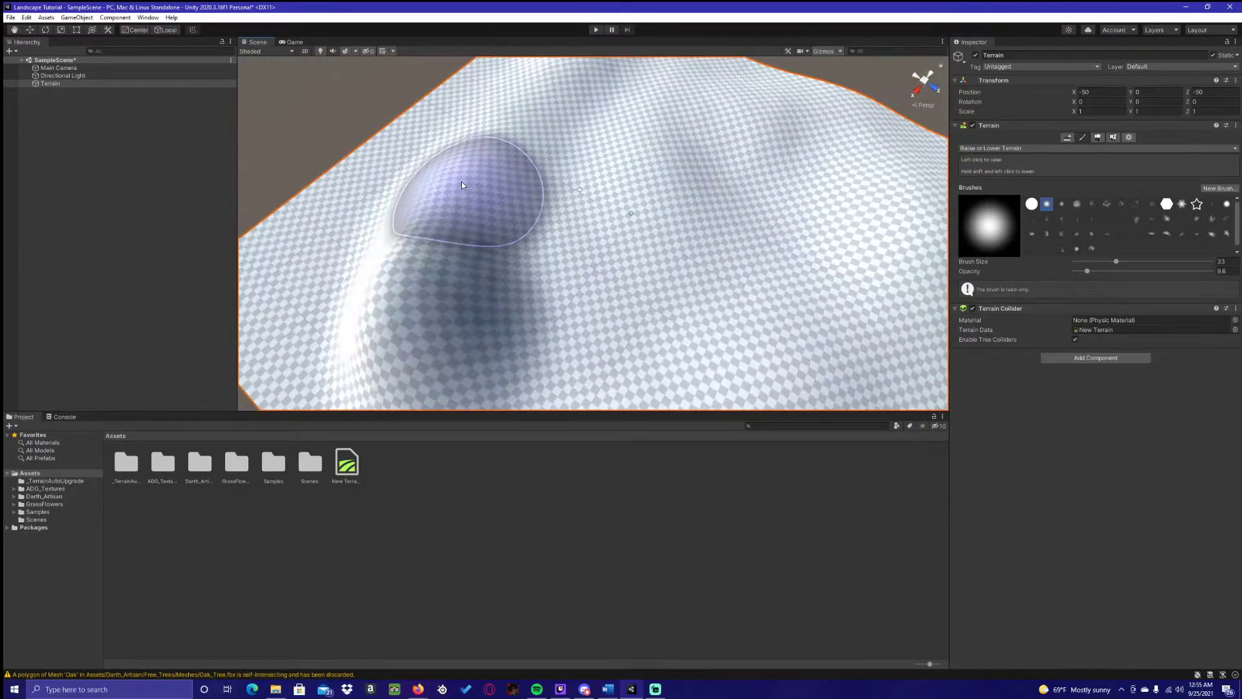
{"action": "mouse_move", "coordinate": [569, 124]}
{"action": "left_mouse_down", "text": "alt"}
{"action": "mouse_move", "coordinate": [666, 153]}
{"action": "mouse_move", "coordinate": [596, 125]}
{"action": "left_mouse_up", "text": "alt"}
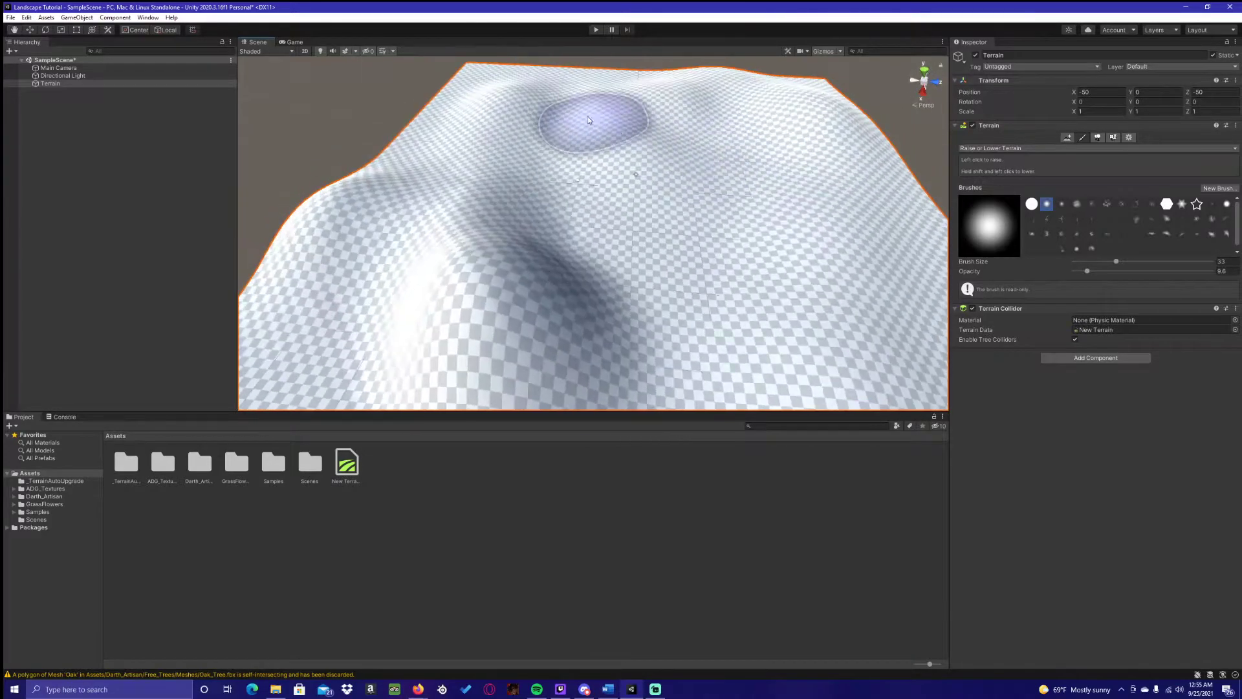
{"action": "mouse_move", "coordinate": [679, 194]}
{"action": "left_mouse_down", "text": "alt"}
{"action": "mouse_move", "coordinate": [736, 213]}
{"action": "mouse_move", "coordinate": [832, 209]}
{"action": "mouse_move", "coordinate": [805, 95]}
{"action": "left_mouse_up", "text": "alt"}
{"action": "left_click_drag", "start_coordinate": [901, 205], "coordinate": [882, 141], "text": "alt"}
{"action": "mouse_move", "coordinate": [772, 217]}
{"action": "left_mouse_down", "text": "alt"}
{"action": "mouse_move", "coordinate": [785, 229]}
{"action": "mouse_move", "coordinate": [842, 187]}
{"action": "mouse_move", "coordinate": [685, 200]}
{"action": "mouse_move", "coordinate": [680, 125]}
{"action": "mouse_move", "coordinate": [623, 319]}
{"action": "mouse_move", "coordinate": [757, 195]}
{"action": "mouse_move", "coordinate": [632, 208]}
{"action": "mouse_move", "coordinate": [683, 123]}
{"action": "mouse_move", "coordinate": [634, 155]}
{"action": "mouse_move", "coordinate": [626, 218]}
{"action": "left_mouse_up", "text": "alt"}
{"action": "middle_click_drag", "start_coordinate": [632, 263], "coordinate": [663, 153]}
{"action": "scroll", "coordinate": [664, 153], "scroll_direction": "down", "scroll_amount": 5}
Switch the terrain tool to Paint Texture and add the dirt layer as the base terrain layer.
{"action": "left_click", "coordinate": [1009, 150]}
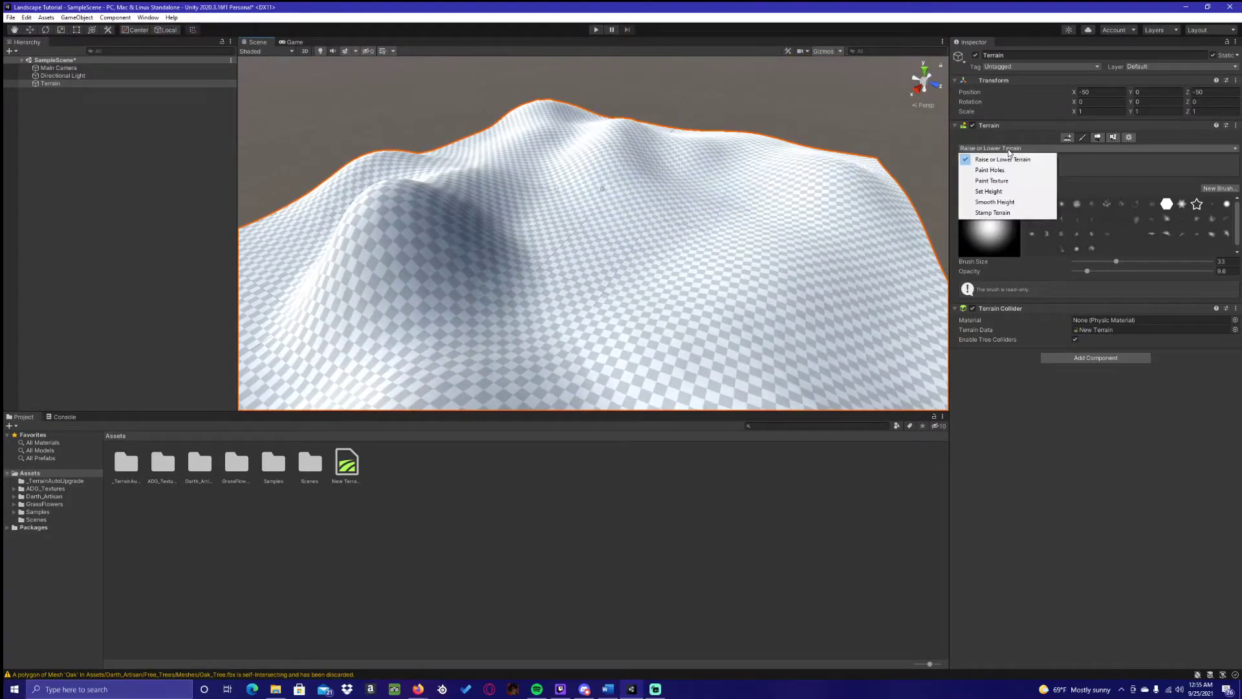
{"action": "left_click", "coordinate": [997, 182]}
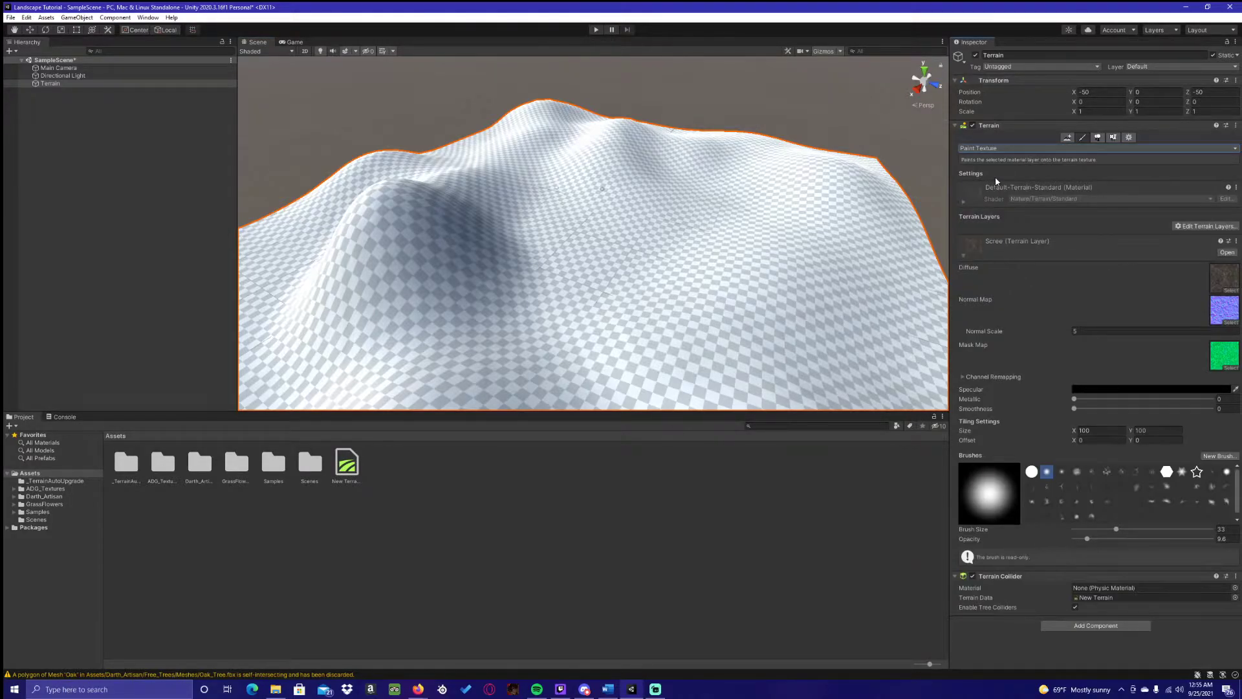
{"action": "left_click", "coordinate": [1228, 228]}
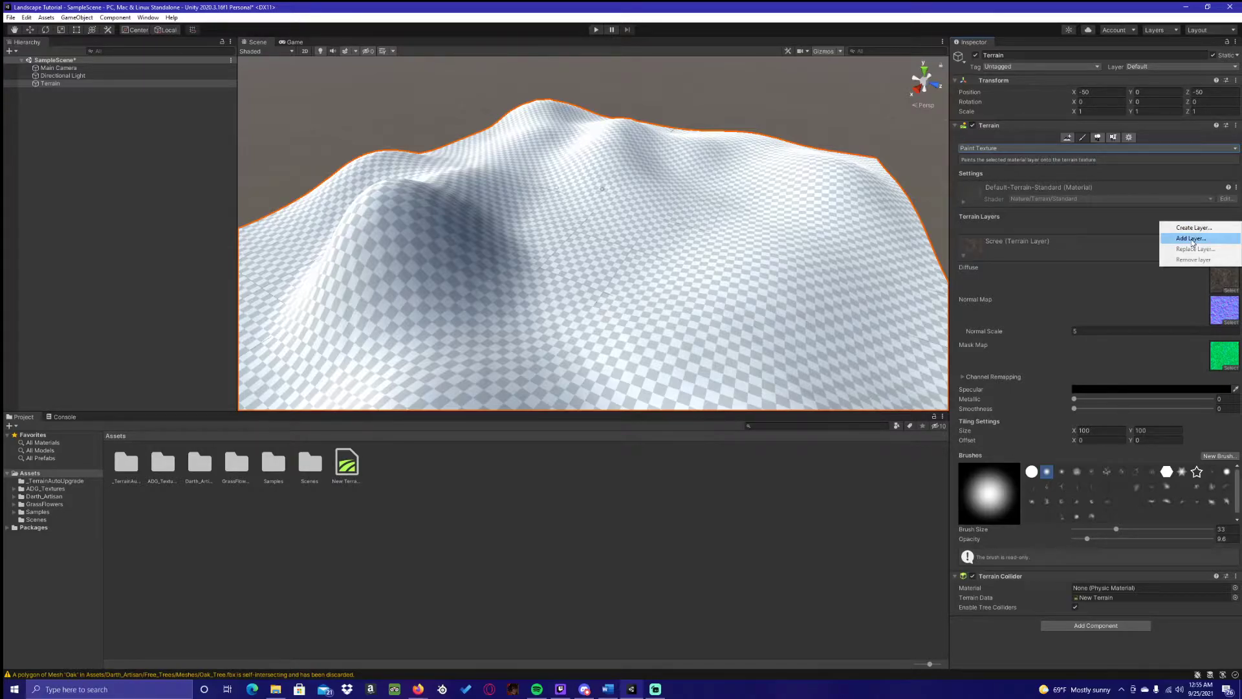
{"action": "left_click", "coordinate": [1193, 239]}
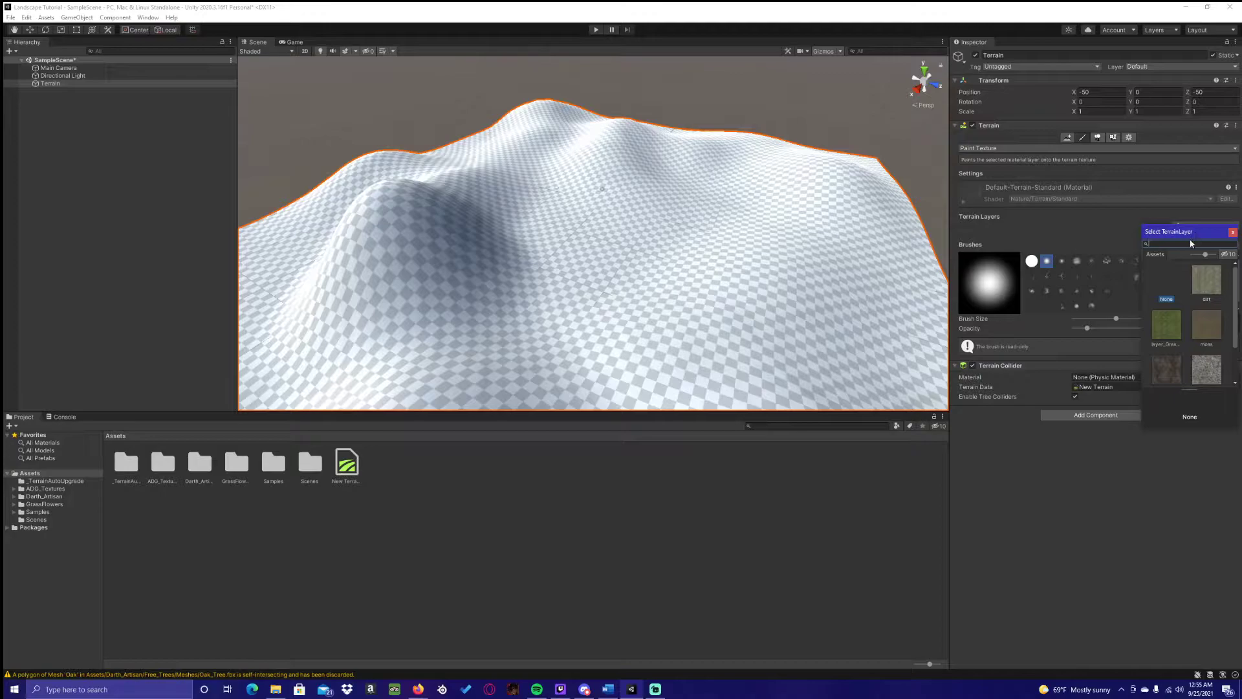
{"action": "left_click", "coordinate": [1203, 278]}
{"action": "double_click", "coordinate": [1202, 278]}
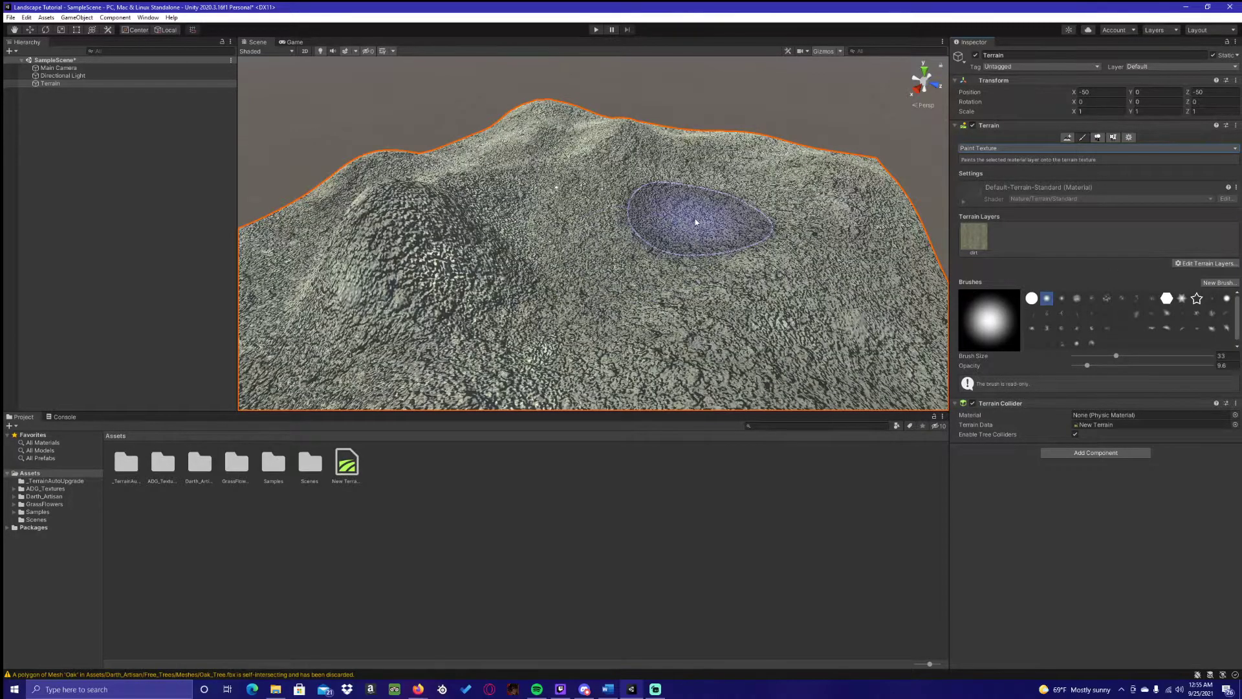
Select the dirt terrain layer and set its Normal Scale to 2.
{"action": "mouse_move", "coordinate": [732, 270]}
{"action": "left_mouse_down", "text": "alt"}
{"action": "mouse_move", "coordinate": [674, 227]}
{"action": "mouse_move", "coordinate": [553, 288]}
{"action": "mouse_move", "coordinate": [563, 285]}
{"action": "mouse_move", "coordinate": [527, 329]}
{"action": "mouse_move", "coordinate": [631, 175]}
{"action": "mouse_move", "coordinate": [527, 213]}
{"action": "mouse_move", "coordinate": [625, 241]}
{"action": "mouse_move", "coordinate": [677, 275]}
{"action": "mouse_move", "coordinate": [668, 241]}
{"action": "mouse_move", "coordinate": [670, 310]}
{"action": "left_mouse_up", "text": "alt"}
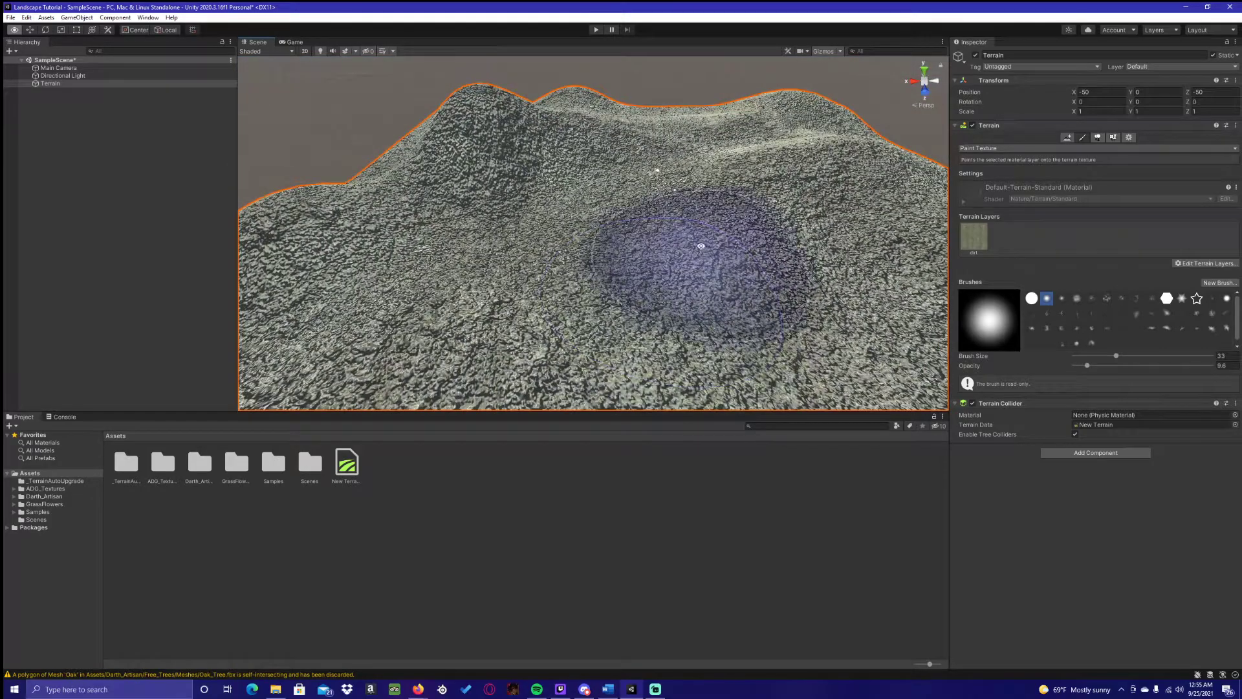
{"action": "left_click", "coordinate": [964, 235]}
{"action": "mouse_move", "coordinate": [906, 337]}
{"action": "left_mouse_down", "text": "alt"}
{"action": "mouse_move", "coordinate": [749, 305]}
{"action": "mouse_move", "coordinate": [763, 325]}
{"action": "mouse_move", "coordinate": [619, 263]}
{"action": "mouse_move", "coordinate": [654, 259]}
{"action": "mouse_move", "coordinate": [716, 168]}
{"action": "mouse_move", "coordinate": [744, 162]}
{"action": "mouse_move", "coordinate": [646, 217]}
{"action": "mouse_move", "coordinate": [590, 158]}
{"action": "mouse_move", "coordinate": [777, 311]}
{"action": "mouse_move", "coordinate": [864, 309]}
{"action": "left_mouse_up", "text": "alt"}
{"action": "scroll", "coordinate": [618, 263], "scroll_direction": "up", "scroll_amount": 5}
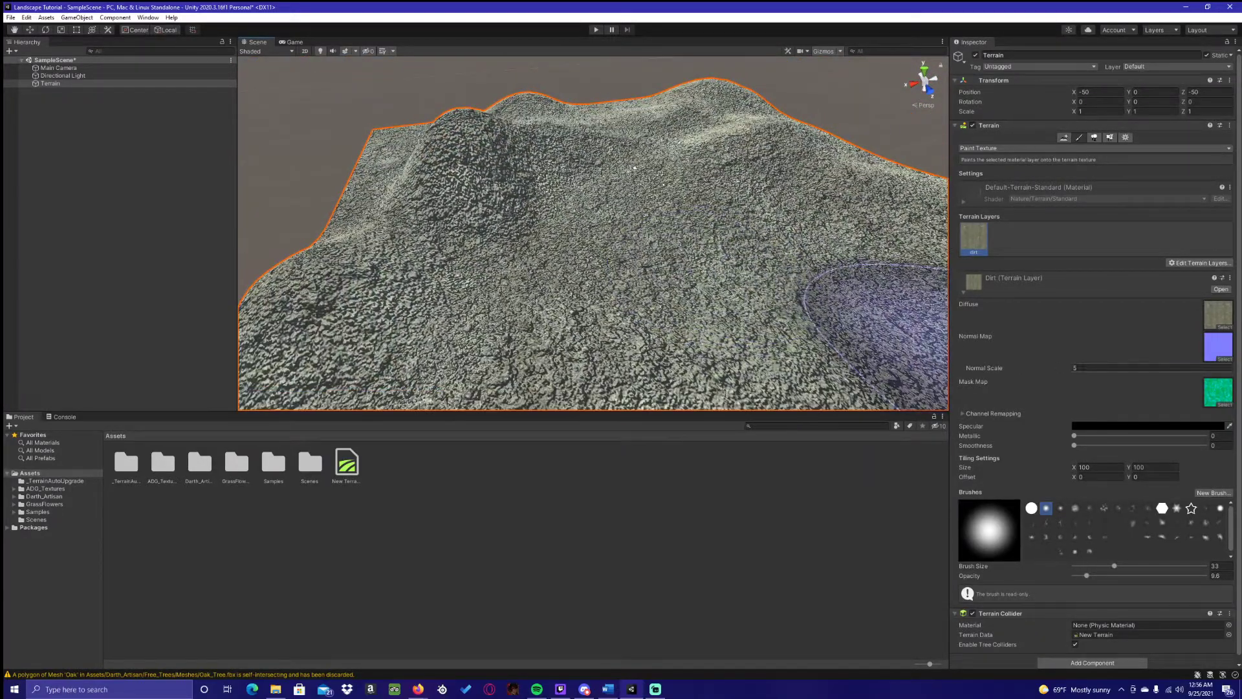
{"action": "left_click", "coordinate": [1000, 367]}
{"action": "type", "text": "2"}
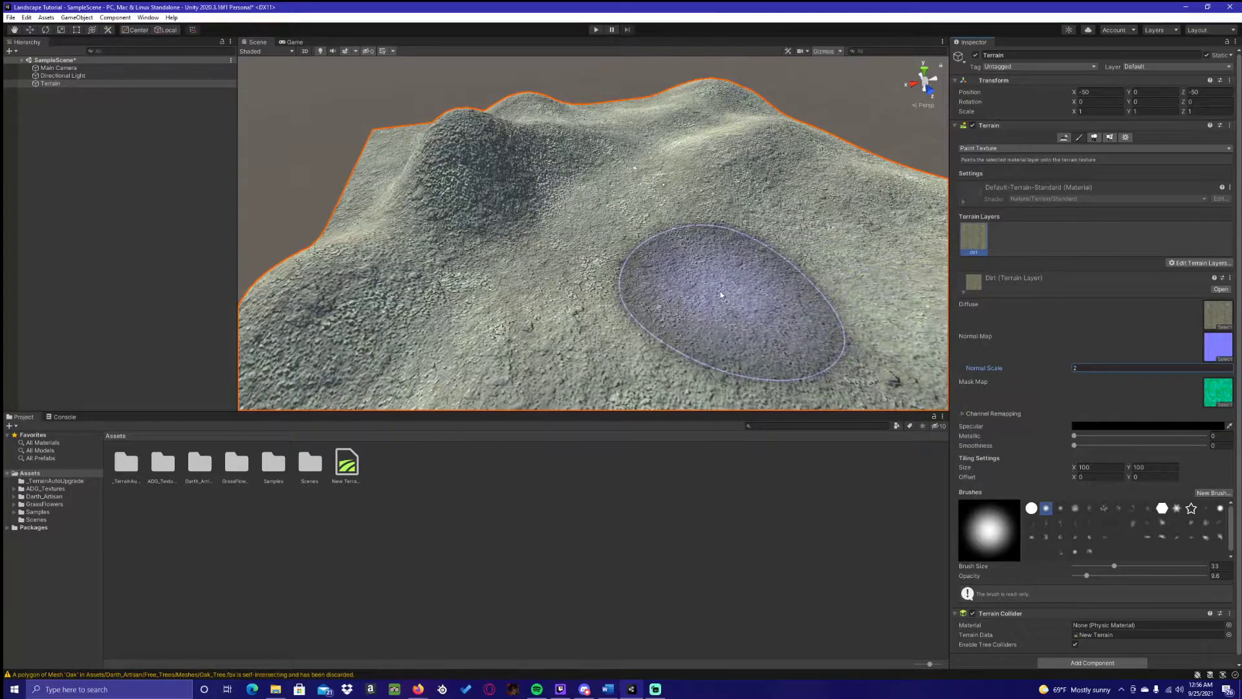
Add the Layer_Grass 01 texture as a second terrain layer.
{"action": "mouse_move", "coordinate": [627, 288]}
{"action": "left_mouse_down", "text": "alt"}
{"action": "mouse_move", "coordinate": [995, 261]}
{"action": "mouse_move", "coordinate": [896, 300]}
{"action": "mouse_move", "coordinate": [848, 293]}
{"action": "mouse_move", "coordinate": [702, 228]}
{"action": "mouse_move", "coordinate": [608, 302]}
{"action": "left_mouse_up", "text": "alt"}
{"action": "mouse_move", "coordinate": [680, 274]}
{"action": "middle_mouse_down"}
{"action": "mouse_move", "coordinate": [590, 165]}
{"action": "mouse_move", "coordinate": [602, 244]}
{"action": "middle_mouse_up"}
{"action": "left_click_drag", "start_coordinate": [602, 244], "coordinate": [549, 233], "text": "alt"}
{"action": "left_click_drag", "start_coordinate": [653, 213], "coordinate": [718, 188], "text": "alt"}
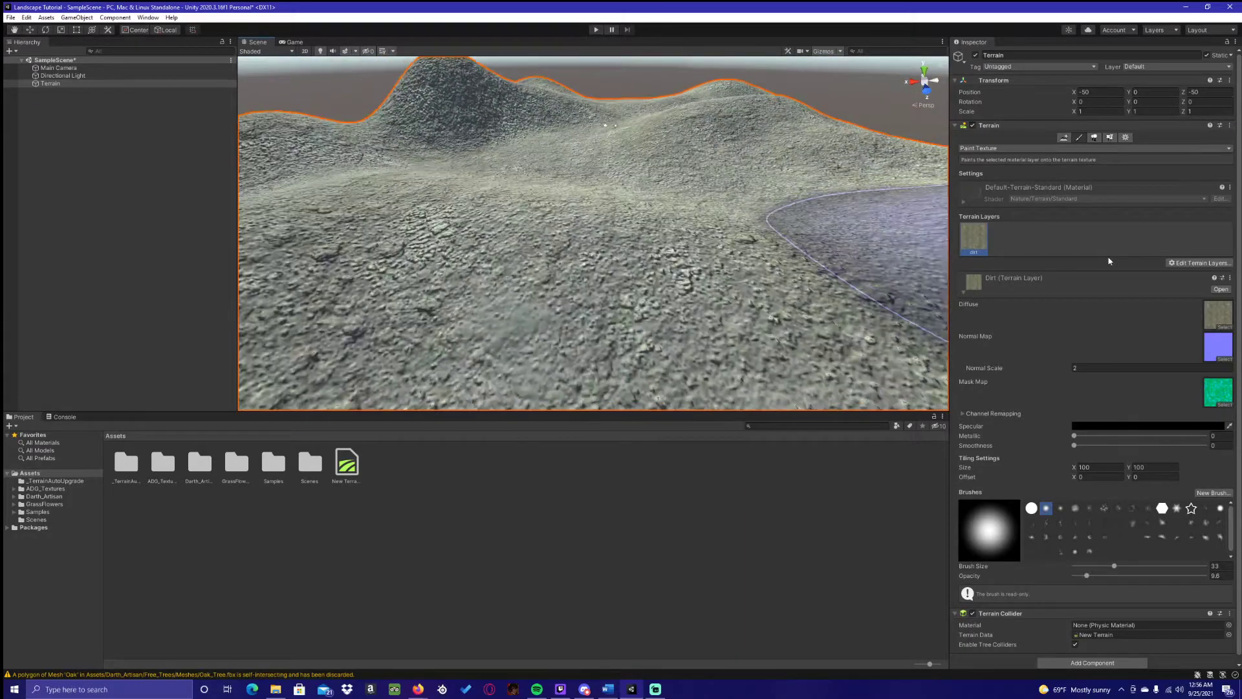
{"action": "left_click", "coordinate": [1200, 263]}
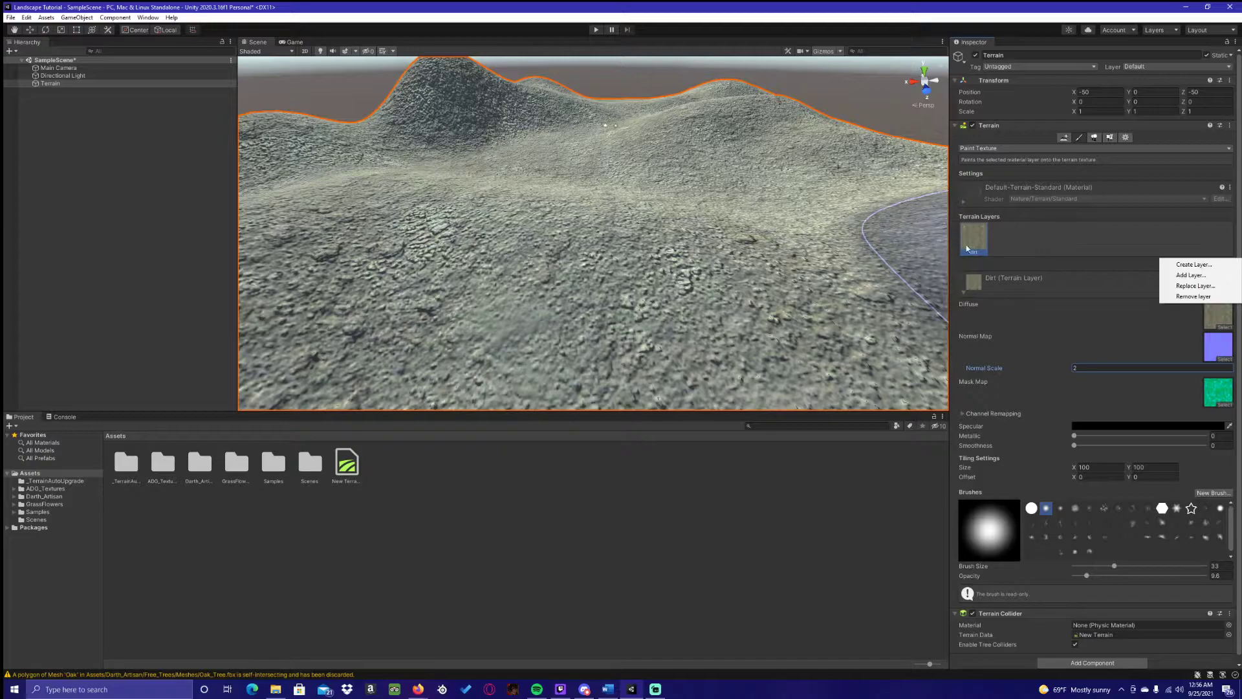
{"action": "left_click", "coordinate": [1191, 275]}
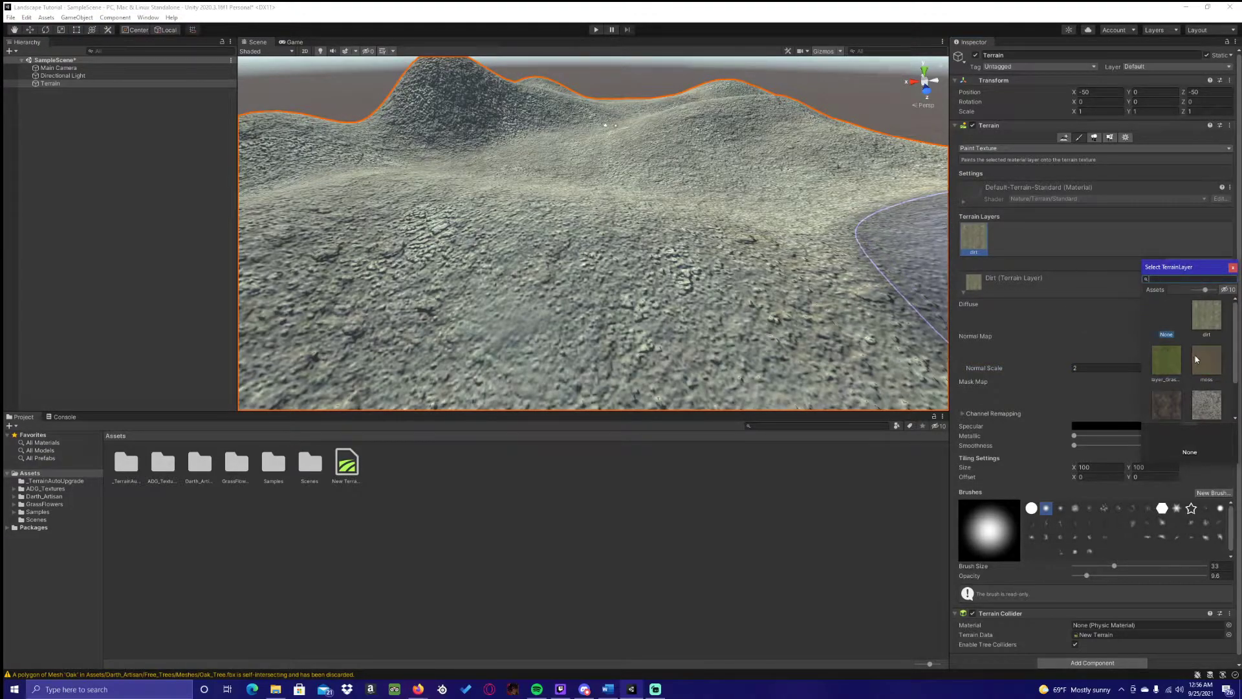
{"action": "double_click", "coordinate": [1167, 360]}
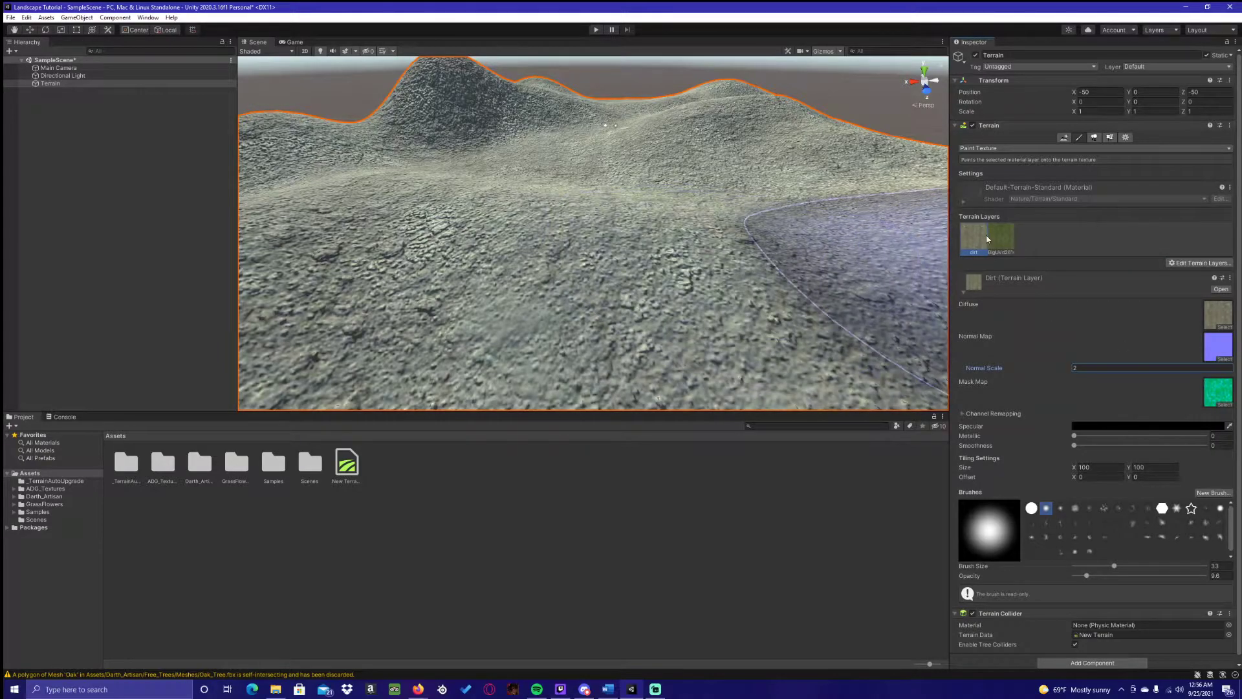
Select the grass layer, set the brush opacity to 2 and size to 9, and paint a stroke across the valley.
{"action": "left_click", "coordinate": [1011, 239]}
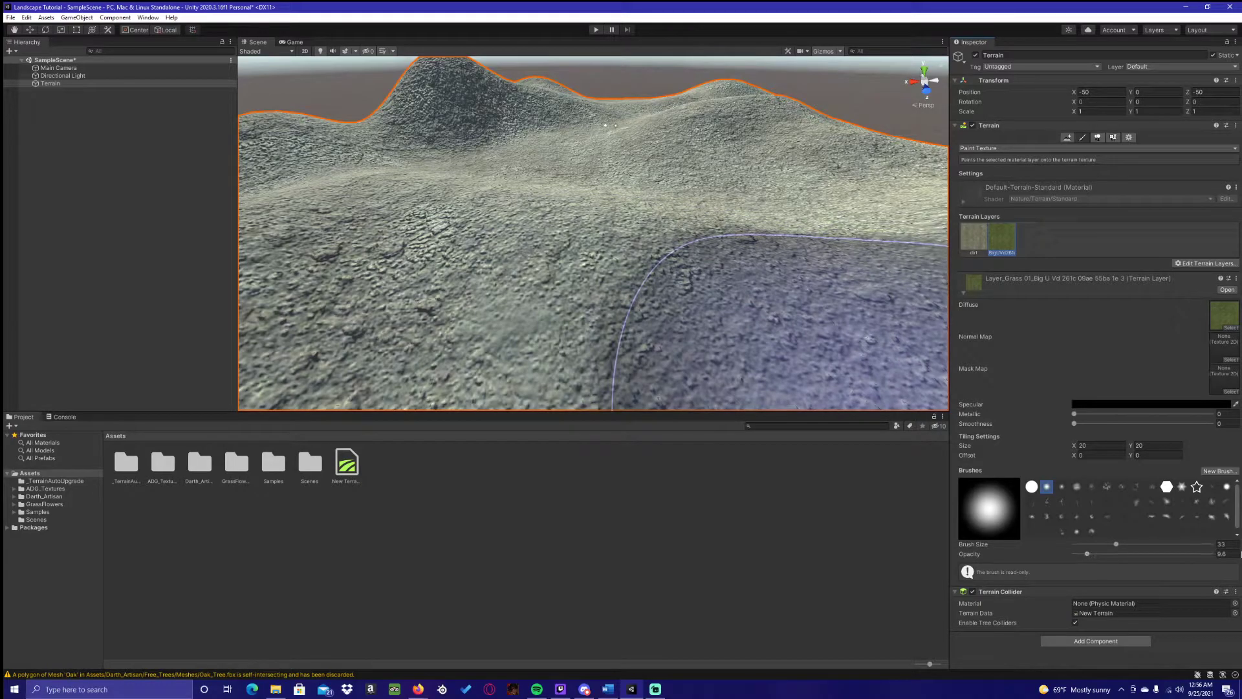
{"action": "type", "text": "2"}
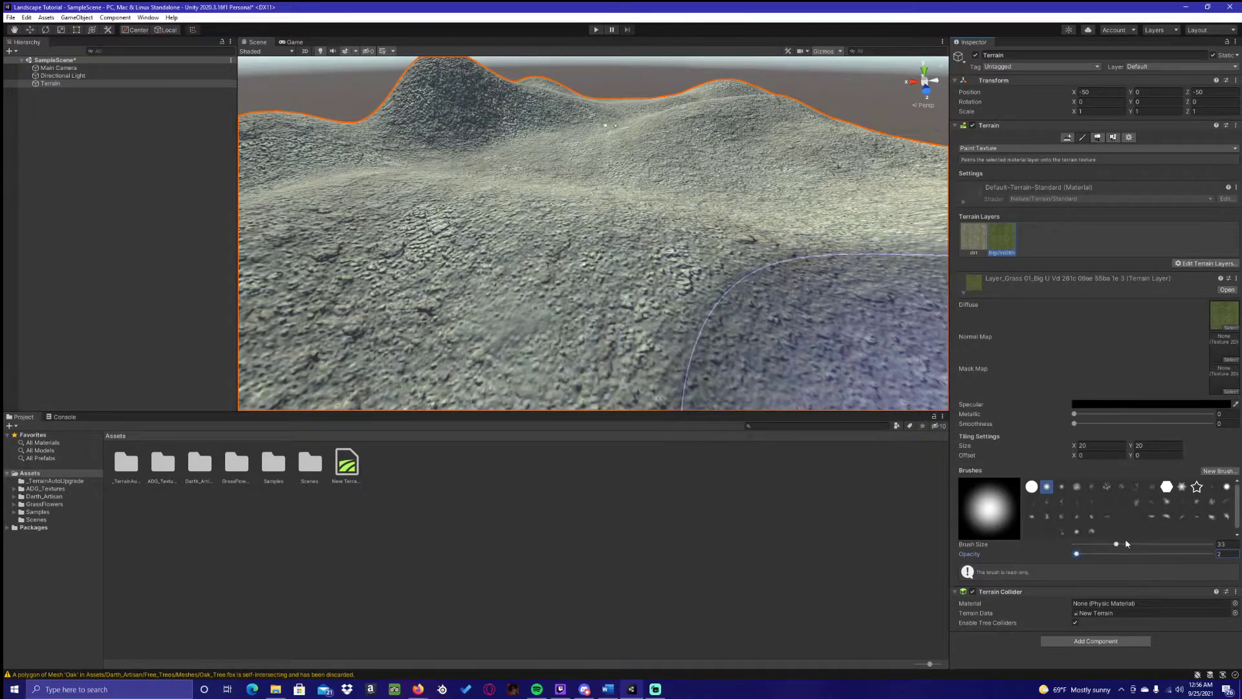
{"action": "left_click_drag", "start_coordinate": [1107, 545], "coordinate": [1100, 546]}
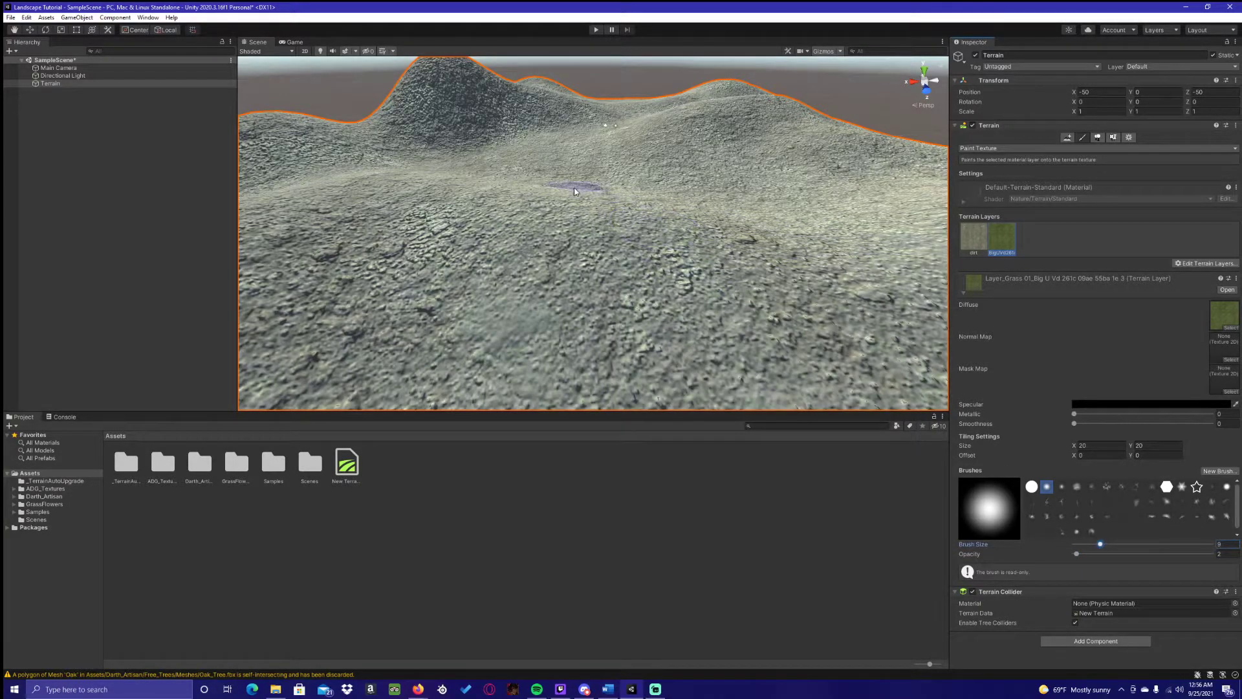
{"action": "mouse_move", "coordinate": [602, 213]}
{"action": "left_mouse_down"}
{"action": "mouse_move", "coordinate": [616, 241]}
{"action": "mouse_move", "coordinate": [713, 297]}
{"action": "mouse_move", "coordinate": [677, 270]}
{"action": "mouse_move", "coordinate": [527, 241]}
{"action": "mouse_move", "coordinate": [635, 283]}
{"action": "mouse_move", "coordinate": [613, 292]}
{"action": "mouse_move", "coordinate": [652, 241]}
{"action": "mouse_move", "coordinate": [699, 350]}
{"action": "left_mouse_up"}
{"action": "mouse_move", "coordinate": [696, 294]}
{"action": "left_mouse_down", "text": "alt"}
{"action": "mouse_move", "coordinate": [548, 301]}
{"action": "mouse_move", "coordinate": [658, 255]}
{"action": "left_mouse_up", "text": "alt"}
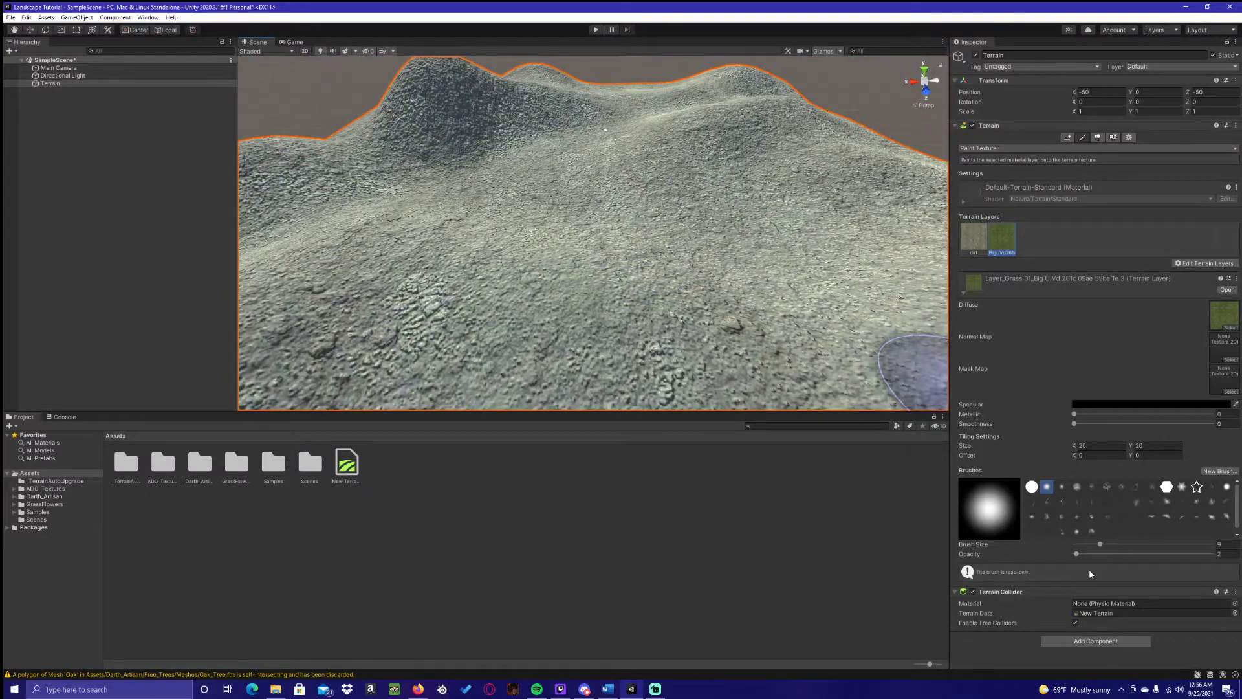
Raise the brush opacity to 8.2 and size to 53, and paint grass over the central valley.
{"action": "left_click_drag", "start_coordinate": [1080, 555], "coordinate": [1085, 555]}
{"action": "mouse_move", "coordinate": [641, 218]}
{"action": "left_mouse_down"}
{"action": "mouse_move", "coordinate": [632, 254]}
{"action": "mouse_move", "coordinate": [729, 250]}
{"action": "mouse_move", "coordinate": [809, 277]}
{"action": "mouse_move", "coordinate": [774, 205]}
{"action": "mouse_move", "coordinate": [676, 194]}
{"action": "left_mouse_up"}
{"action": "key", "text": "ctrl+z"}
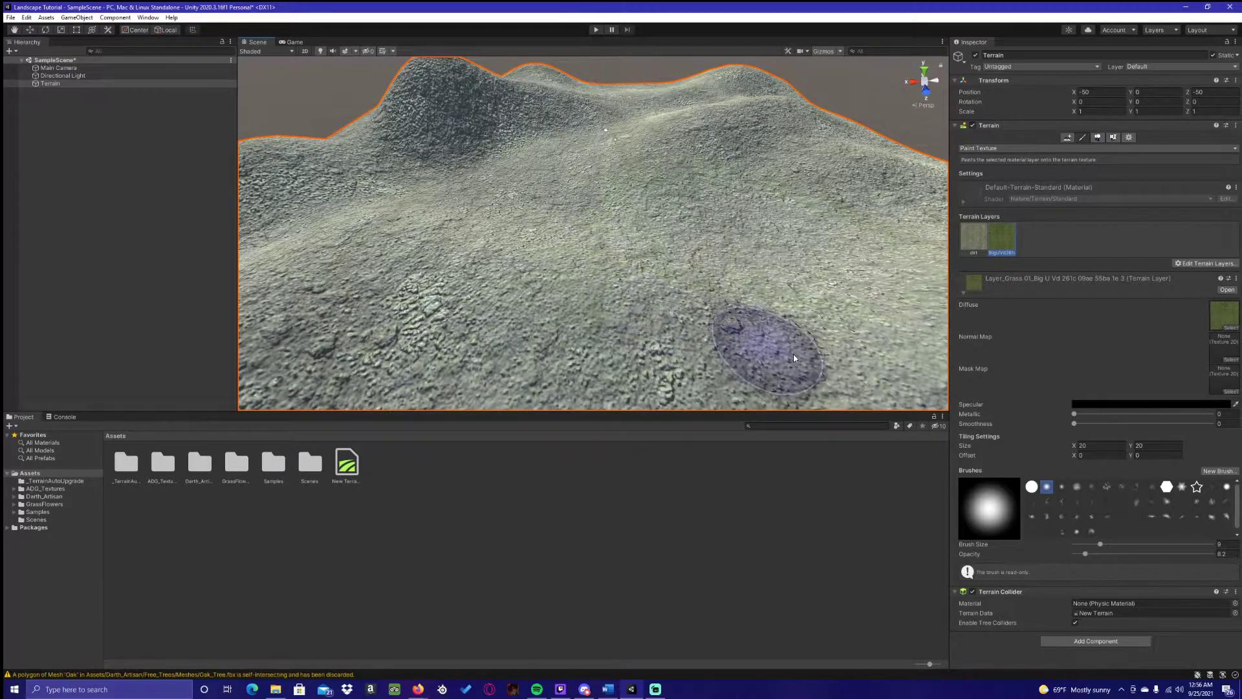
{"action": "left_click_drag", "start_coordinate": [1113, 547], "coordinate": [1124, 545]}
{"action": "mouse_move", "coordinate": [709, 227]}
{"action": "left_mouse_down"}
{"action": "mouse_move", "coordinate": [619, 208]}
{"action": "mouse_move", "coordinate": [549, 275]}
{"action": "mouse_move", "coordinate": [686, 311]}
{"action": "mouse_move", "coordinate": [599, 341]}
{"action": "mouse_move", "coordinate": [494, 224]}
{"action": "mouse_move", "coordinate": [605, 231]}
{"action": "mouse_move", "coordinate": [805, 166]}
{"action": "mouse_move", "coordinate": [621, 278]}
{"action": "mouse_move", "coordinate": [634, 259]}
{"action": "mouse_move", "coordinate": [666, 262]}
{"action": "mouse_move", "coordinate": [627, 242]}
{"action": "left_mouse_up"}
Add the scree texture as a third terrain layer.
{"action": "left_click", "coordinate": [1206, 264]}
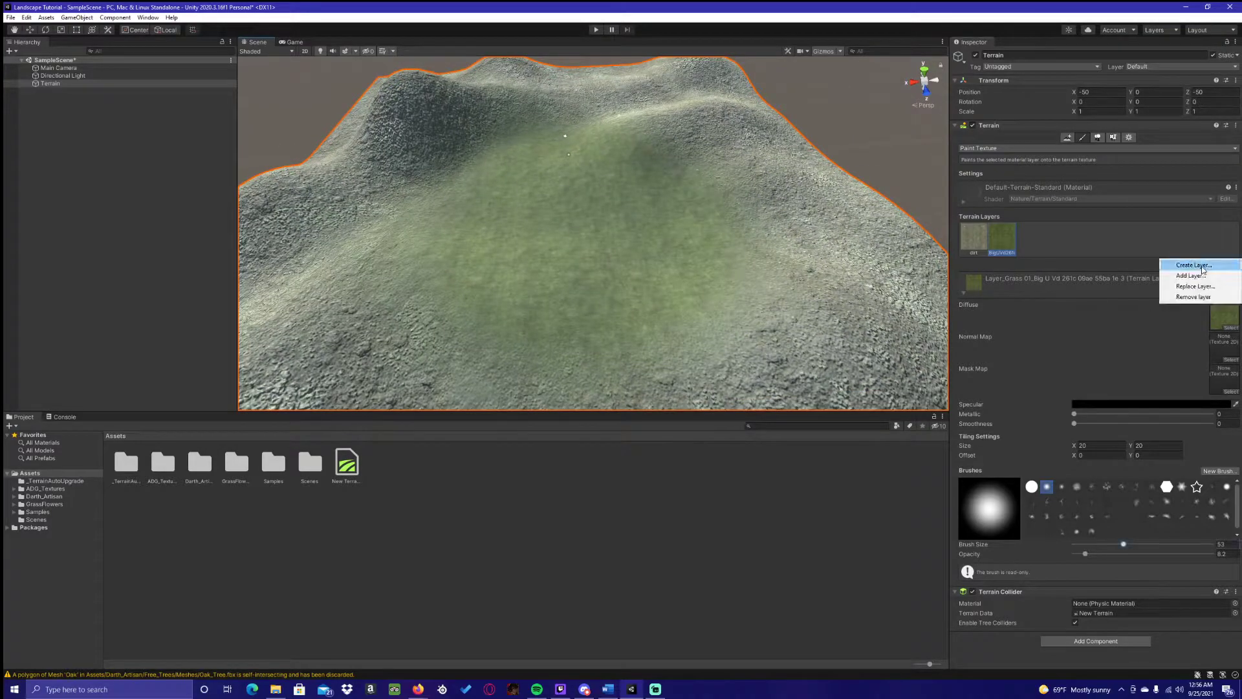
{"action": "left_click", "coordinate": [1192, 276]}
{"action": "scroll", "coordinate": [1167, 372], "scroll_direction": "down", "scroll_amount": 2}
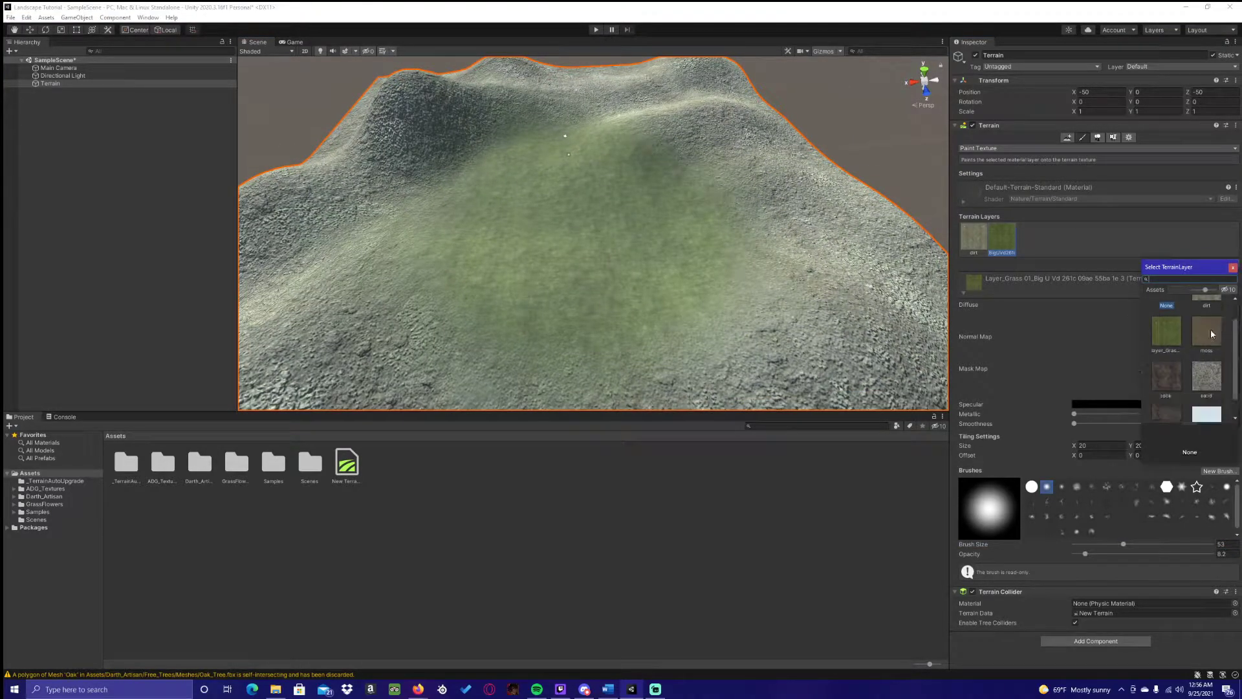
{"action": "double_click", "coordinate": [1163, 401]}
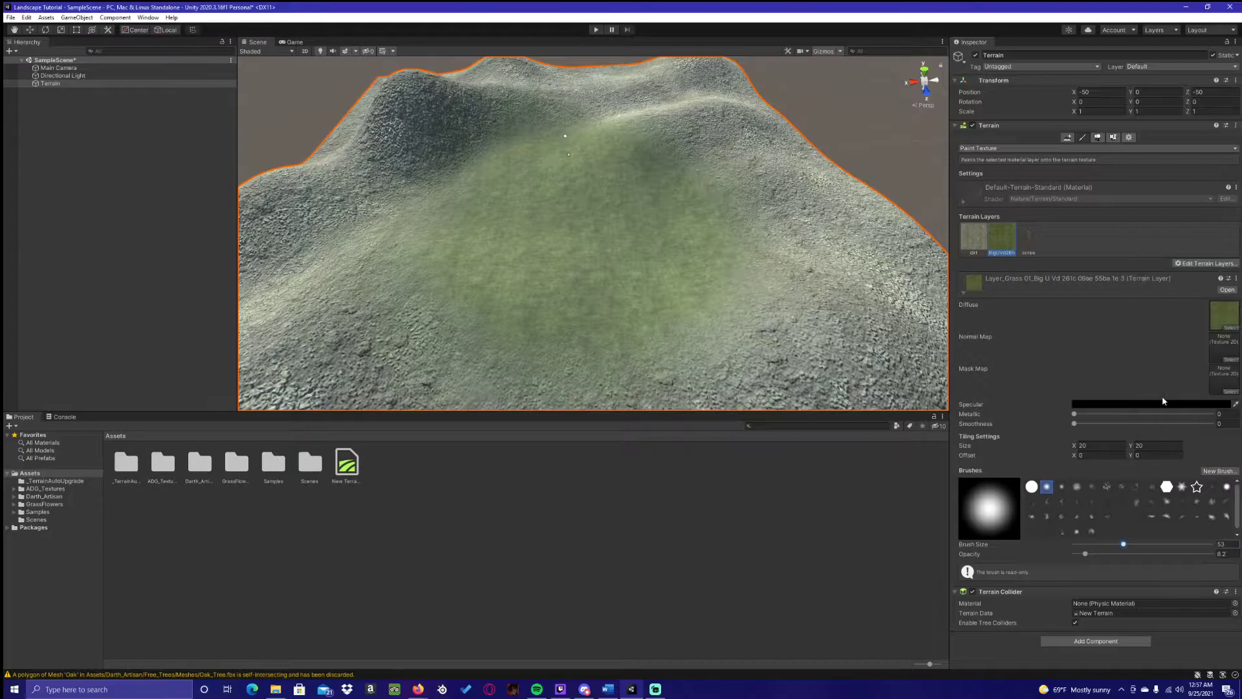
Paint a ring of scree around the edge of the grass with brush size 5 and opacity 4.9.
{"action": "left_click", "coordinate": [1029, 238]}
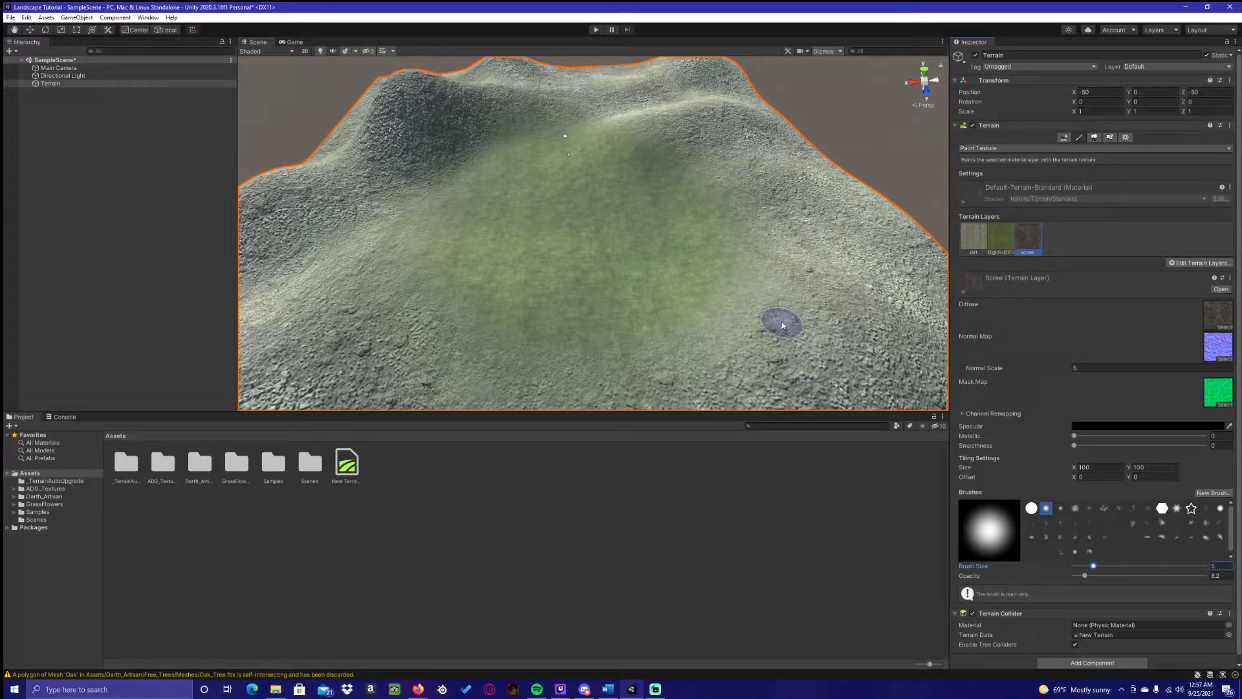
{"action": "mouse_move", "coordinate": [751, 342]}
{"action": "left_mouse_down"}
{"action": "mouse_move", "coordinate": [779, 291]}
{"action": "mouse_move", "coordinate": [746, 343]}
{"action": "left_mouse_up"}
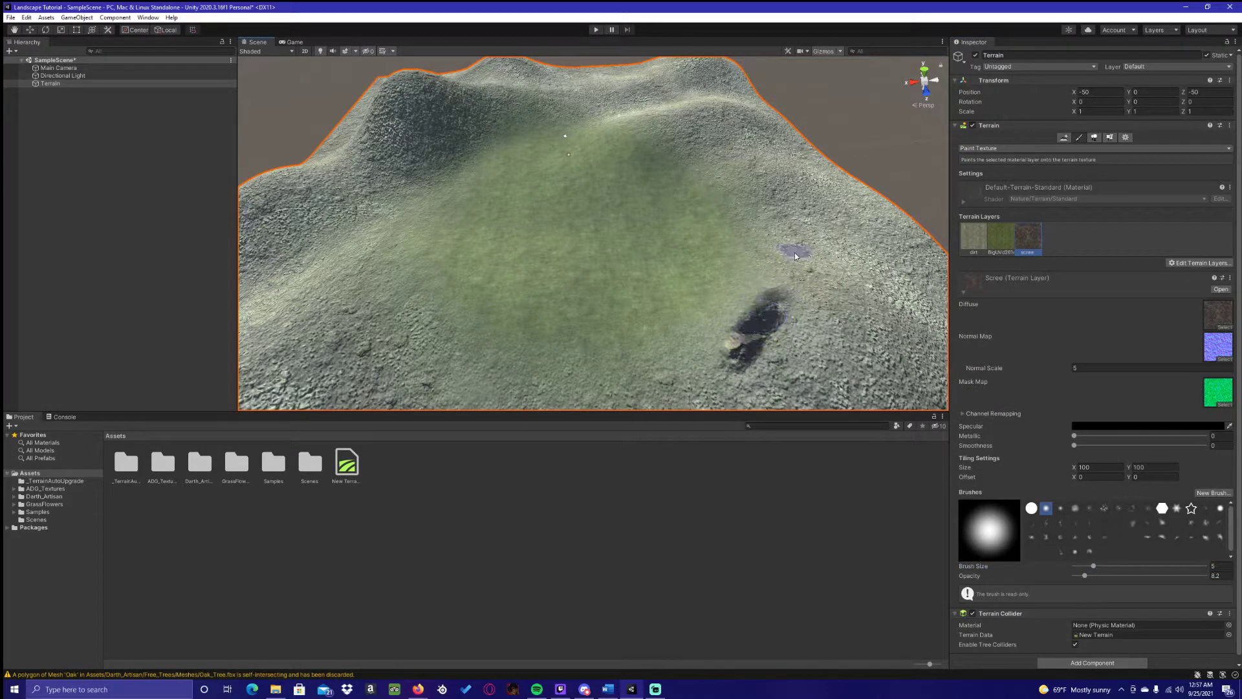
{"action": "key", "text": "ctrl+z"}
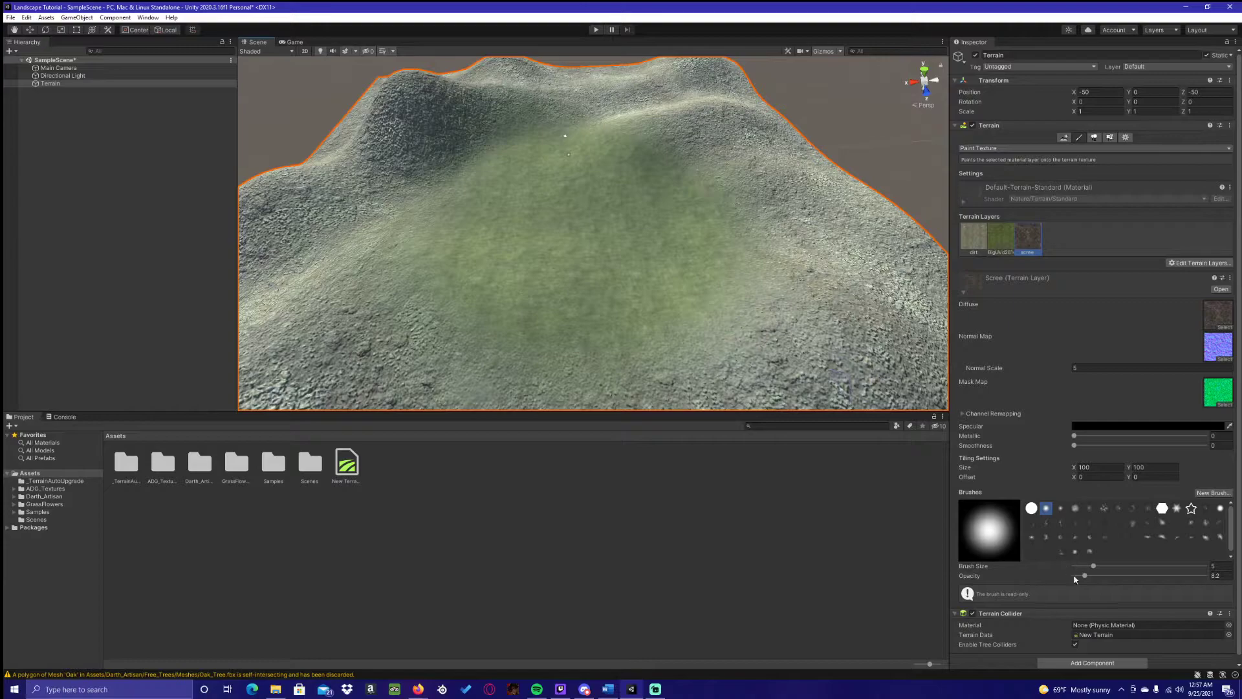
{"action": "mouse_move", "coordinate": [729, 336]}
{"action": "left_mouse_down"}
{"action": "mouse_move", "coordinate": [780, 326]}
{"action": "mouse_move", "coordinate": [784, 232]}
{"action": "left_mouse_up"}
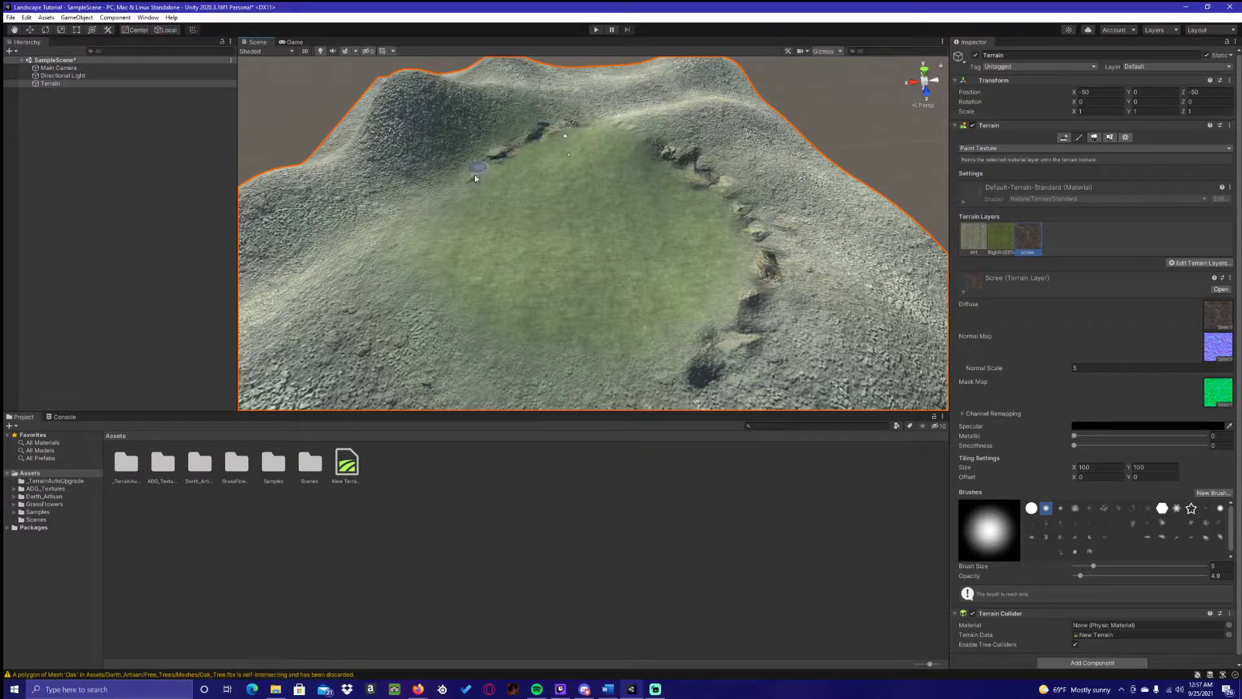
{"action": "mouse_move", "coordinate": [471, 288]}
{"action": "left_mouse_down"}
{"action": "mouse_move", "coordinate": [501, 349]}
{"action": "mouse_move", "coordinate": [615, 379]}
{"action": "mouse_move", "coordinate": [707, 369]}
{"action": "mouse_move", "coordinate": [766, 308]}
{"action": "left_mouse_up"}
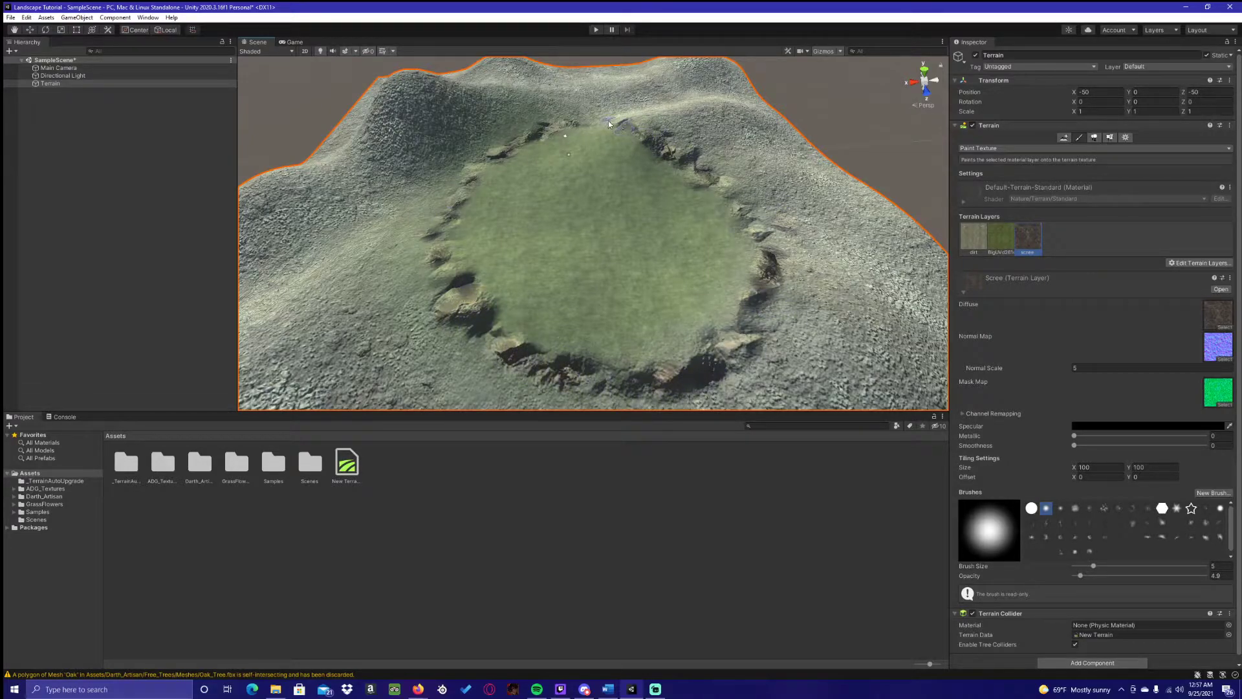
{"action": "left_click_drag", "start_coordinate": [614, 136], "coordinate": [754, 235], "text": "alt"}
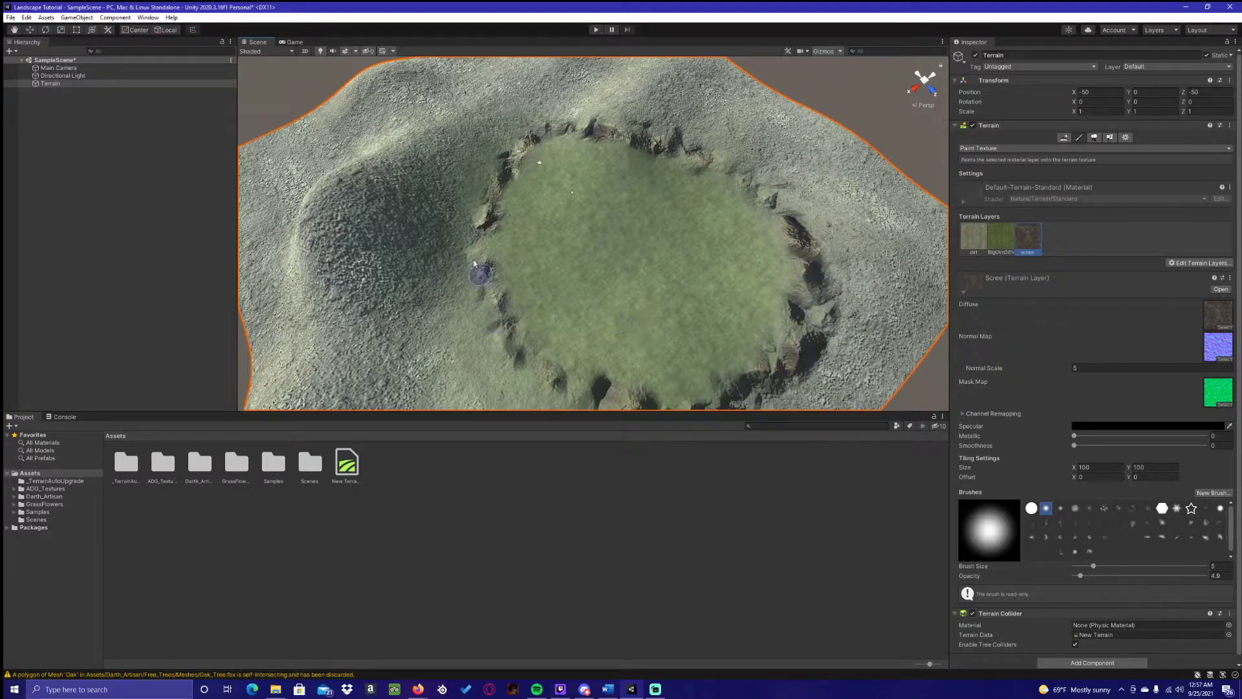
{"action": "left_click_drag", "start_coordinate": [536, 333], "coordinate": [577, 244], "text": "alt"}
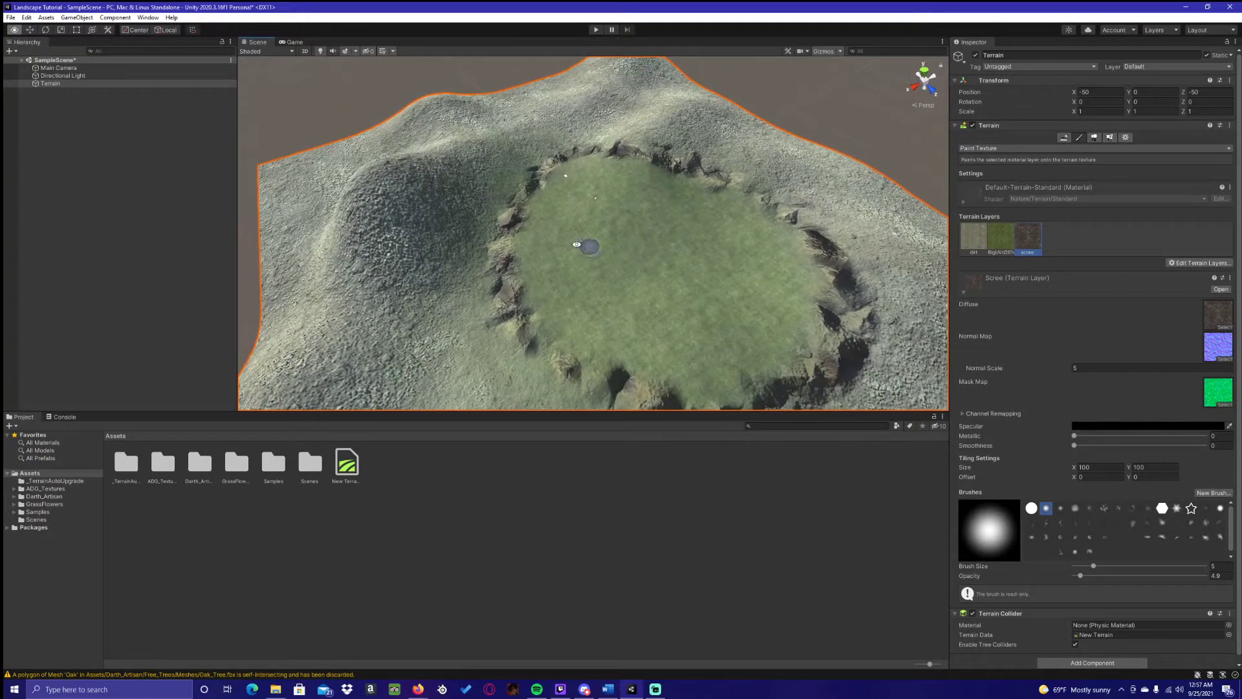
Add a 3D capsule object to the scene.
{"action": "left_click", "coordinate": [65, 19]}
{"action": "mouse_move", "coordinate": [141, 63]}
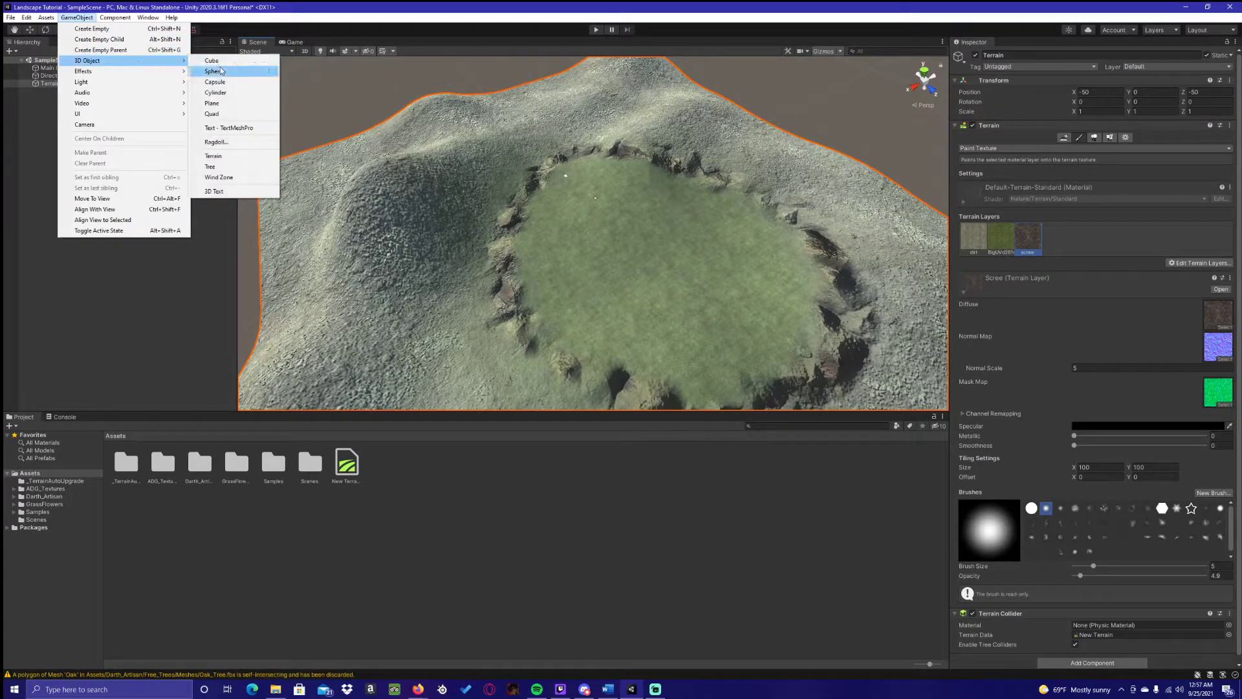
{"action": "left_click", "coordinate": [226, 88]}
{"action": "key", "text": "f"}
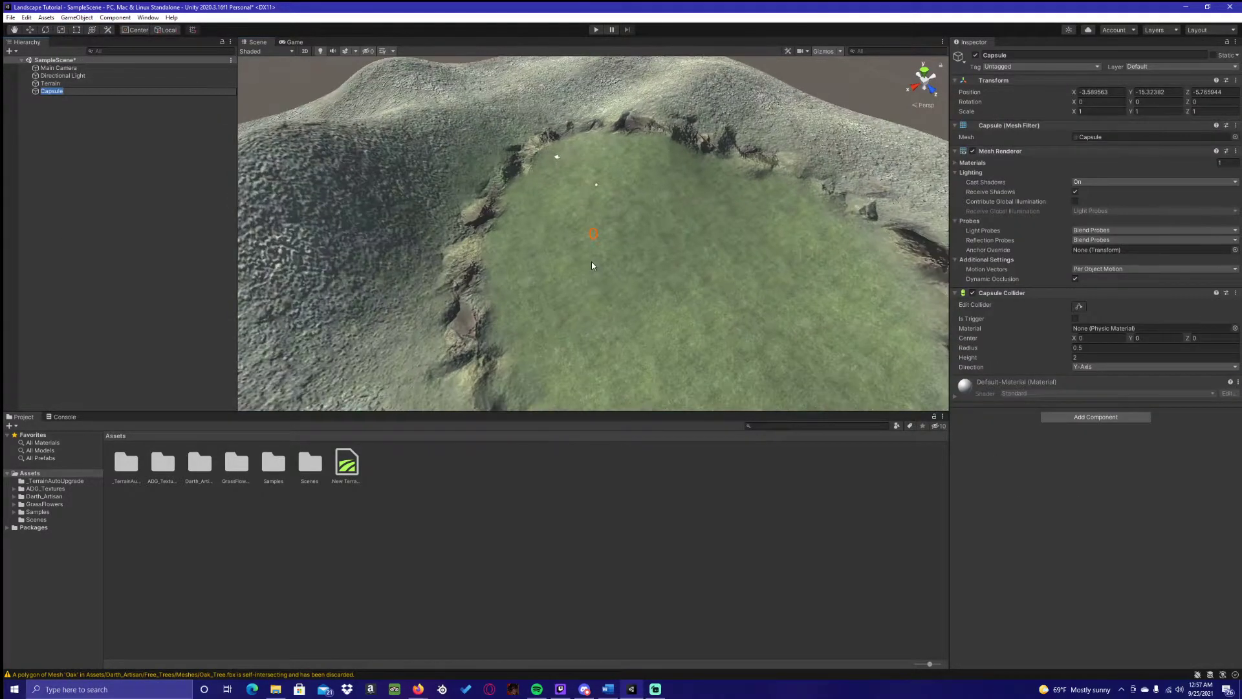
Stretch the capsule to a Y scale of 2 and raise it to about Y 3.65 so it stands on the grass.
{"action": "key", "text": "w"}
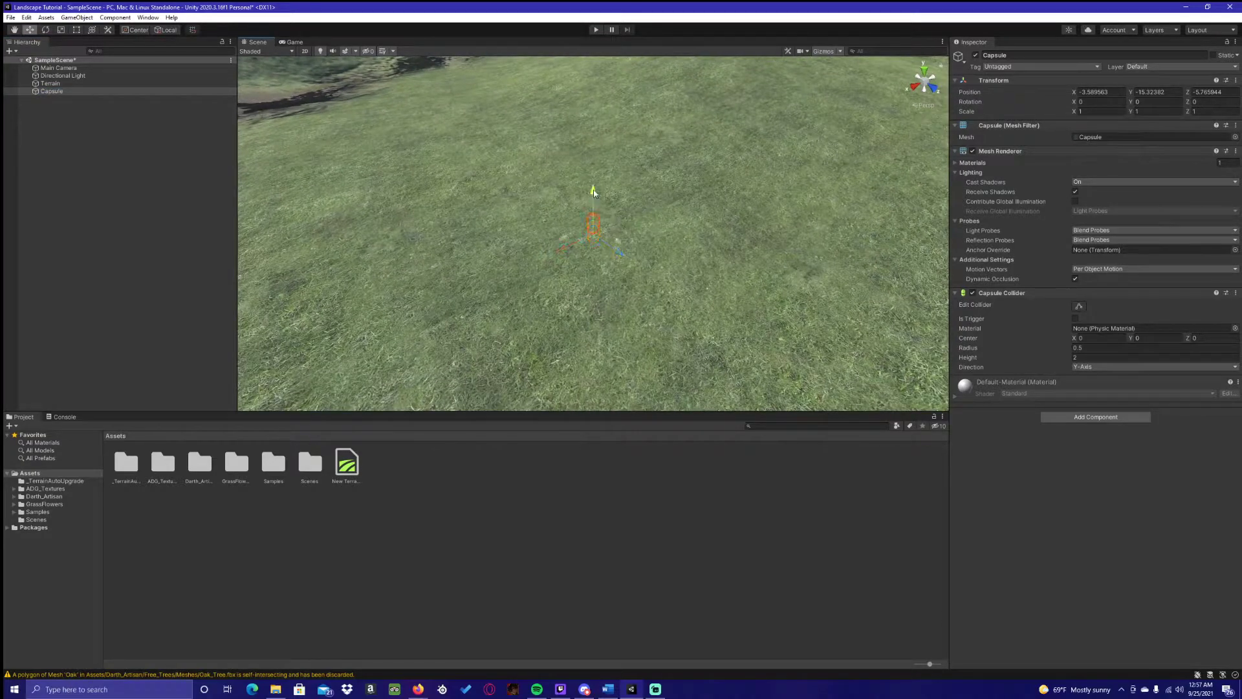
{"action": "left_click_drag", "start_coordinate": [673, 143], "coordinate": [633, 262], "text": "alt"}
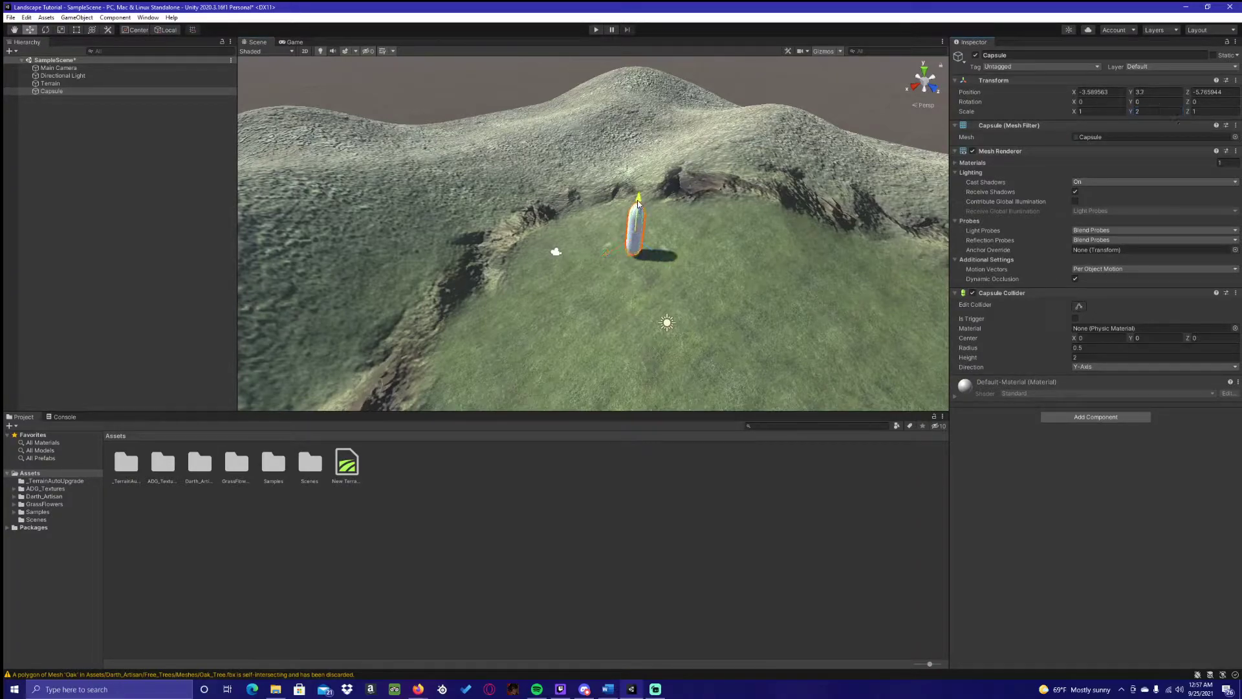
{"action": "left_click_drag", "start_coordinate": [639, 200], "coordinate": [640, 204]}
{"action": "left_click_drag", "start_coordinate": [712, 279], "coordinate": [553, 251], "text": "alt"}
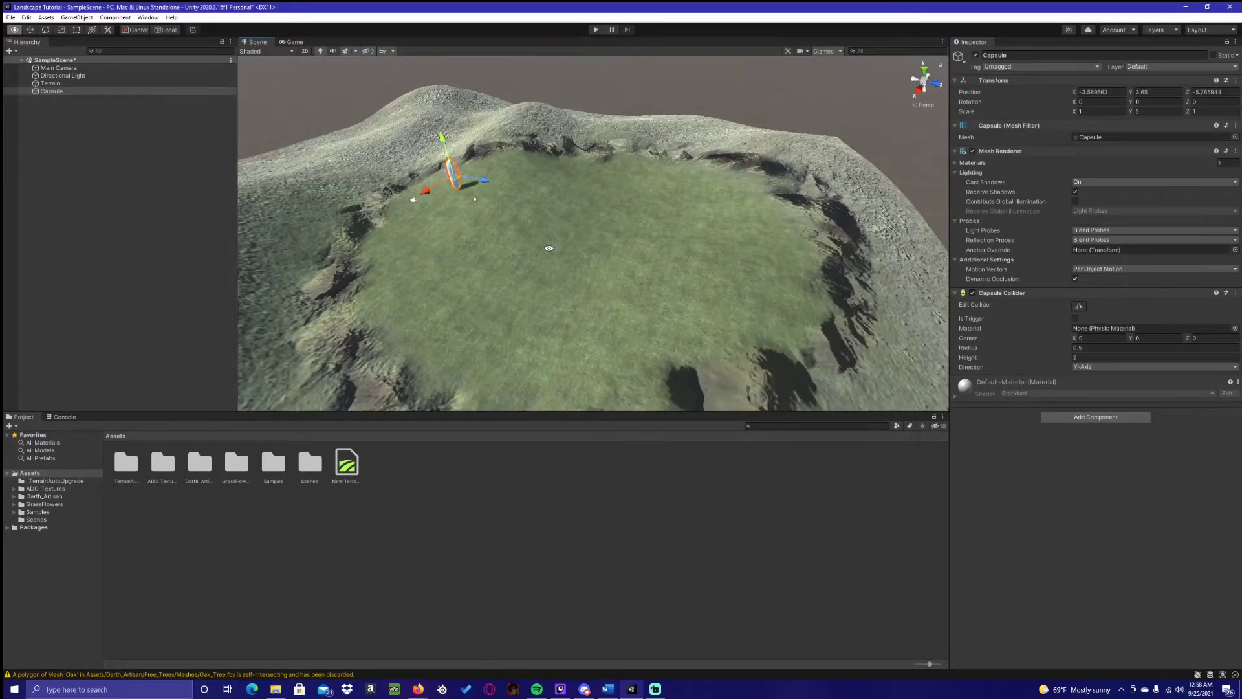
{"action": "left_click_drag", "start_coordinate": [694, 180], "coordinate": [665, 231], "text": "alt"}
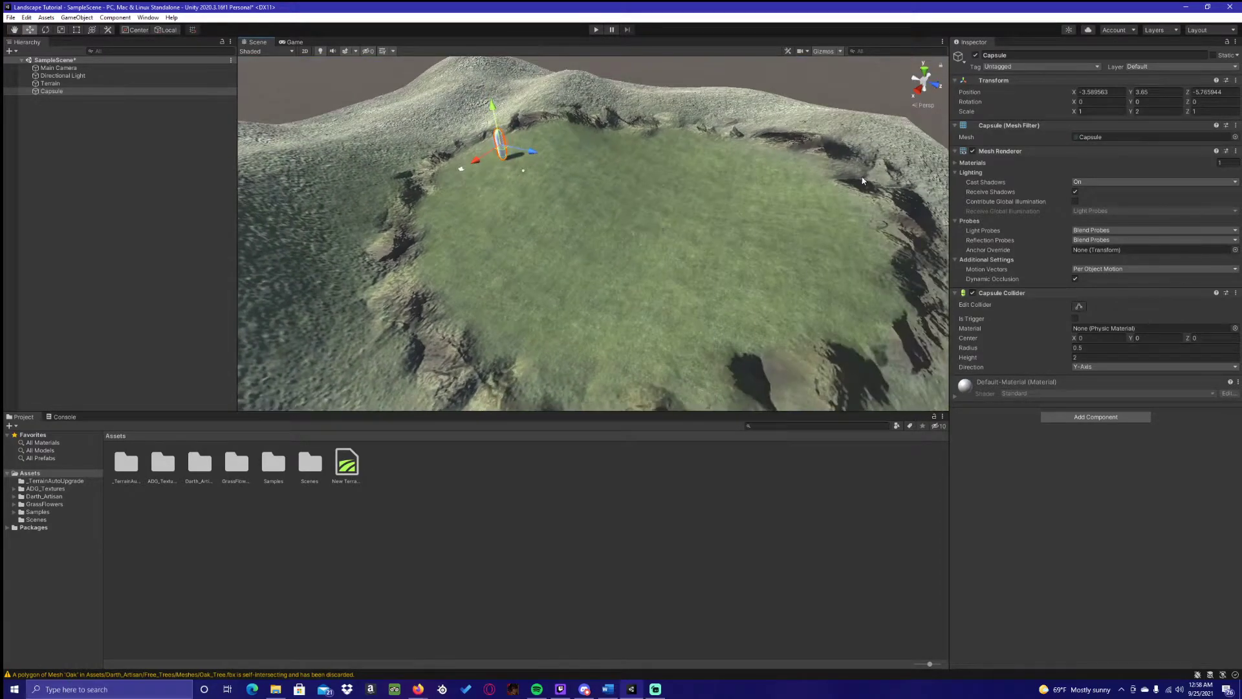
Set the normal scale of the terrain's scree layer to 2.5 and inspect the rocky ring around the grass.
{"action": "left_click", "coordinate": [884, 193]}
{"action": "left_click", "coordinate": [1084, 138]}
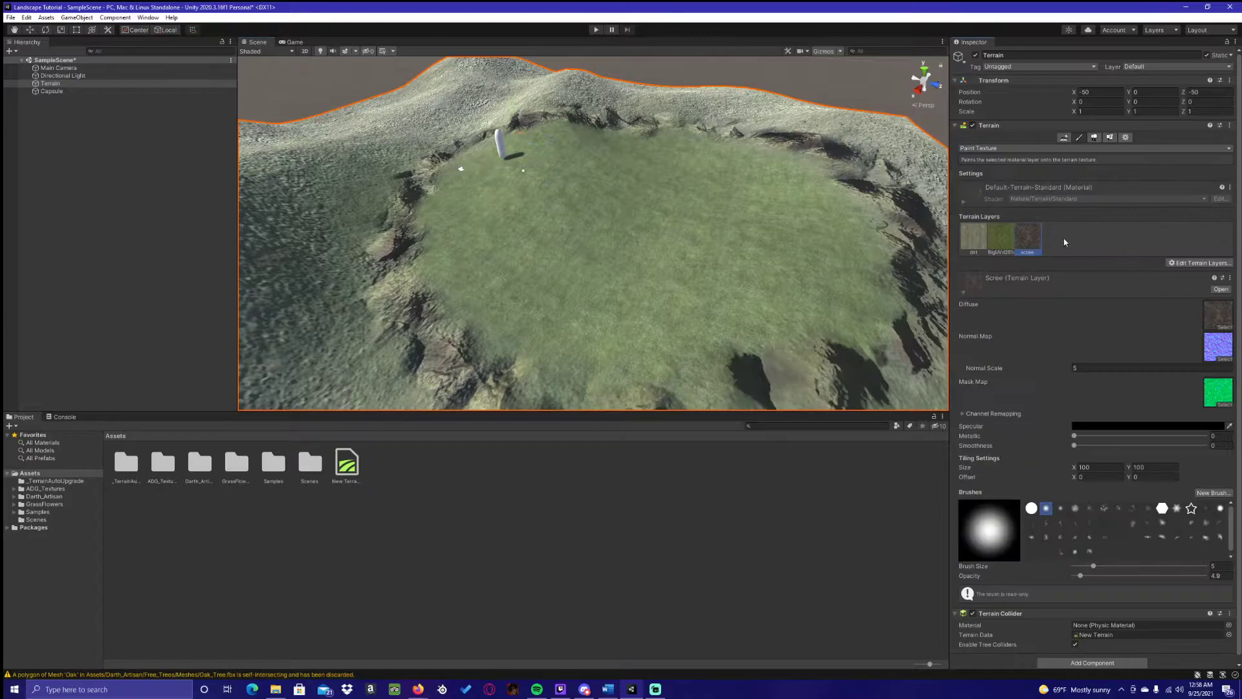
{"action": "left_click", "coordinate": [1084, 367]}
{"action": "type", "text": "1"}
{"action": "mouse_move", "coordinate": [1084, 369]}
{"action": "left_mouse_down"}
{"action": "mouse_move", "coordinate": [1031, 370]}
{"action": "mouse_move", "coordinate": [1066, 372]}
{"action": "left_mouse_up"}
{"action": "type", "text": ".5"}
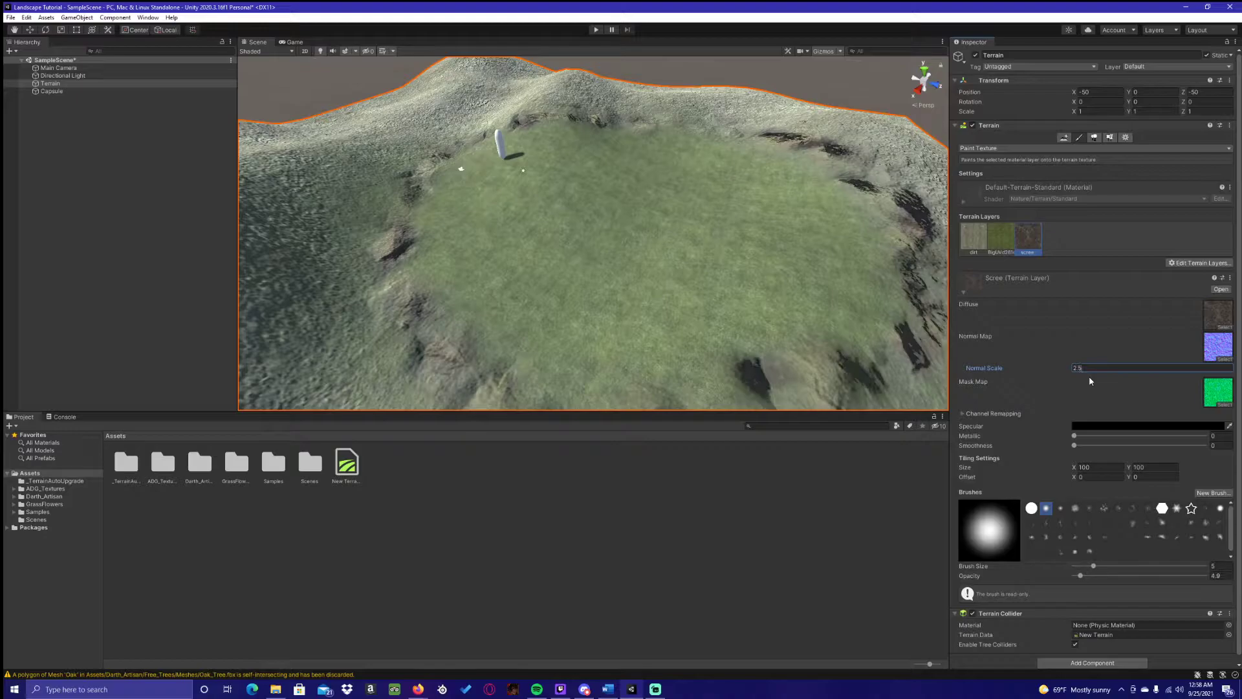
{"action": "left_click_drag", "start_coordinate": [778, 318], "coordinate": [541, 360], "text": "alt"}
{"action": "scroll", "coordinate": [594, 255], "scroll_direction": "down", "scroll_amount": 10, "text": "alt"}
{"action": "mouse_move", "coordinate": [608, 233]}
{"action": "left_mouse_down", "text": "alt"}
{"action": "mouse_move", "coordinate": [558, 126]}
{"action": "mouse_move", "coordinate": [369, 266]}
{"action": "mouse_move", "coordinate": [589, 238]}
{"action": "left_mouse_up", "text": "alt"}
{"action": "scroll", "coordinate": [591, 277], "scroll_direction": "up", "scroll_amount": 8, "text": "alt"}
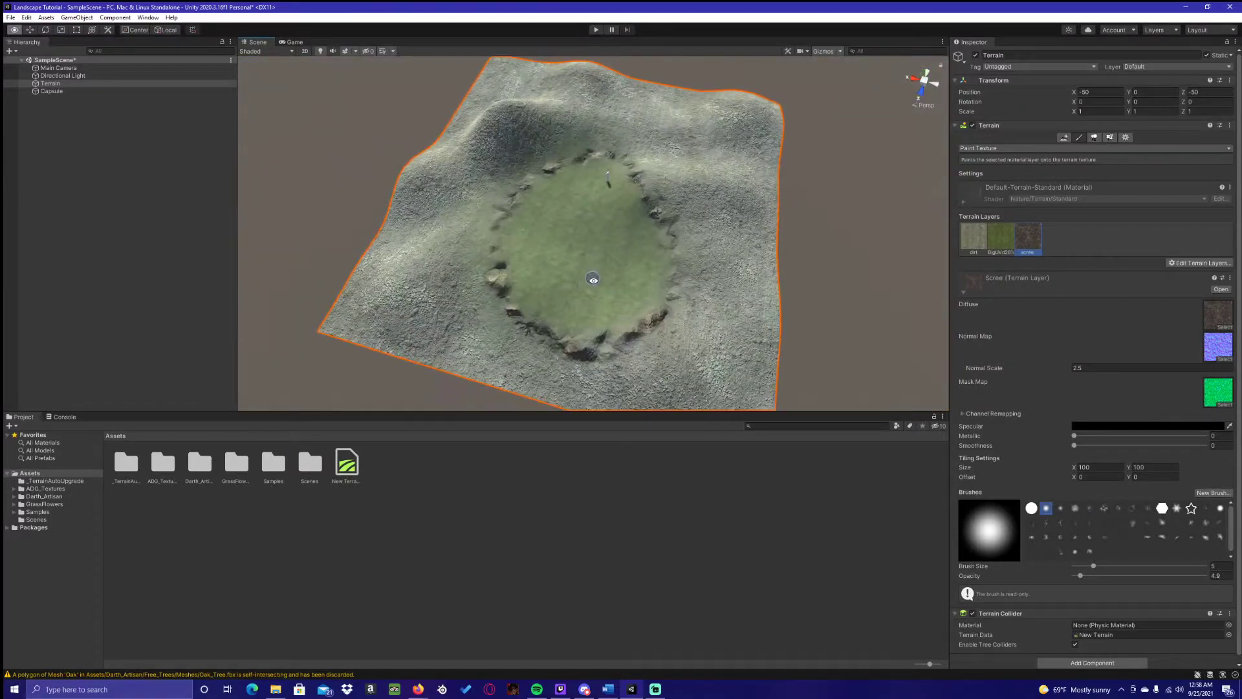
{"action": "middle_click_drag", "start_coordinate": [619, 289], "coordinate": [592, 189], "text": "alt"}
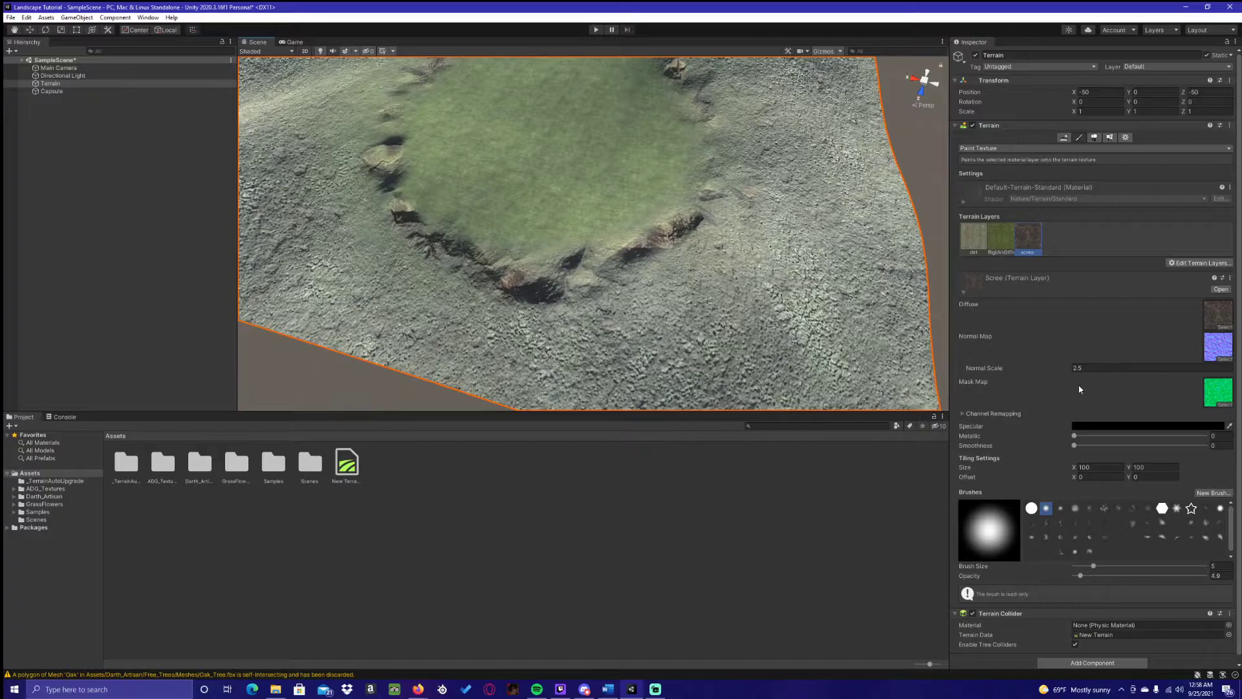
{"action": "left_click_drag", "start_coordinate": [582, 236], "coordinate": [682, 243], "text": "alt"}
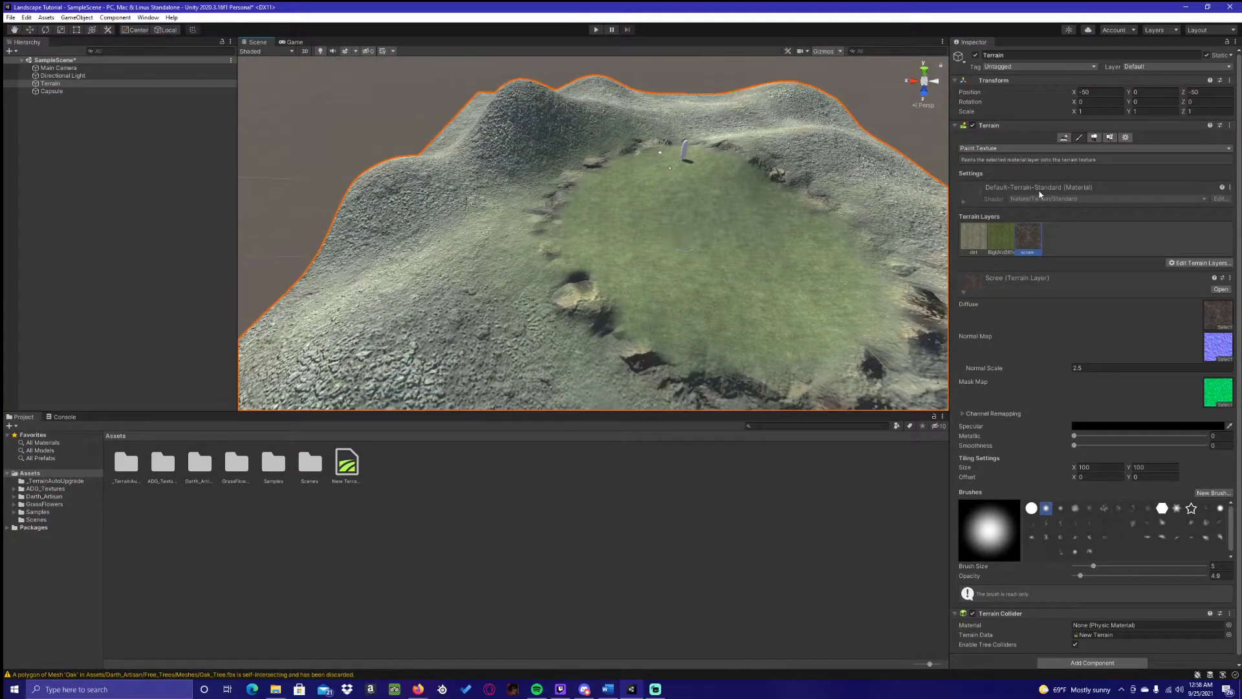
Add the Fir_Tree prefab to the terrain's paintable trees.
{"action": "left_click", "coordinate": [1095, 138]}
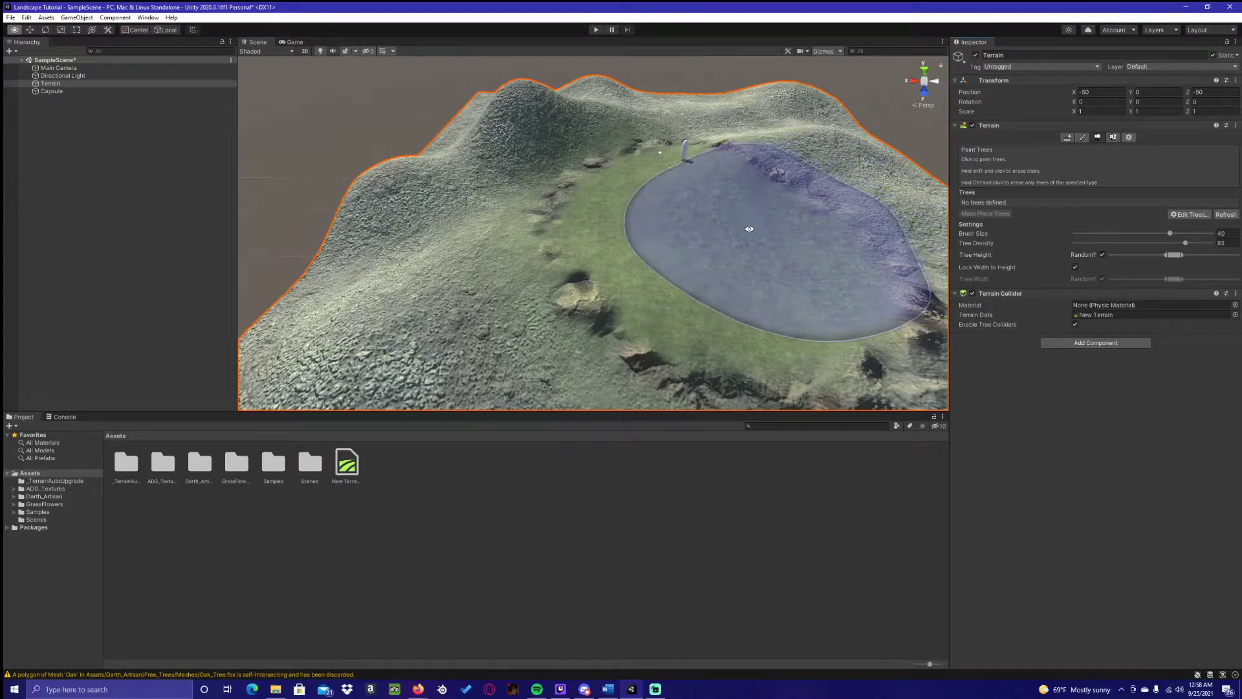
{"action": "middle_click_drag", "start_coordinate": [753, 224], "coordinate": [682, 233]}
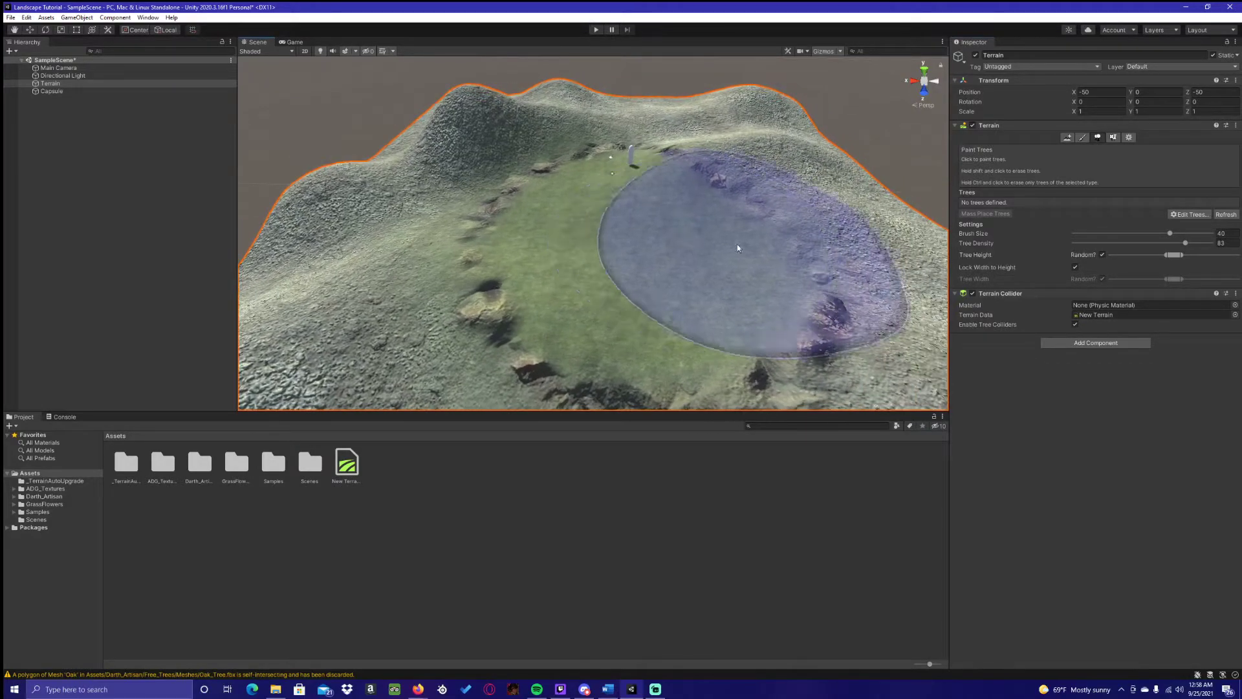
{"action": "left_click", "coordinate": [1188, 217]}
{"action": "left_click", "coordinate": [1191, 224]}
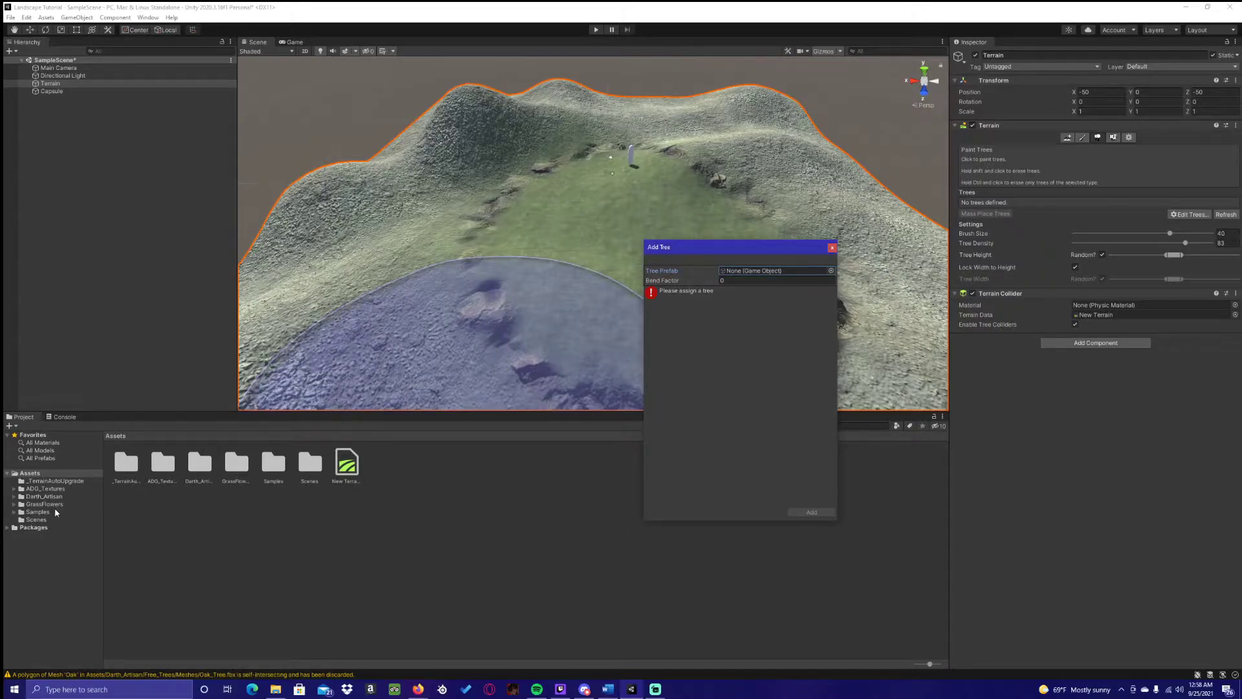
{"action": "left_click", "coordinate": [831, 270]}
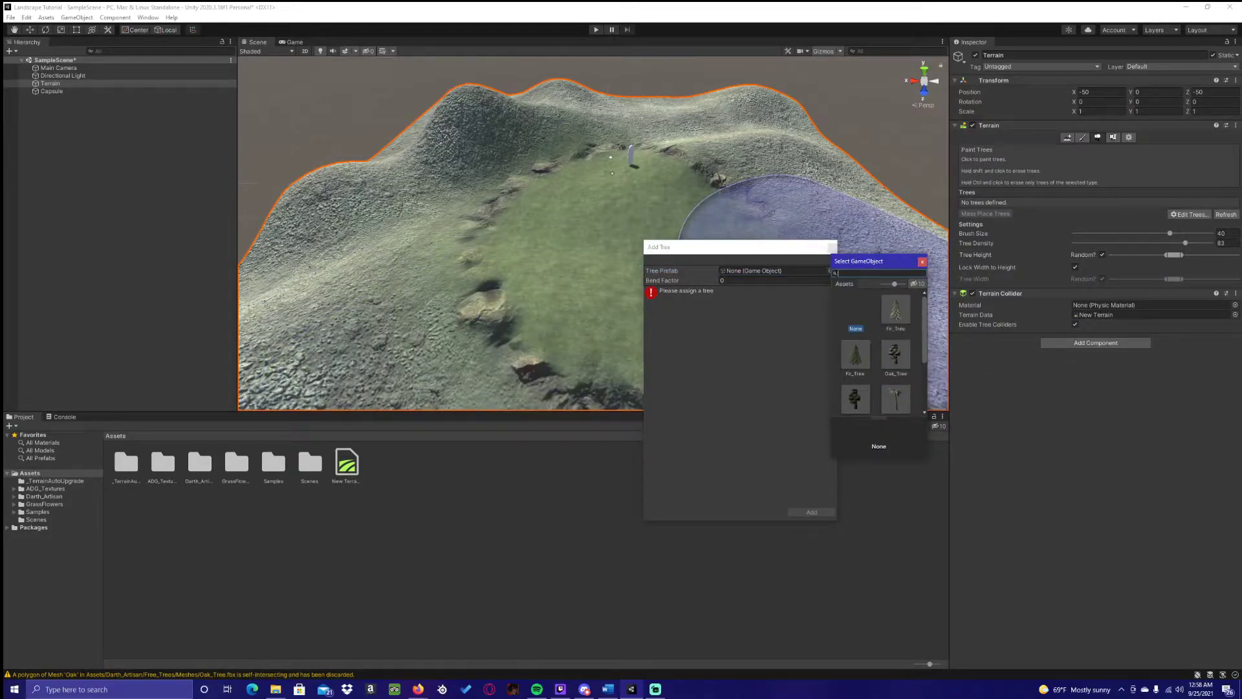
{"action": "left_click", "coordinate": [854, 356]}
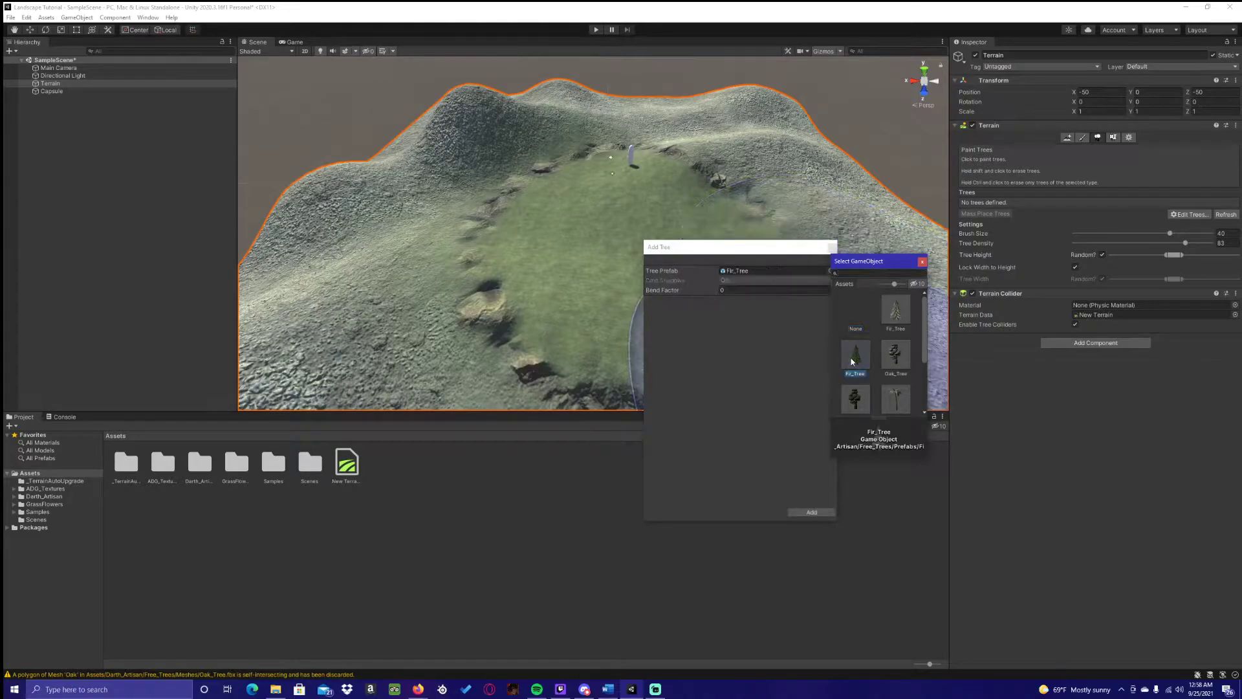
{"action": "double_click", "coordinate": [854, 357]}
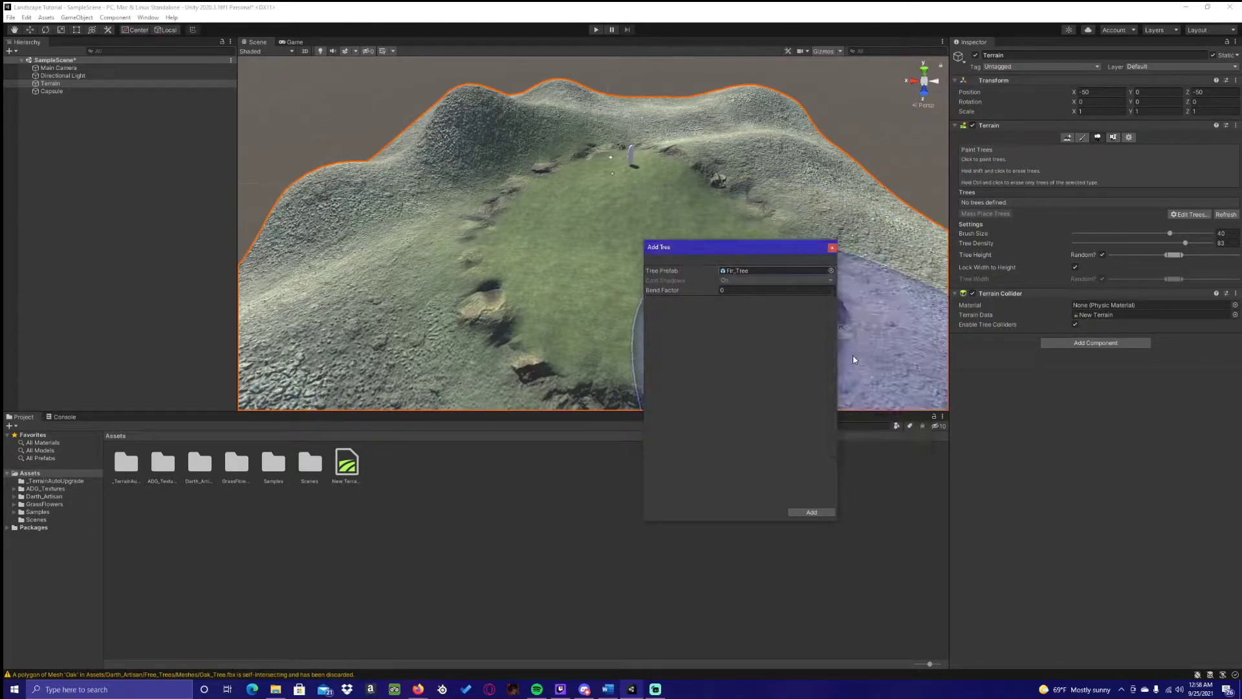
{"action": "left_click", "coordinate": [808, 513]}
Reduce the tree brush size to 7.2 and the tree density to 34, undoing the test strokes of fir trees.
{"action": "left_click_drag", "start_coordinate": [595, 234], "coordinate": [739, 278]}
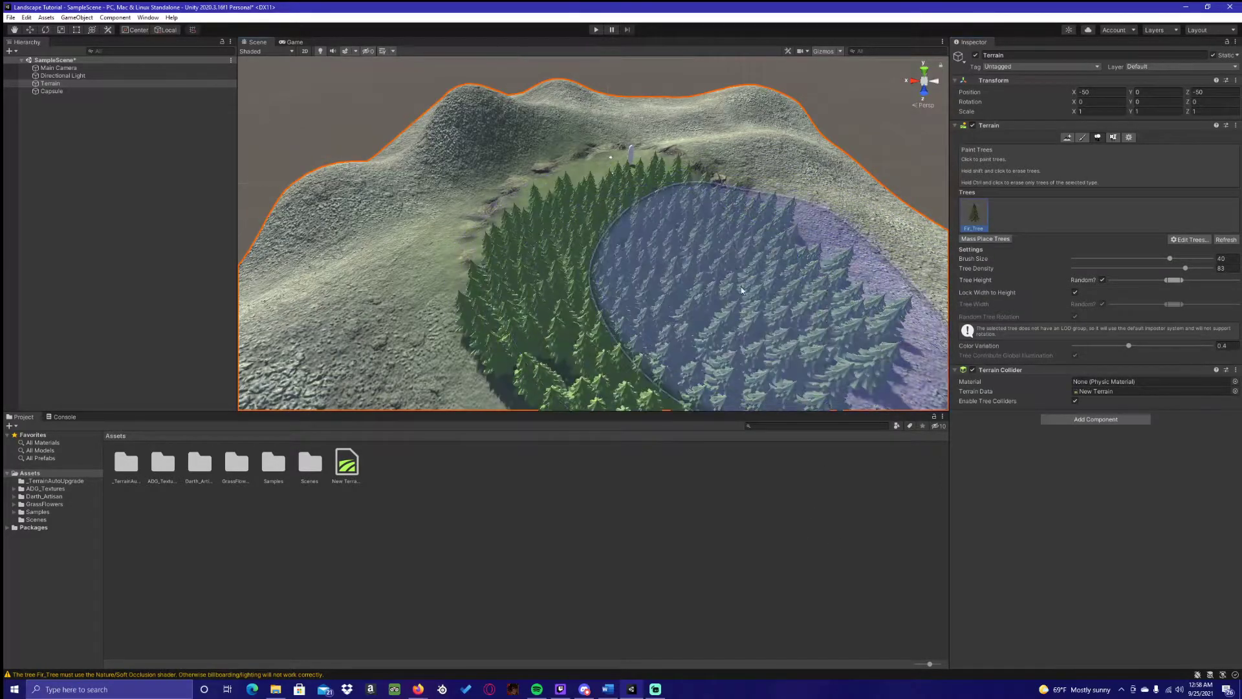
{"action": "key", "text": "ctrl+z"}
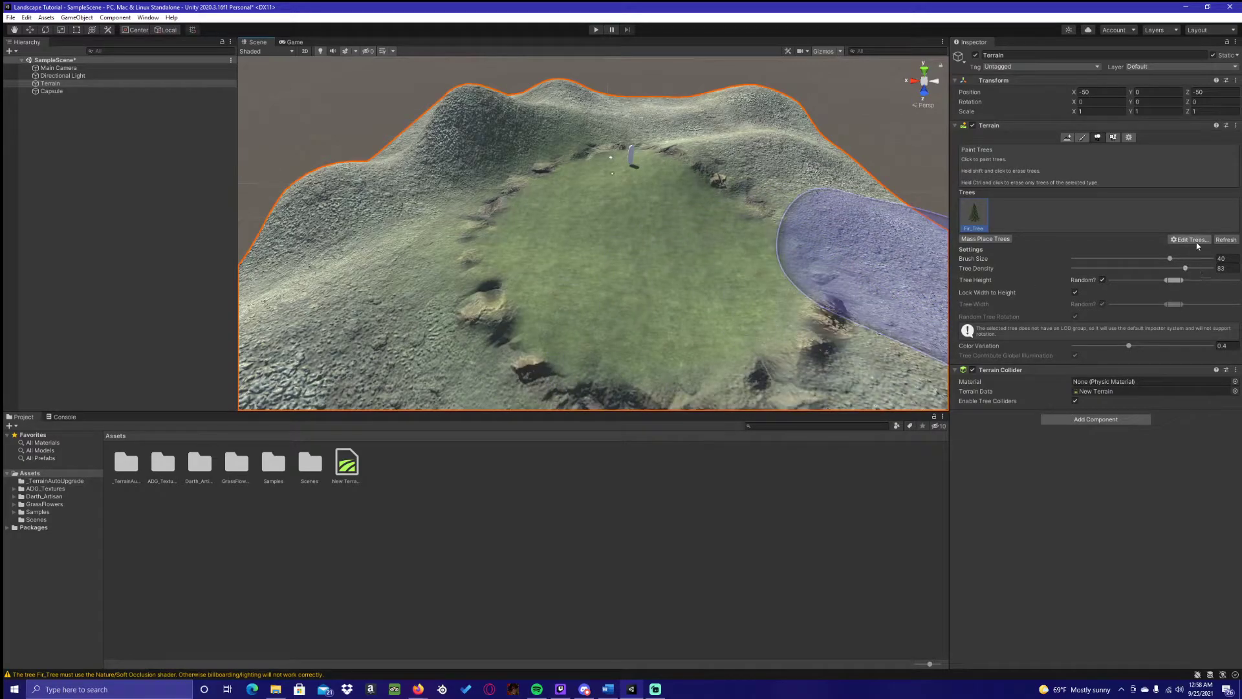
{"action": "left_click_drag", "start_coordinate": [1170, 258], "coordinate": [1131, 260]}
{"action": "mouse_move", "coordinate": [635, 248]}
{"action": "left_mouse_down"}
{"action": "mouse_move", "coordinate": [674, 280]}
{"action": "mouse_move", "coordinate": [736, 285]}
{"action": "left_mouse_up"}
{"action": "key", "text": "ctrl+z"}
{"action": "left_click_drag", "start_coordinate": [1140, 268], "coordinate": [1111, 269]}
{"action": "mouse_move", "coordinate": [727, 236]}
{"action": "left_mouse_down"}
{"action": "mouse_move", "coordinate": [554, 271]}
{"action": "mouse_move", "coordinate": [742, 314]}
{"action": "mouse_move", "coordinate": [679, 319]}
{"action": "mouse_move", "coordinate": [674, 256]}
{"action": "mouse_move", "coordinate": [758, 262]}
{"action": "left_mouse_up"}
{"action": "scroll", "coordinate": [678, 257], "scroll_direction": "up", "scroll_amount": 5}
{"action": "key", "text": "ctrl+z"}
{"action": "key", "text": "ctrl+z"}
{"action": "key", "text": "ctrl+z"}
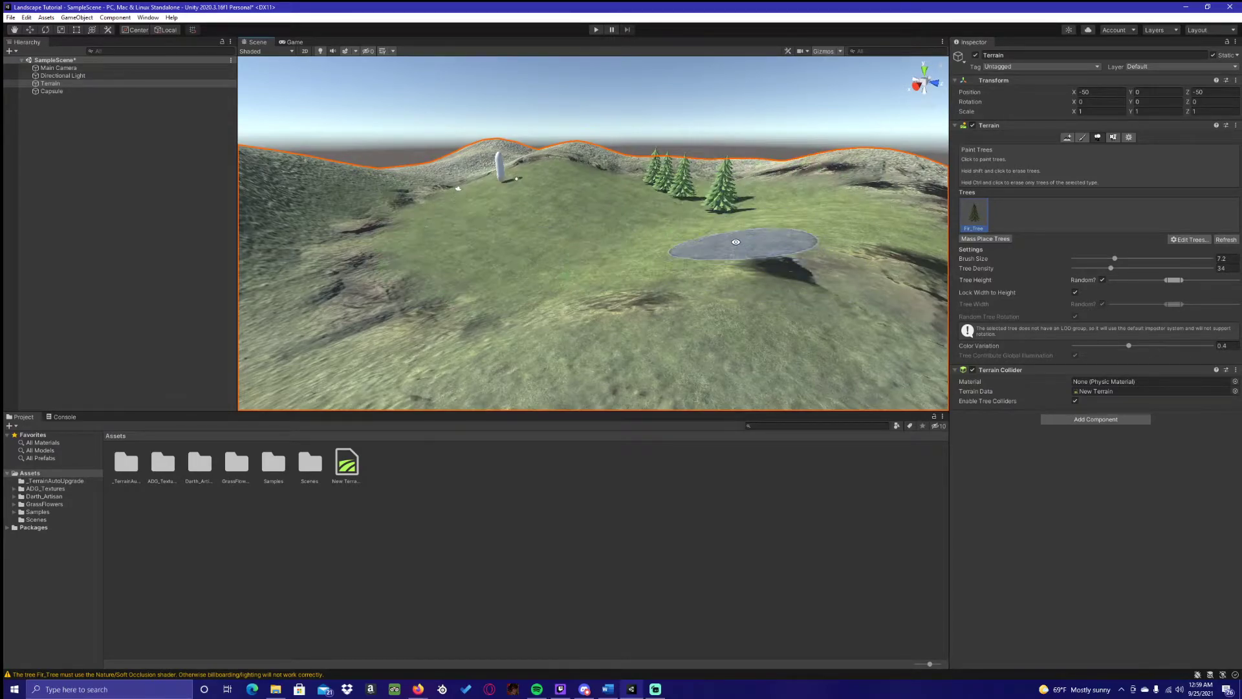
Paint fir trees around the edge of the grassy valley with brush size 7.2 and tree density 34.
{"action": "left_click_drag", "start_coordinate": [683, 231], "coordinate": [594, 347], "text": "alt"}
{"action": "left_click_drag", "start_coordinate": [414, 217], "coordinate": [495, 308]}
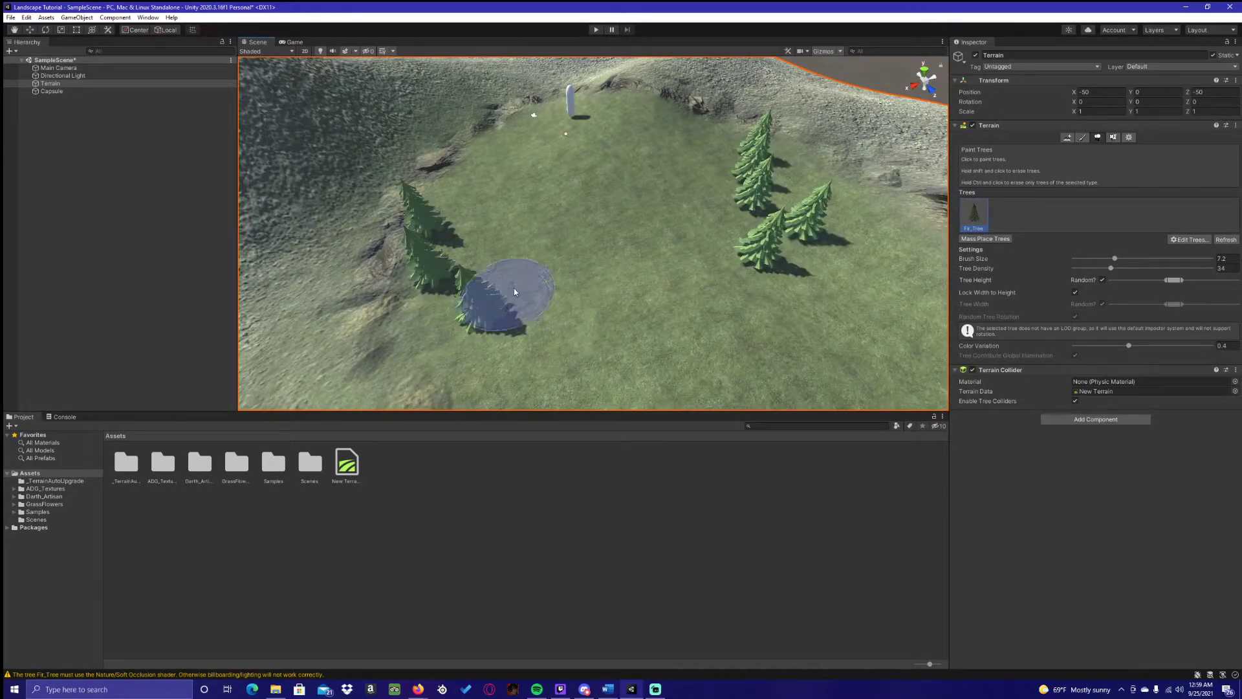
{"action": "left_click", "coordinate": [485, 176]}
{"action": "left_click_drag", "start_coordinate": [699, 116], "coordinate": [738, 133]}
{"action": "left_click_drag", "start_coordinate": [864, 194], "coordinate": [896, 272]}
{"action": "mouse_move", "coordinate": [550, 362]}
{"action": "left_mouse_down", "text": "alt"}
{"action": "mouse_move", "coordinate": [530, 298]}
{"action": "mouse_move", "coordinate": [638, 374]}
{"action": "mouse_move", "coordinate": [906, 335]}
{"action": "mouse_move", "coordinate": [756, 355]}
{"action": "mouse_move", "coordinate": [643, 312]}
{"action": "mouse_move", "coordinate": [698, 327]}
{"action": "mouse_move", "coordinate": [751, 273]}
{"action": "mouse_move", "coordinate": [596, 168]}
{"action": "mouse_move", "coordinate": [660, 183]}
{"action": "left_mouse_up", "text": "alt"}
{"action": "left_click_drag", "start_coordinate": [724, 222], "coordinate": [744, 244], "text": "alt"}
{"action": "mouse_move", "coordinate": [729, 319]}
{"action": "left_mouse_down", "text": "alt"}
{"action": "mouse_move", "coordinate": [657, 289]}
{"action": "mouse_move", "coordinate": [607, 300]}
{"action": "mouse_move", "coordinate": [654, 284]}
{"action": "left_mouse_up", "text": "alt"}
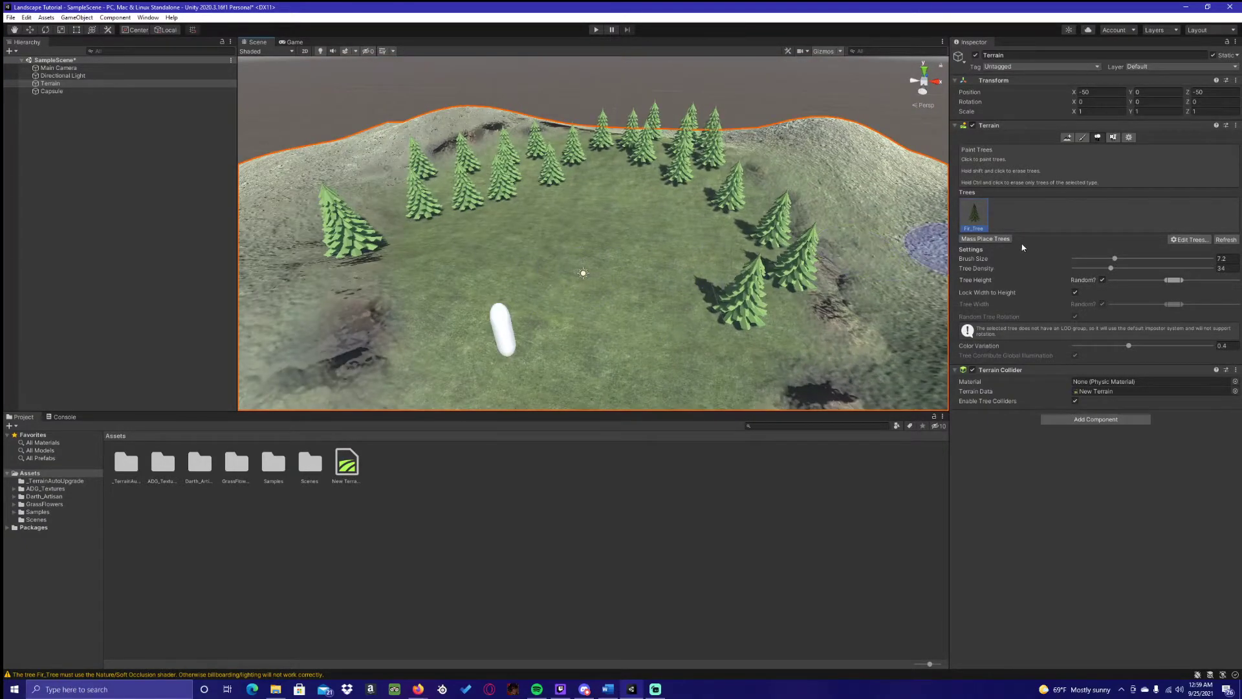
Add the Palm_Tree prefab as a second paintable tree.
{"action": "left_click", "coordinate": [1190, 240]}
{"action": "left_click", "coordinate": [1194, 241]}
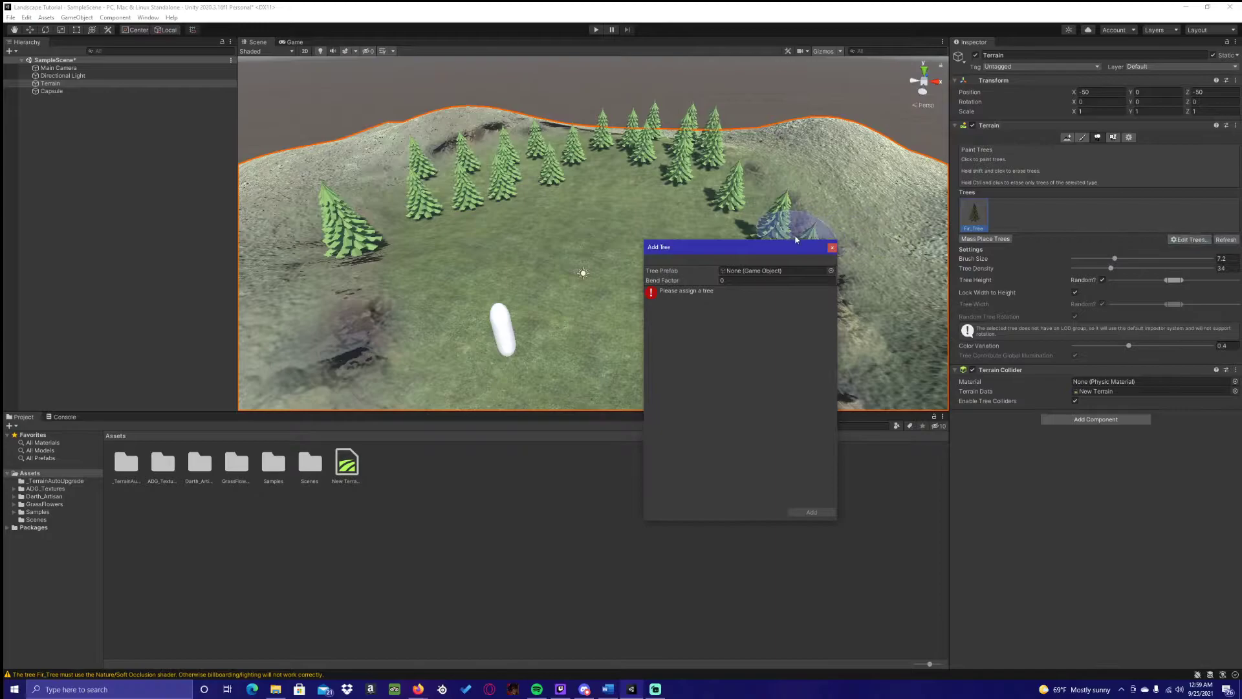
{"action": "left_click", "coordinate": [830, 271]}
{"action": "scroll", "coordinate": [892, 350], "scroll_direction": "down", "scroll_amount": 1}
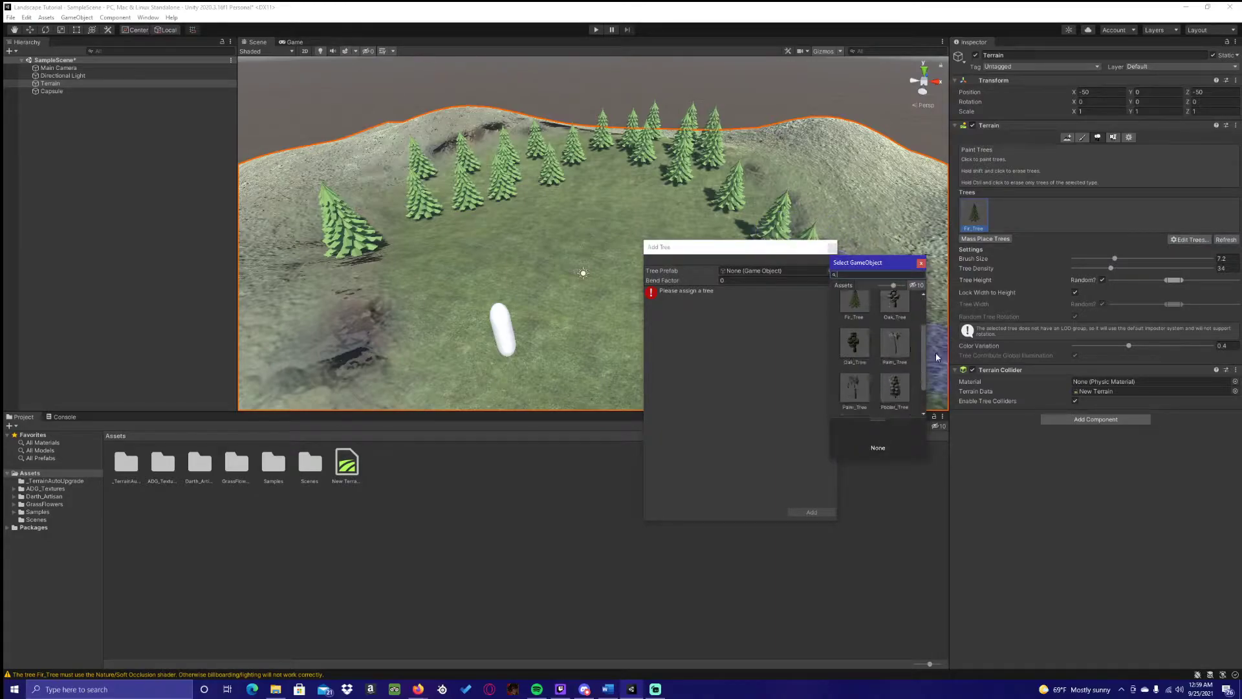
{"action": "double_click", "coordinate": [859, 387]}
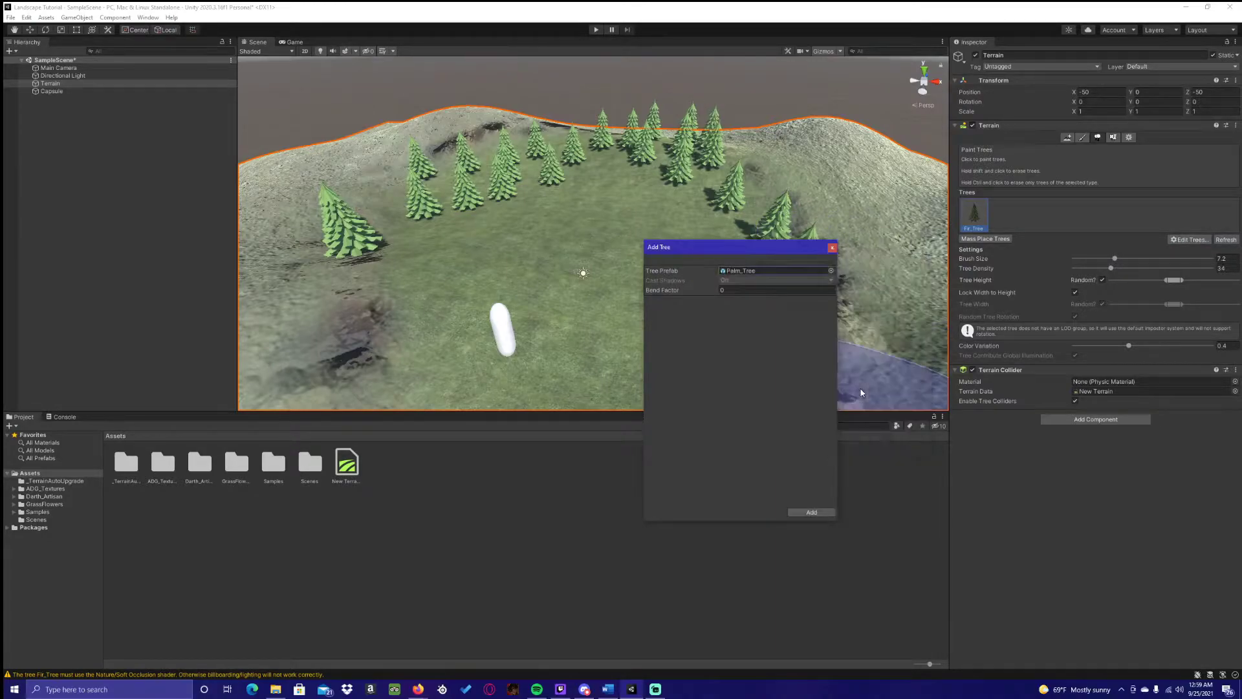
{"action": "left_click", "coordinate": [809, 513]}
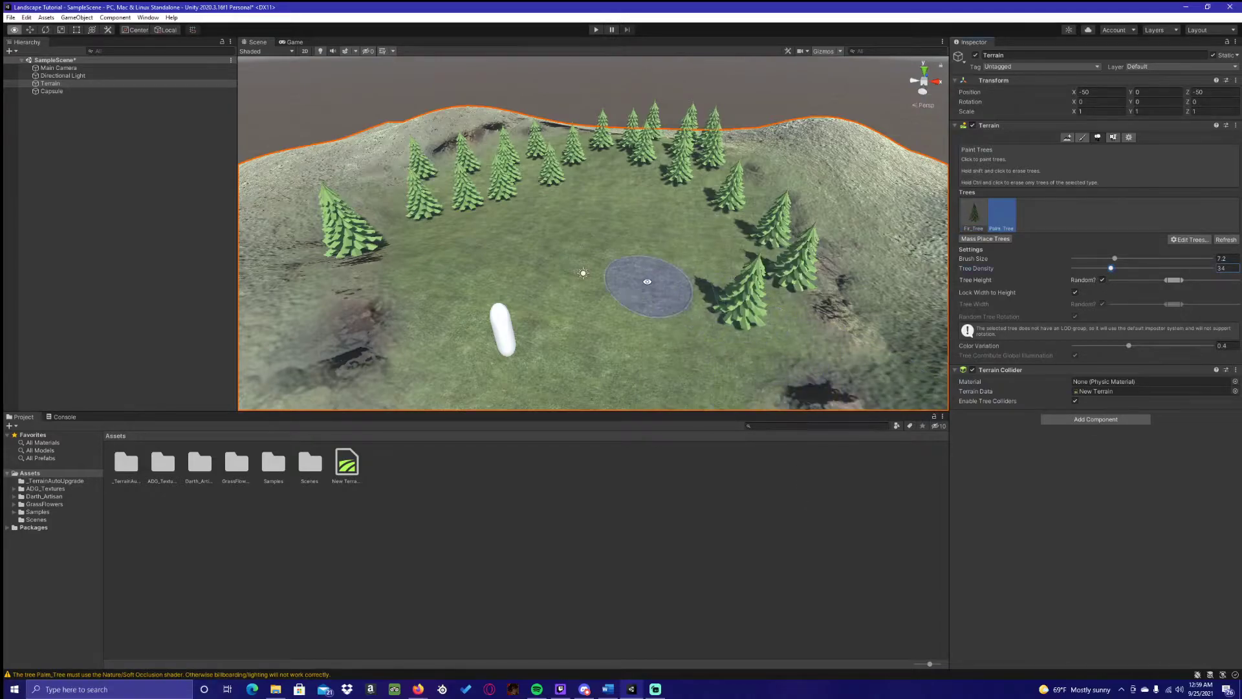
Paint palm trees among the firs around the edge of the grass.
{"action": "left_click_drag", "start_coordinate": [646, 286], "coordinate": [569, 286], "text": "alt"}
{"action": "left_click", "coordinate": [408, 266]}
{"action": "mouse_move", "coordinate": [408, 266]}
{"action": "left_mouse_down"}
{"action": "mouse_move", "coordinate": [583, 188]}
{"action": "mouse_move", "coordinate": [678, 169]}
{"action": "left_mouse_up"}
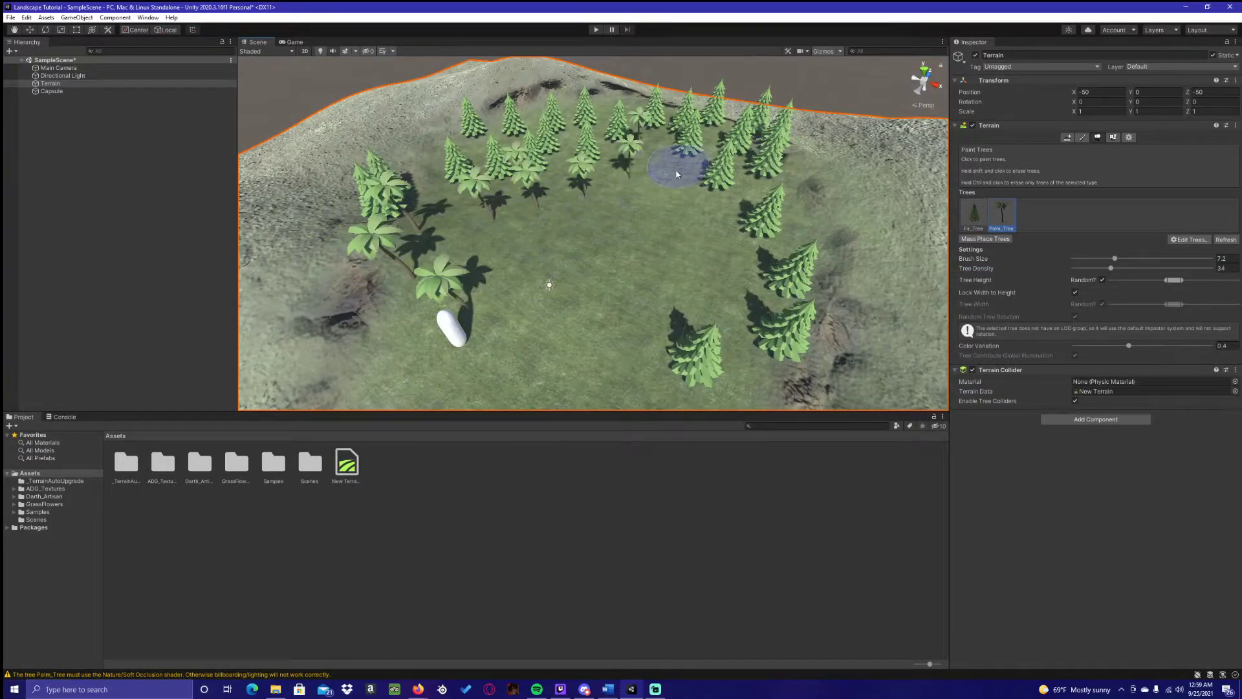
{"action": "mouse_move", "coordinate": [504, 123]}
{"action": "left_mouse_down"}
{"action": "mouse_move", "coordinate": [817, 130]}
{"action": "mouse_move", "coordinate": [771, 256]}
{"action": "mouse_move", "coordinate": [801, 193]}
{"action": "left_mouse_up"}
{"action": "mouse_move", "coordinate": [802, 252]}
{"action": "left_mouse_down", "text": "alt"}
{"action": "mouse_move", "coordinate": [778, 223]}
{"action": "mouse_move", "coordinate": [647, 149]}
{"action": "mouse_move", "coordinate": [752, 338]}
{"action": "mouse_move", "coordinate": [712, 307]}
{"action": "mouse_move", "coordinate": [763, 256]}
{"action": "mouse_move", "coordinate": [814, 238]}
{"action": "mouse_move", "coordinate": [806, 190]}
{"action": "left_mouse_up", "text": "alt"}
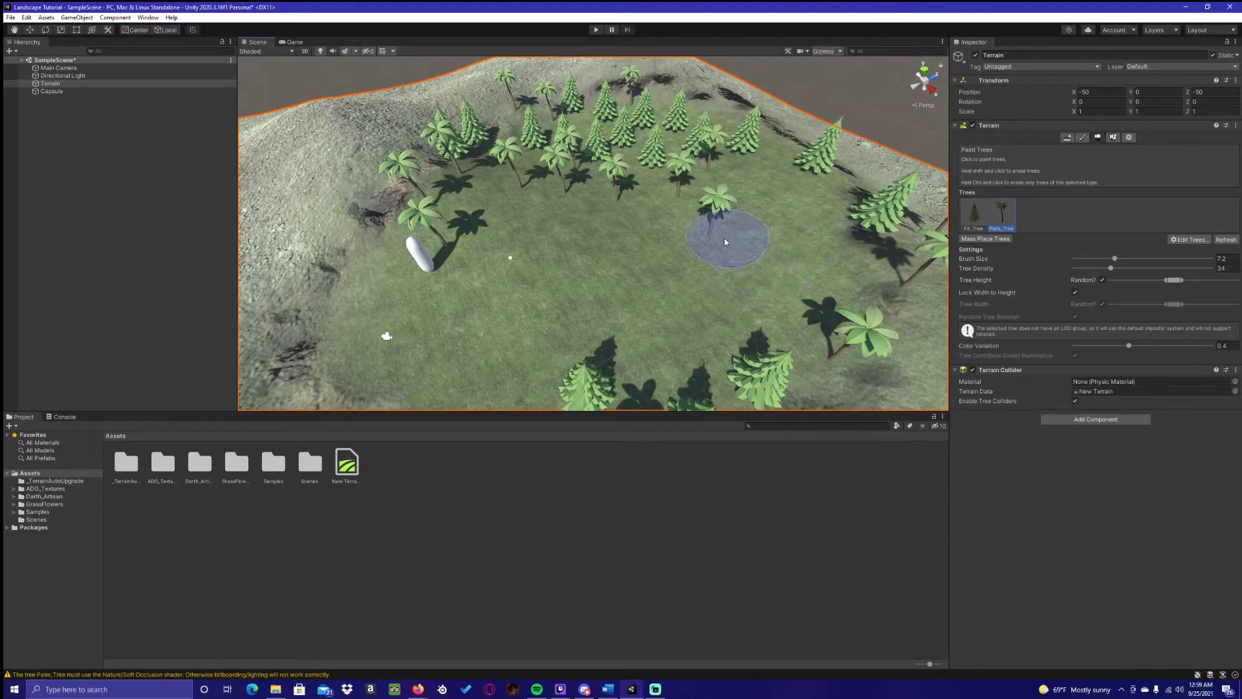
Erase some of the palm trees along the edge of the grass.
{"action": "mouse_move", "coordinate": [729, 207]}
{"action": "left_mouse_down", "text": "shift"}
{"action": "mouse_move", "coordinate": [580, 112]}
{"action": "mouse_move", "coordinate": [628, 119]}
{"action": "left_mouse_up", "text": "shift"}
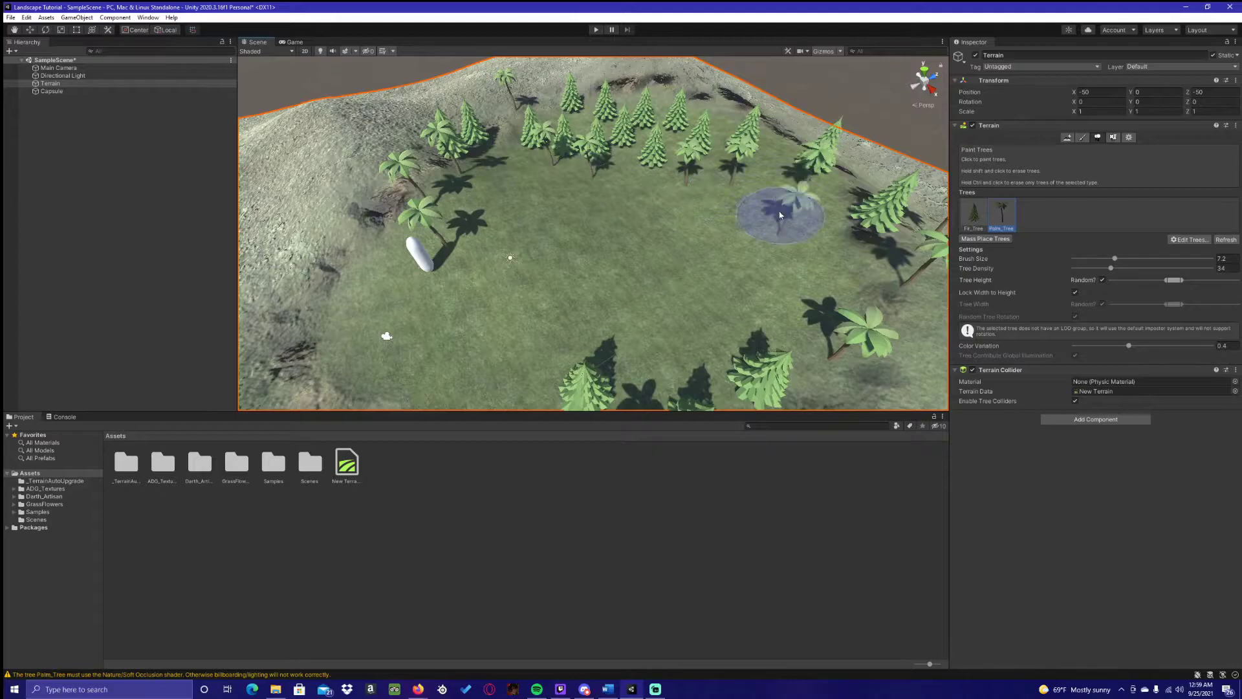
{"action": "mouse_move", "coordinate": [644, 158]}
{"action": "left_mouse_down", "text": "alt"}
{"action": "mouse_move", "coordinate": [750, 217]}
{"action": "mouse_move", "coordinate": [485, 189]}
{"action": "mouse_move", "coordinate": [408, 278]}
{"action": "mouse_move", "coordinate": [563, 271]}
{"action": "mouse_move", "coordinate": [693, 291]}
{"action": "mouse_move", "coordinate": [624, 188]}
{"action": "mouse_move", "coordinate": [513, 285]}
{"action": "mouse_move", "coordinate": [616, 332]}
{"action": "mouse_move", "coordinate": [615, 277]}
{"action": "mouse_move", "coordinate": [660, 277]}
{"action": "mouse_move", "coordinate": [546, 130]}
{"action": "mouse_move", "coordinate": [821, 191]}
{"action": "left_mouse_up", "text": "alt"}
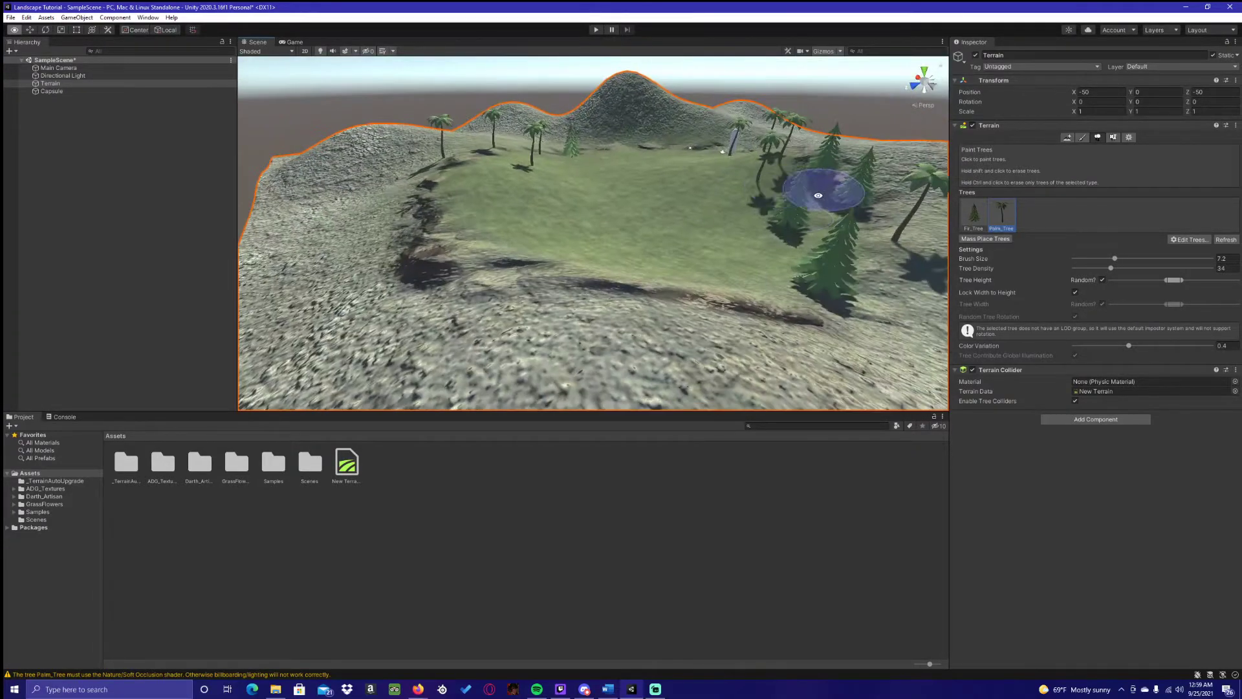
{"action": "left_click_drag", "start_coordinate": [721, 237], "coordinate": [768, 324], "text": "alt"}
Erase the row of fir trees along one side of the grass.
{"action": "left_click", "coordinate": [979, 222]}
{"action": "left_click_drag", "start_coordinate": [806, 239], "coordinate": [852, 232], "text": "alt"}
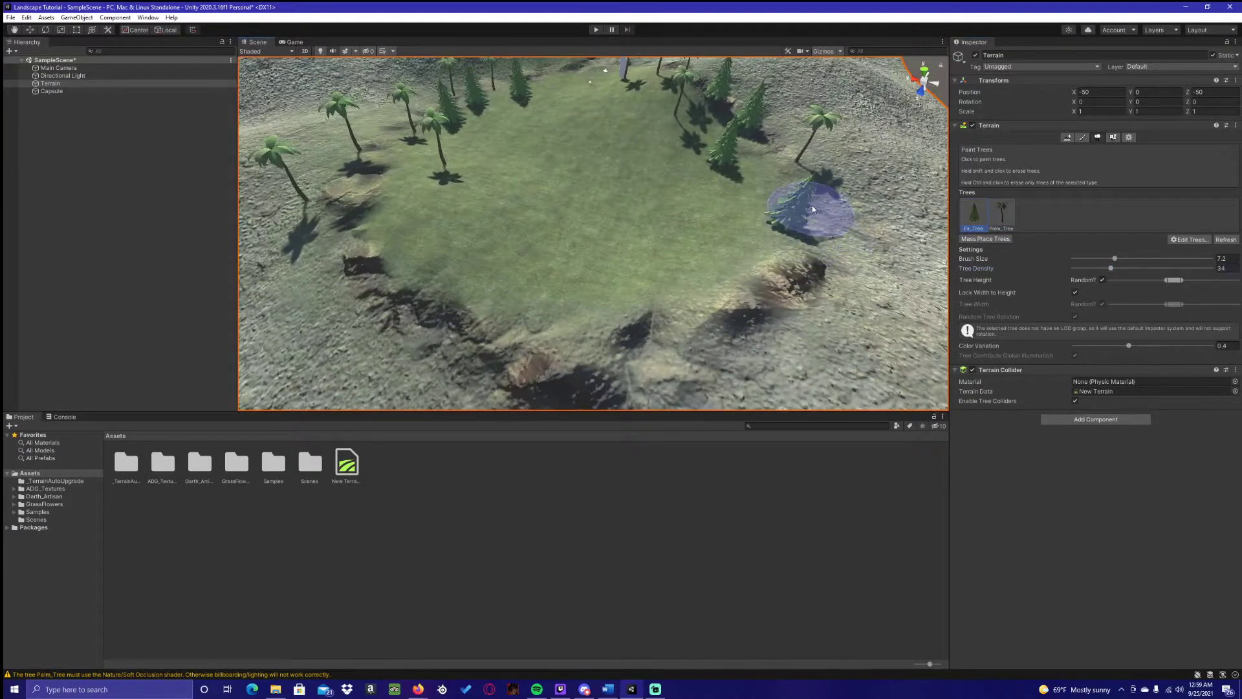
{"action": "left_click_drag", "start_coordinate": [794, 200], "coordinate": [715, 111], "text": "shift"}
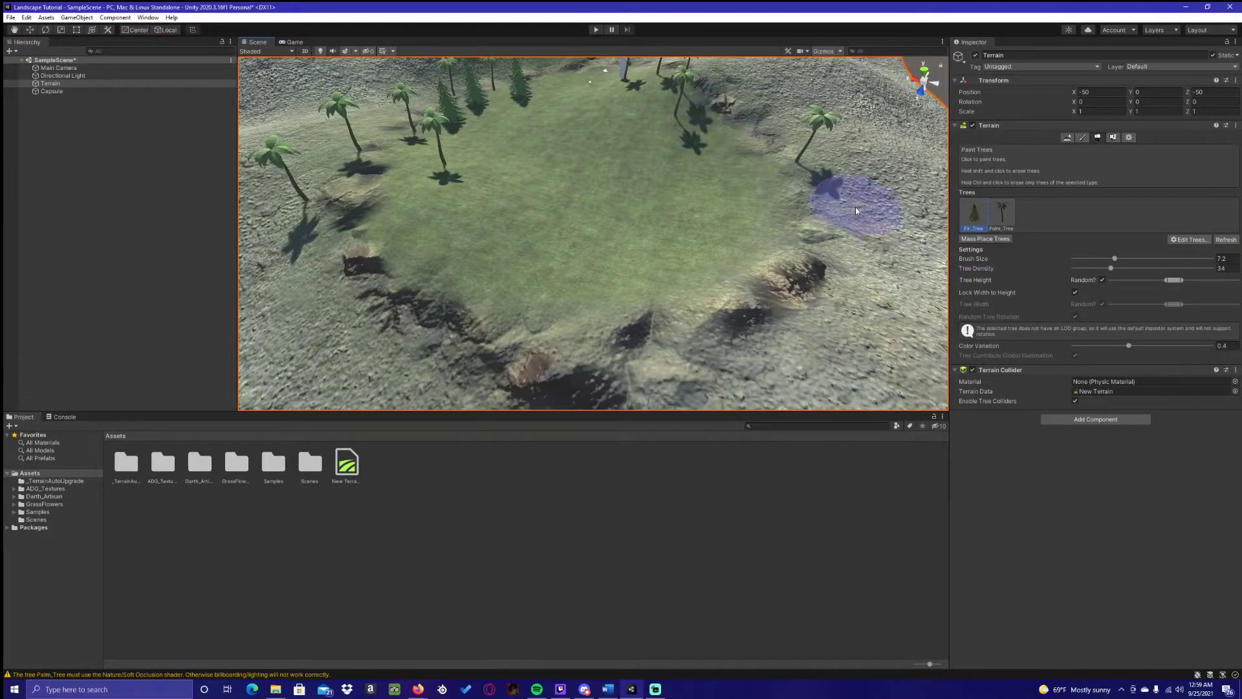
{"action": "left_click_drag", "start_coordinate": [577, 228], "coordinate": [660, 167], "text": "alt"}
{"action": "left_click_drag", "start_coordinate": [666, 299], "coordinate": [607, 268], "text": "alt"}
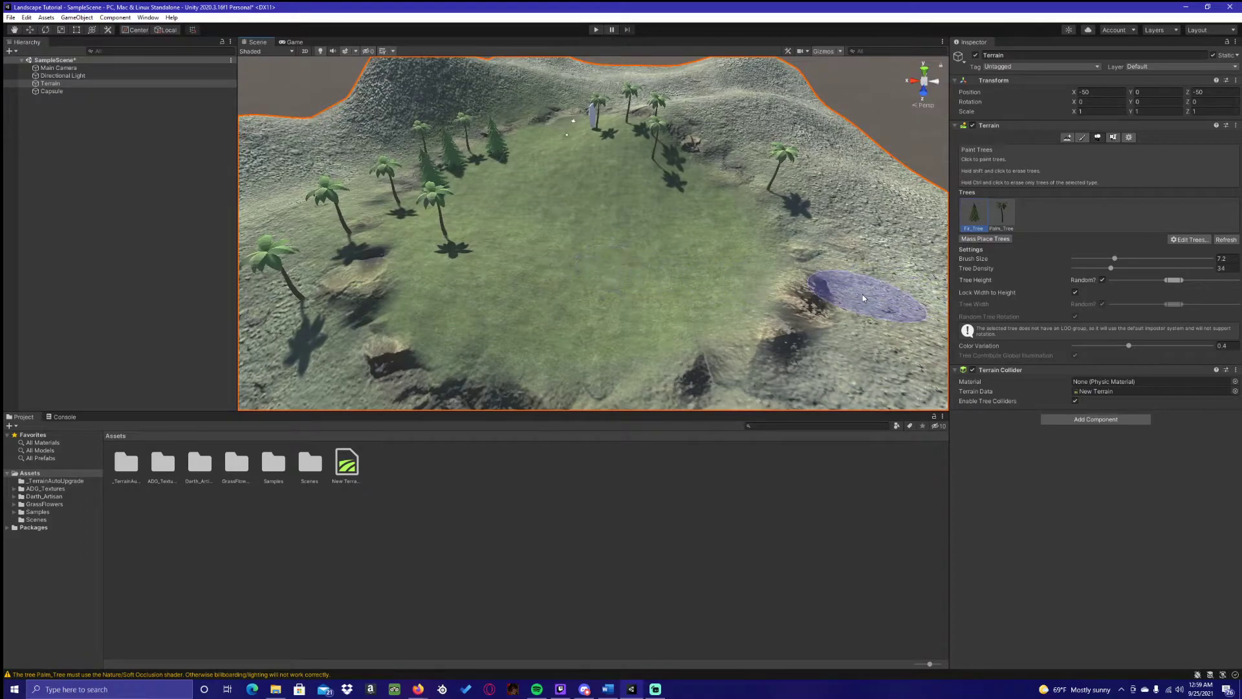
Mass-place 45 trees over the terrain without keeping the existing ones, and inspect their distribution.
{"action": "left_click", "coordinate": [985, 239]}
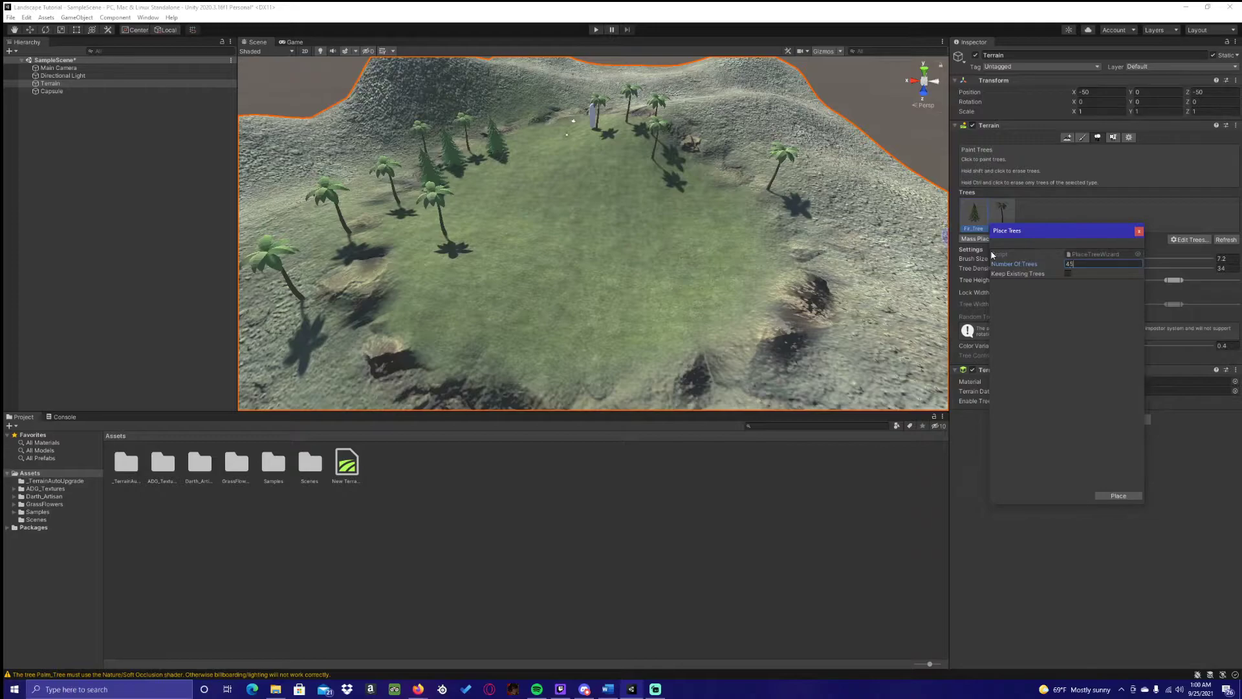
{"action": "left_click", "coordinate": [1125, 497]}
{"action": "left_click_drag", "start_coordinate": [715, 285], "coordinate": [686, 279], "text": "alt"}
{"action": "scroll", "coordinate": [601, 262], "scroll_direction": "up", "scroll_amount": 10, "text": "alt"}
{"action": "left_click_drag", "start_coordinate": [761, 259], "coordinate": [581, 323], "text": "alt"}
{"action": "scroll", "coordinate": [624, 289], "scroll_direction": "up", "scroll_amount": 10, "text": "alt"}
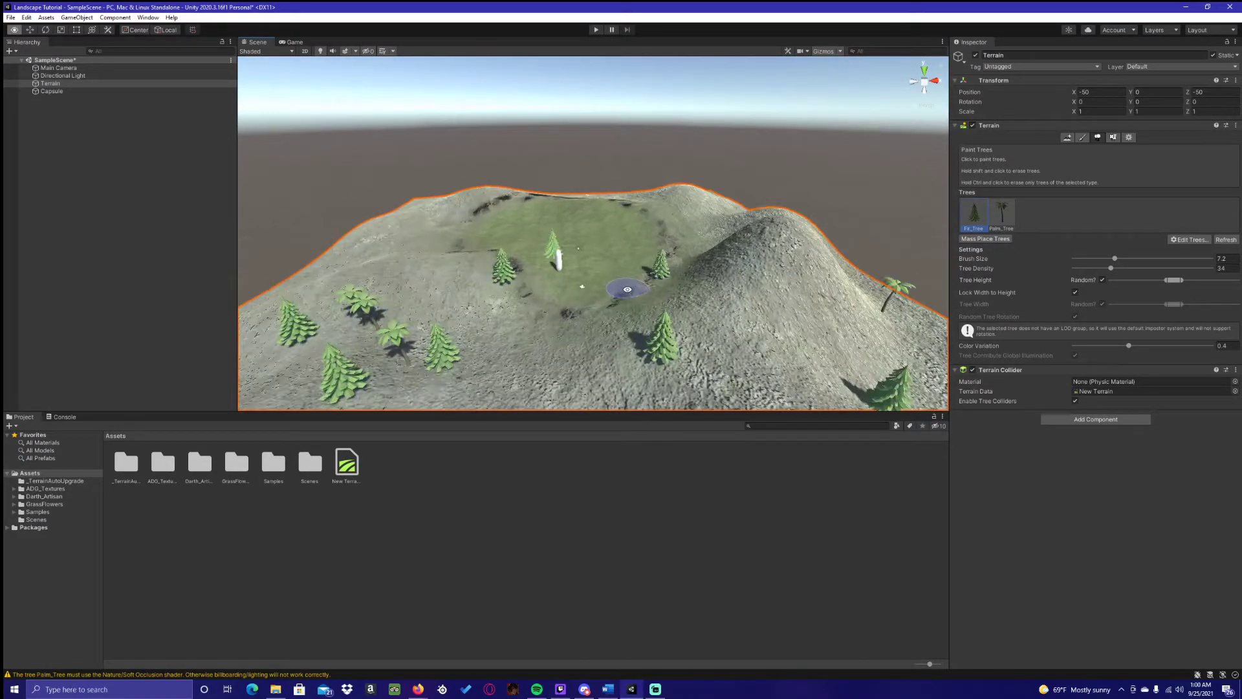
{"action": "left_click_drag", "start_coordinate": [638, 258], "coordinate": [539, 255], "text": "alt"}
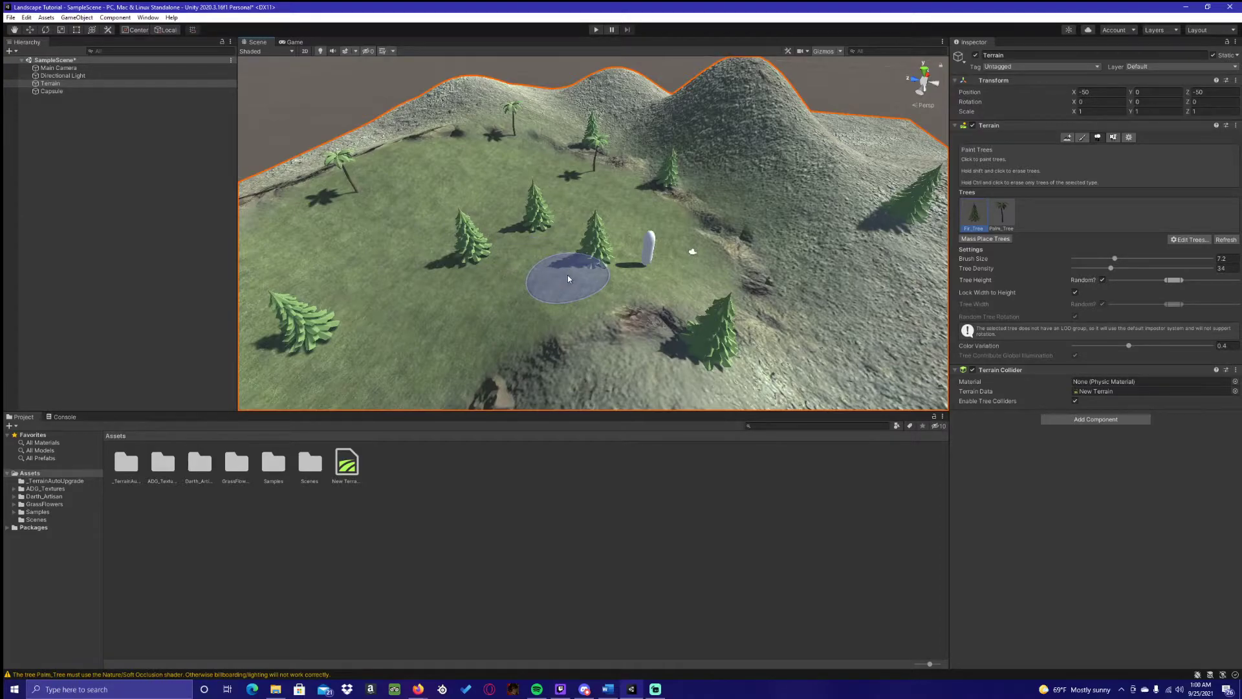
Start painting terrain details and add the flower texture grassFlower06 as a grass texture with default sizes.
{"action": "left_click_drag", "start_coordinate": [568, 277], "coordinate": [654, 220], "text": "alt"}
{"action": "left_click", "coordinate": [1115, 137]}
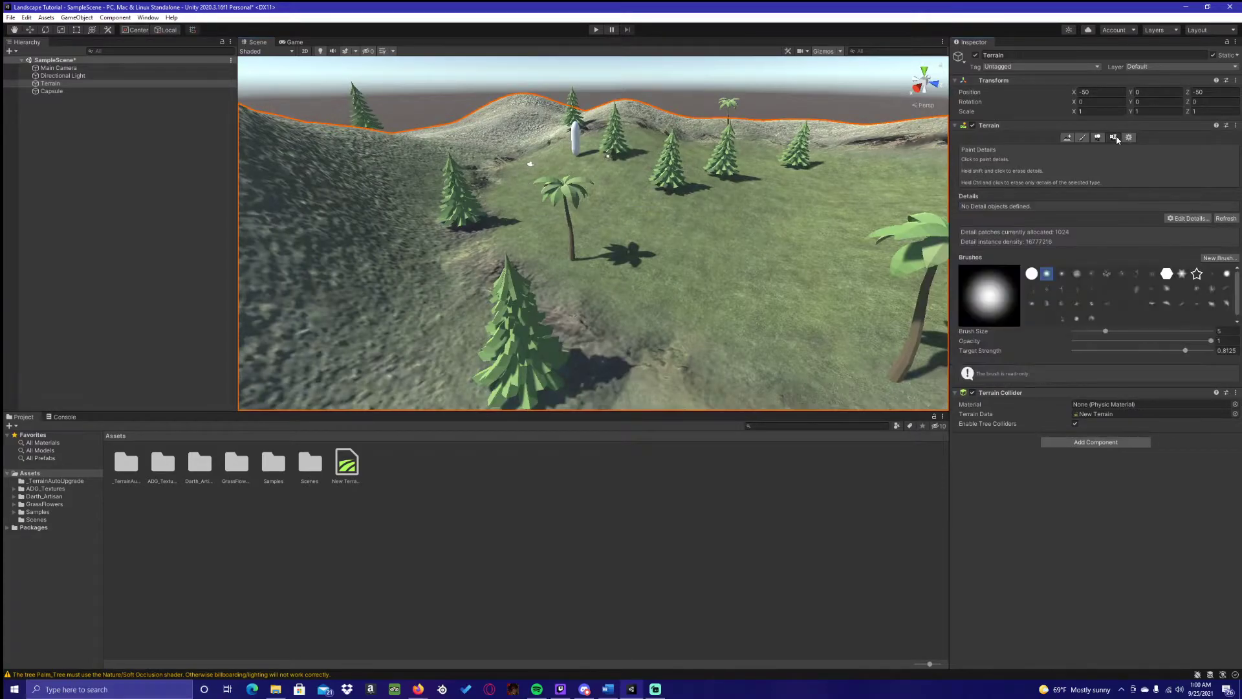
{"action": "left_click", "coordinate": [1206, 220]}
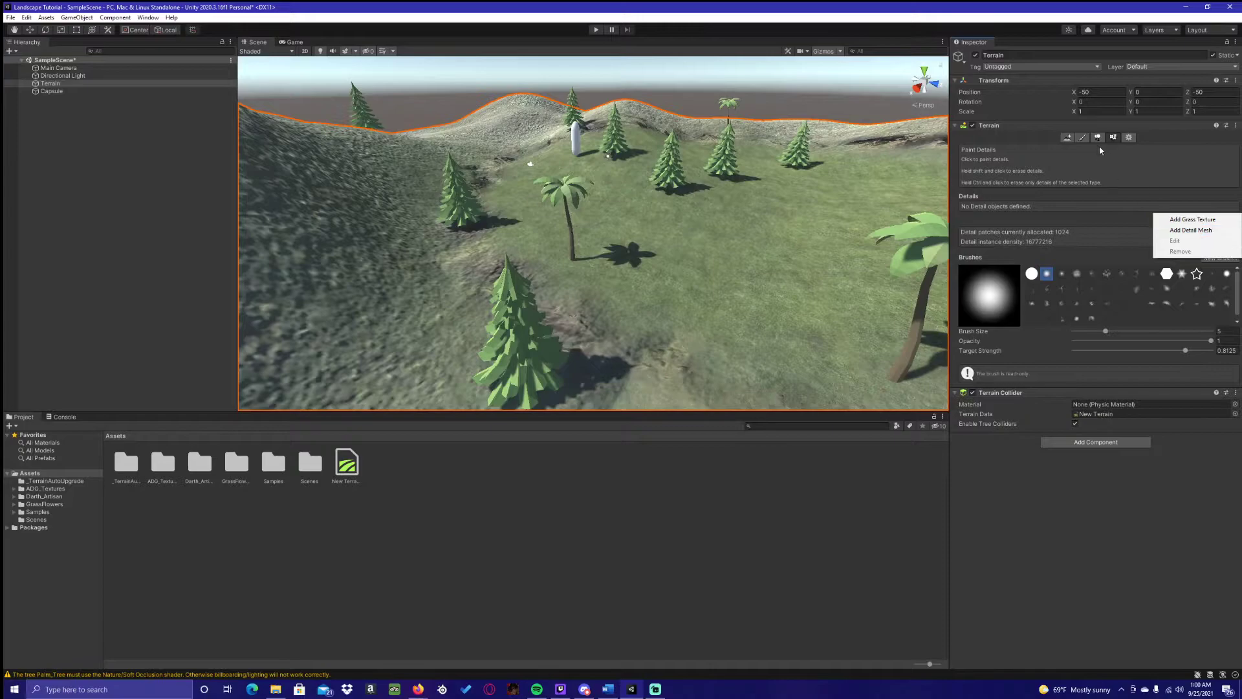
{"action": "left_click", "coordinate": [1195, 220]}
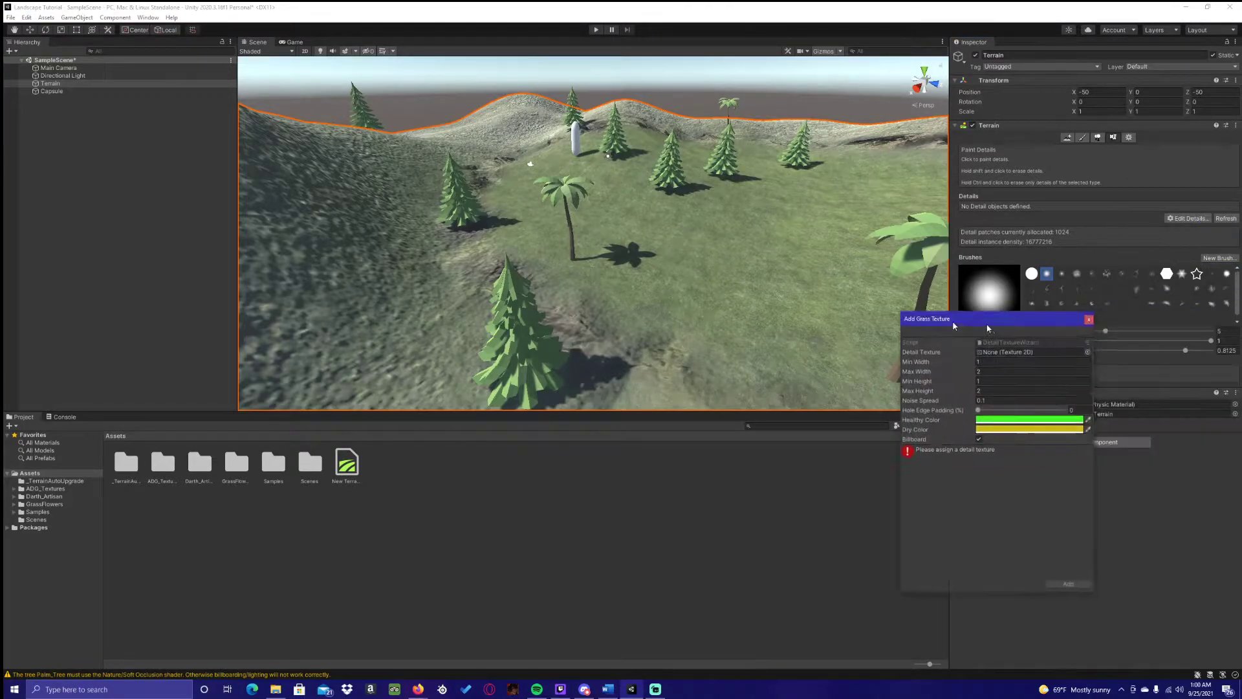
{"action": "left_click", "coordinate": [805, 249]}
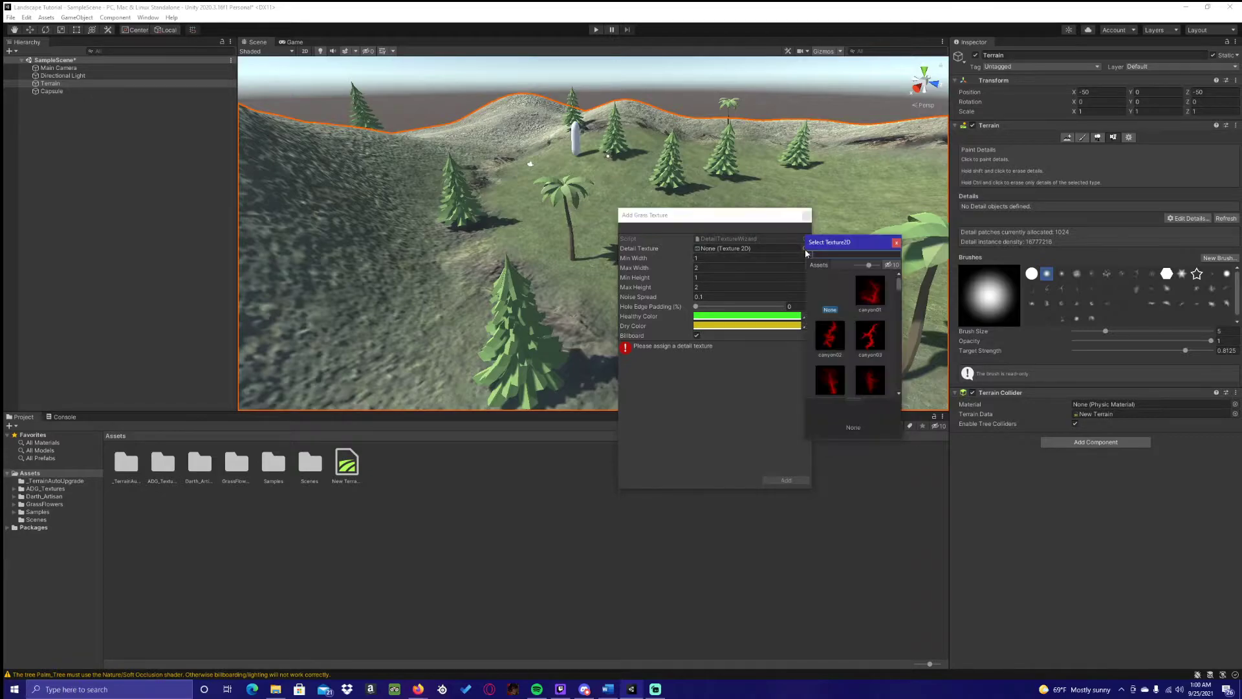
{"action": "left_click_drag", "start_coordinate": [898, 291], "coordinate": [898, 303]}
{"action": "scroll", "coordinate": [897, 301], "scroll_direction": "down", "scroll_amount": 1}
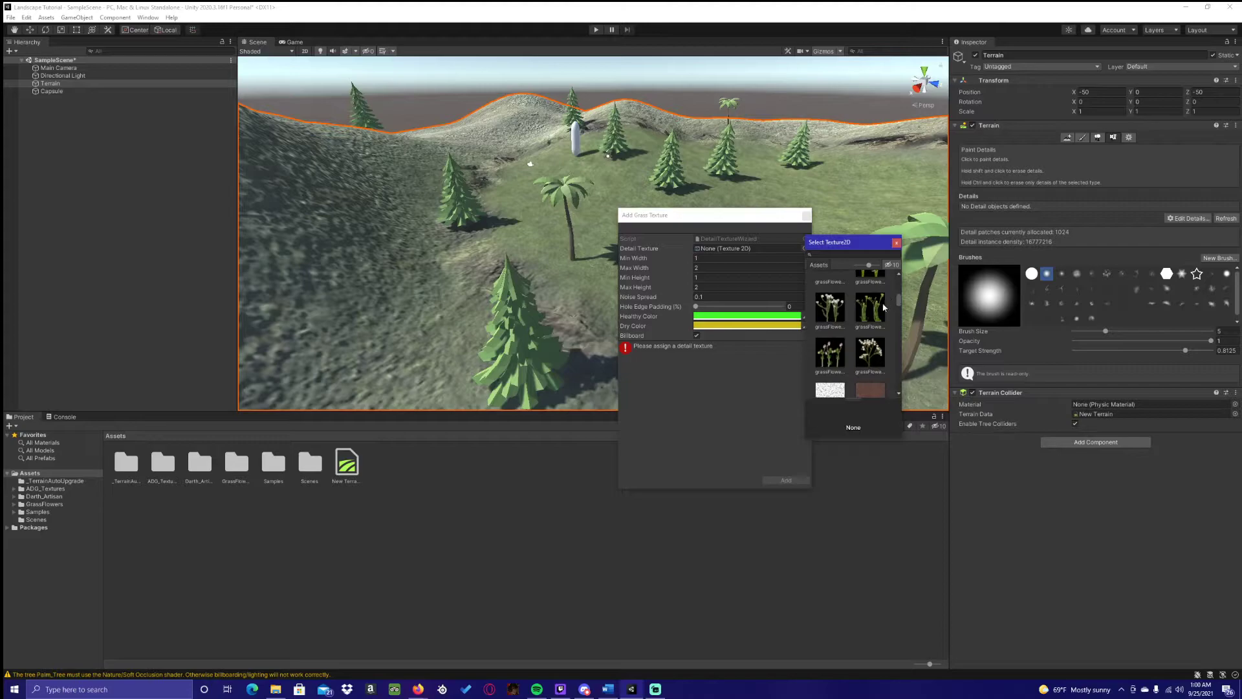
{"action": "scroll", "coordinate": [877, 306], "scroll_direction": "up", "scroll_amount": 2}
{"action": "double_click", "coordinate": [879, 291]}
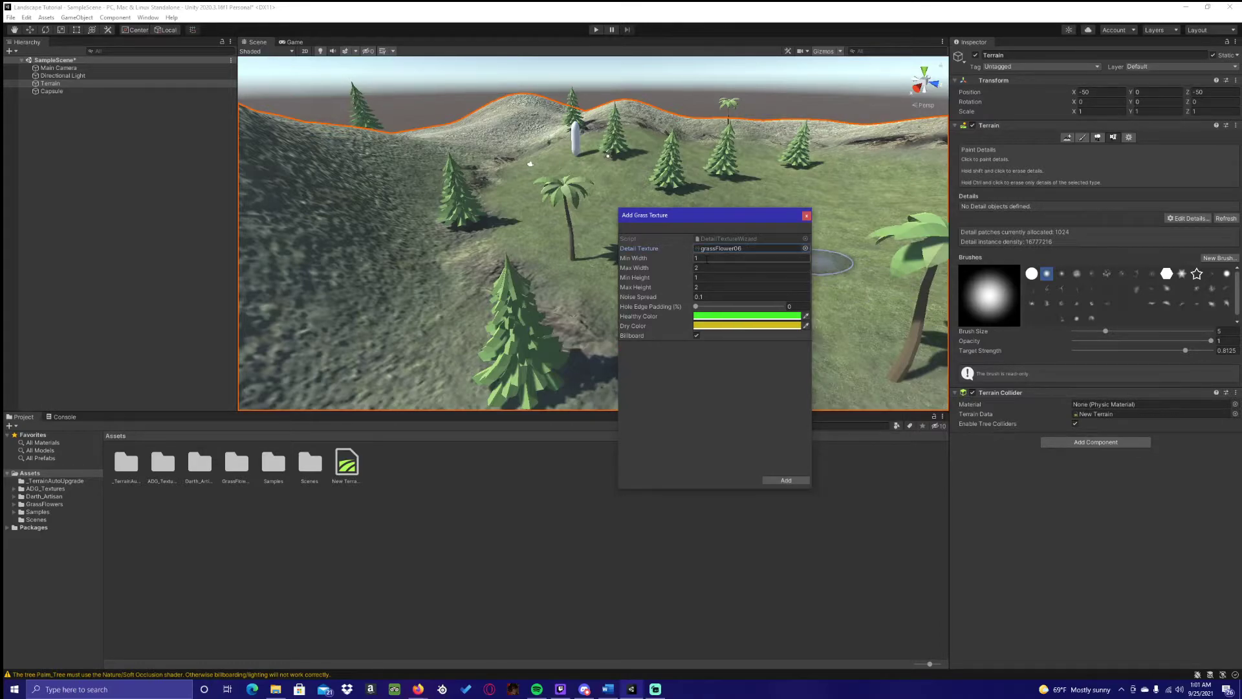
{"action": "left_click_drag", "start_coordinate": [734, 223], "coordinate": [585, 232]}
{"action": "left_click", "coordinate": [635, 508]}
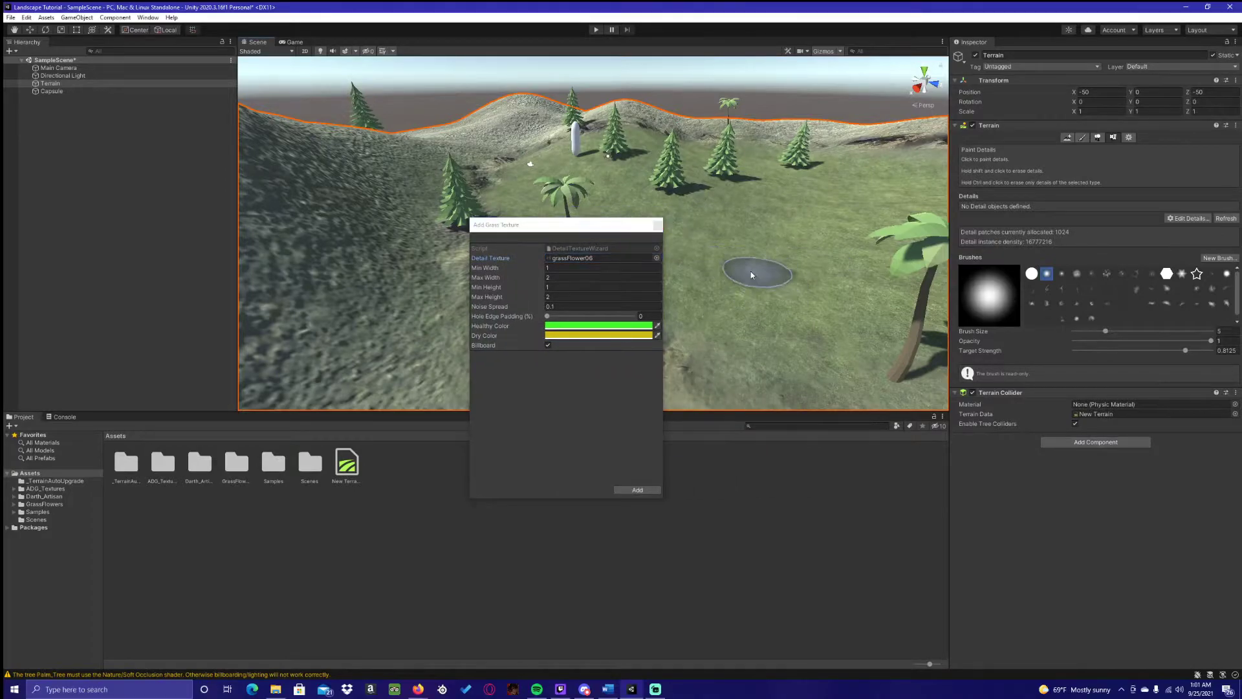
{"action": "left_click", "coordinate": [638, 490]}
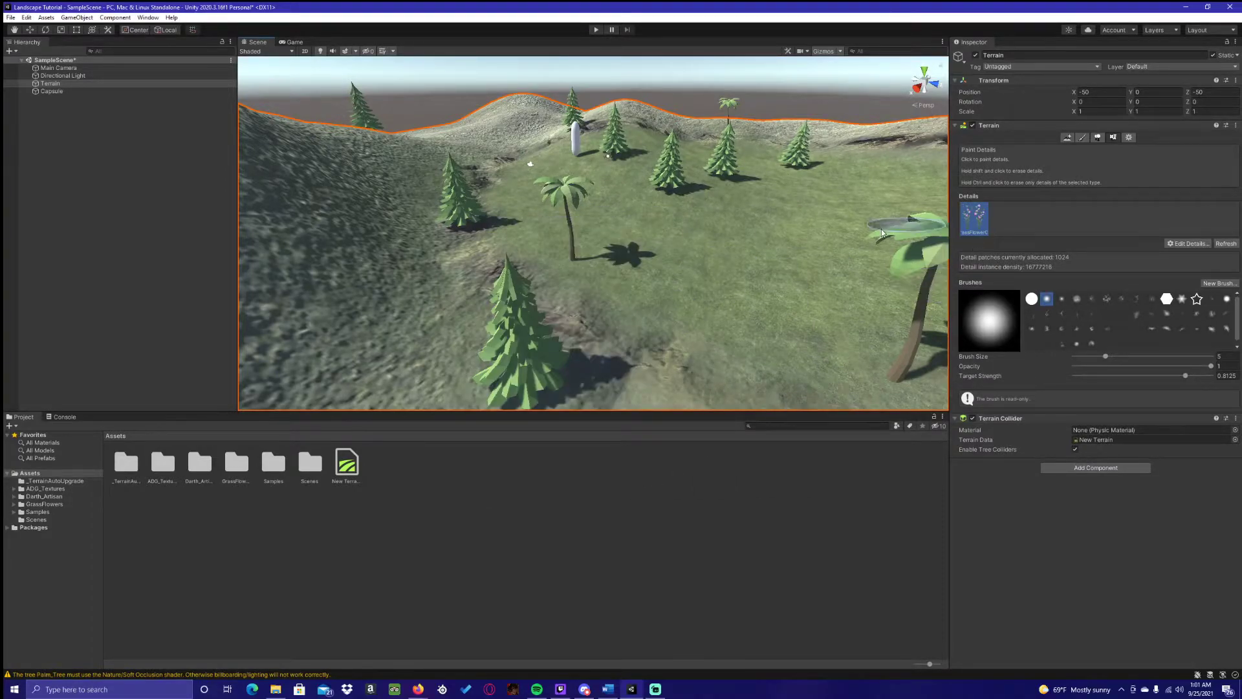
Undo the first flower stroke, and reduce the detail brush's opacity to 0.031 and target strength to 0.125.
{"action": "left_click_drag", "start_coordinate": [763, 286], "coordinate": [777, 230]}
{"action": "key", "text": "ctrl+z"}
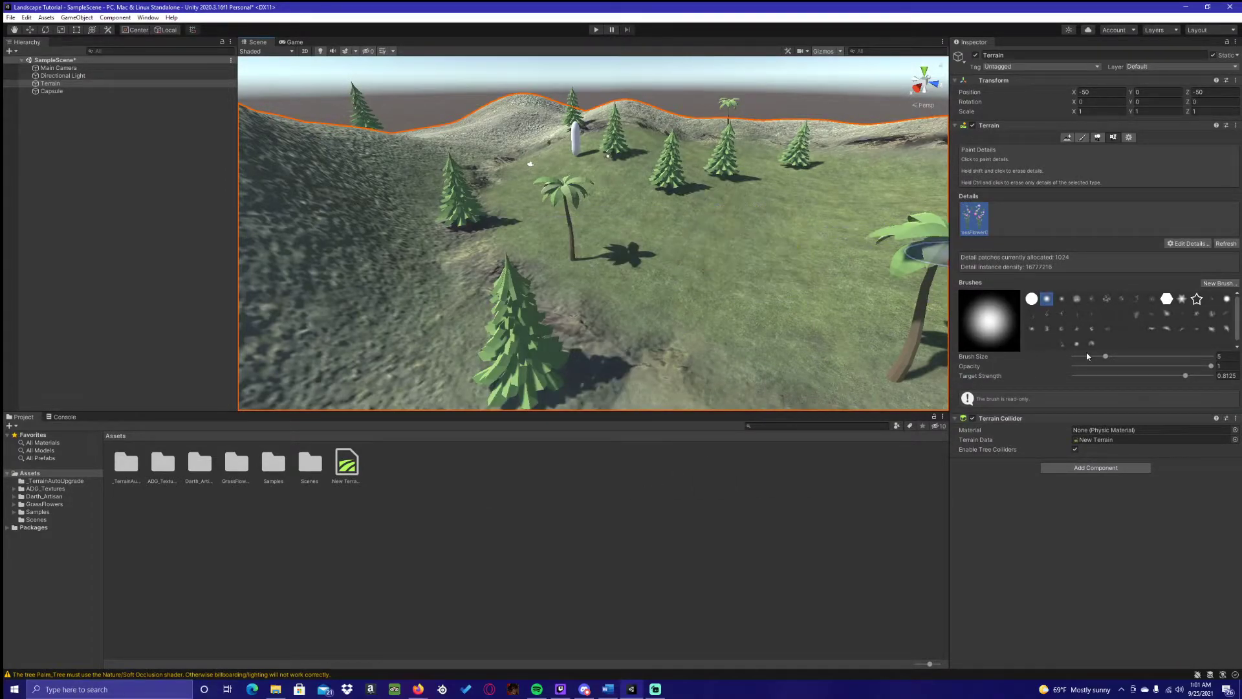
{"action": "mouse_move", "coordinate": [1096, 366]}
{"action": "left_mouse_down"}
{"action": "mouse_move", "coordinate": [1078, 366]}
{"action": "mouse_move", "coordinate": [1092, 375]}
{"action": "left_mouse_up"}
Paint several trial flower patches on the open grass between the palm trees and undo each one.
{"action": "left_click_drag", "start_coordinate": [744, 239], "coordinate": [817, 333]}
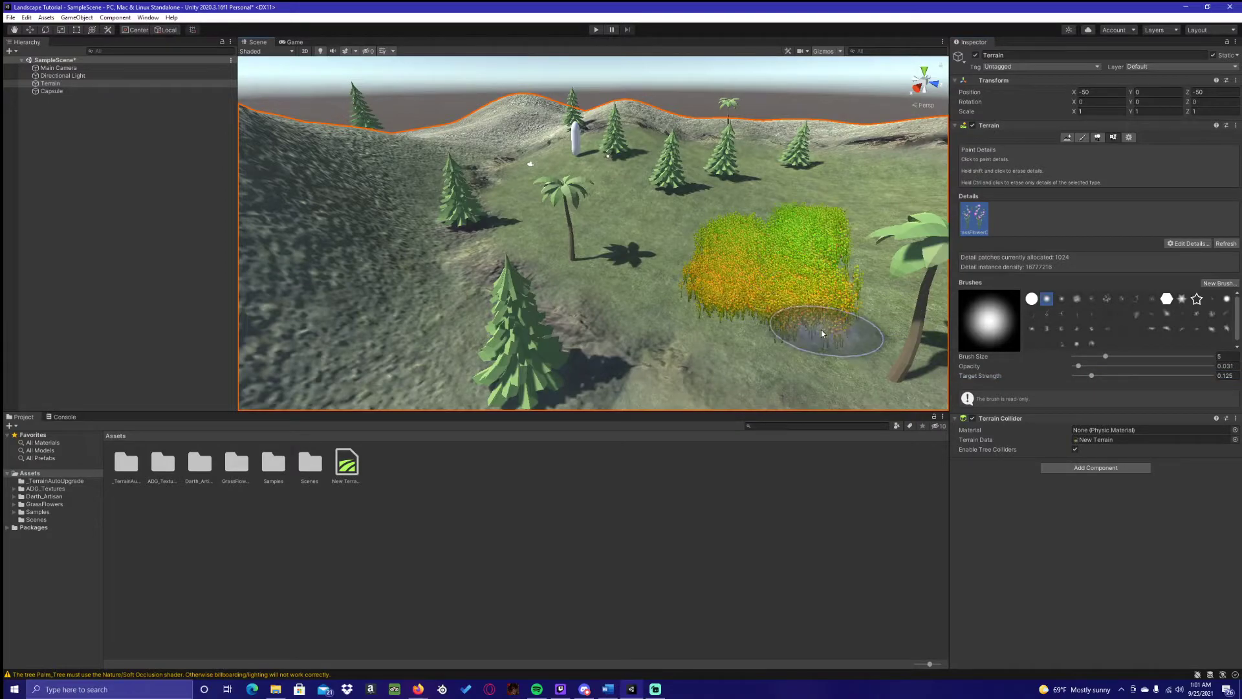
{"action": "key", "text": "ctrl+z"}
{"action": "left_click_drag", "start_coordinate": [666, 257], "coordinate": [726, 285]}
{"action": "key", "text": "ctrl+z"}
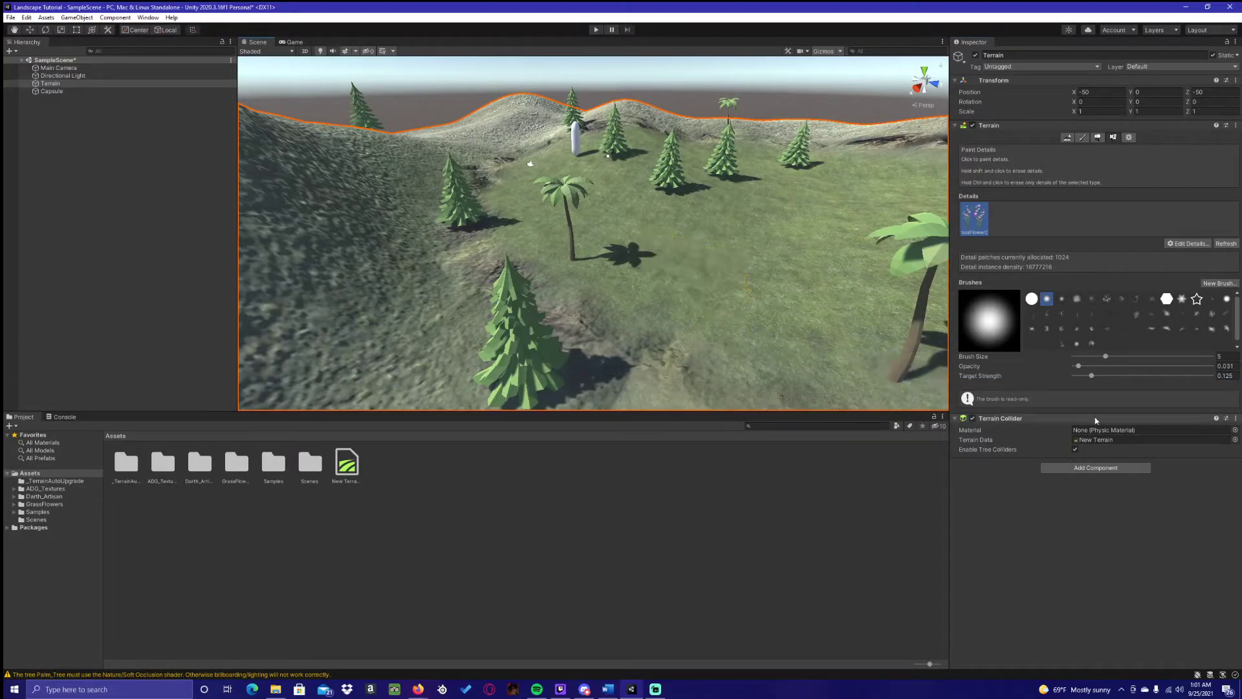
{"action": "mouse_move", "coordinate": [705, 207]}
{"action": "left_mouse_down"}
{"action": "mouse_move", "coordinate": [770, 256]}
{"action": "mouse_move", "coordinate": [769, 358]}
{"action": "left_mouse_up"}
{"action": "key", "text": "ctrl+z"}
{"action": "key", "text": "ctrl+z"}
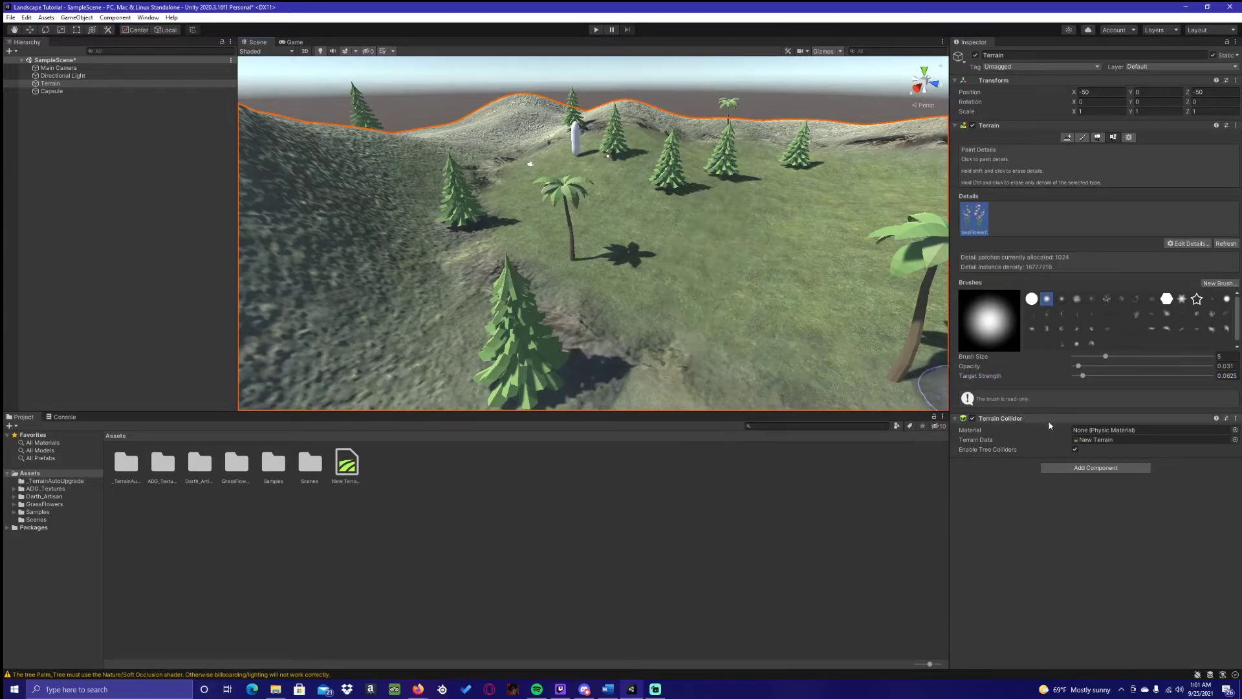
Set the detail brush's target strength to 0.0625.
{"action": "left_click_drag", "start_coordinate": [1080, 377], "coordinate": [1074, 377]}
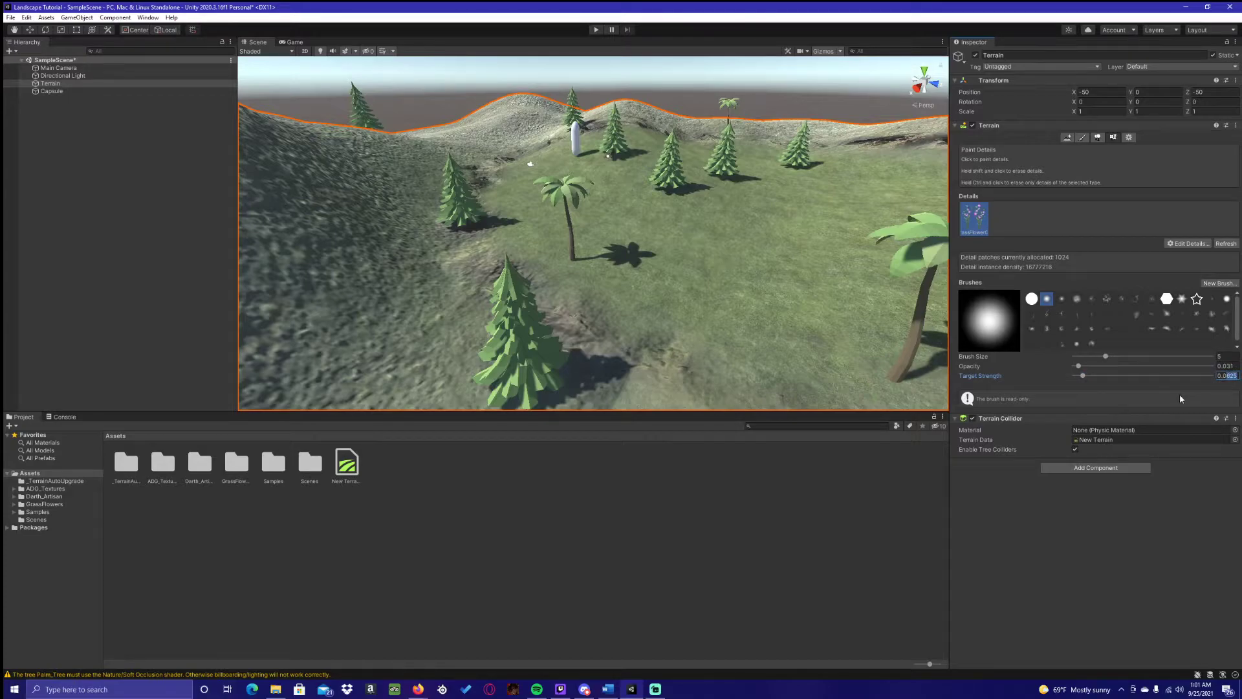
{"action": "key", "text": "Return"}
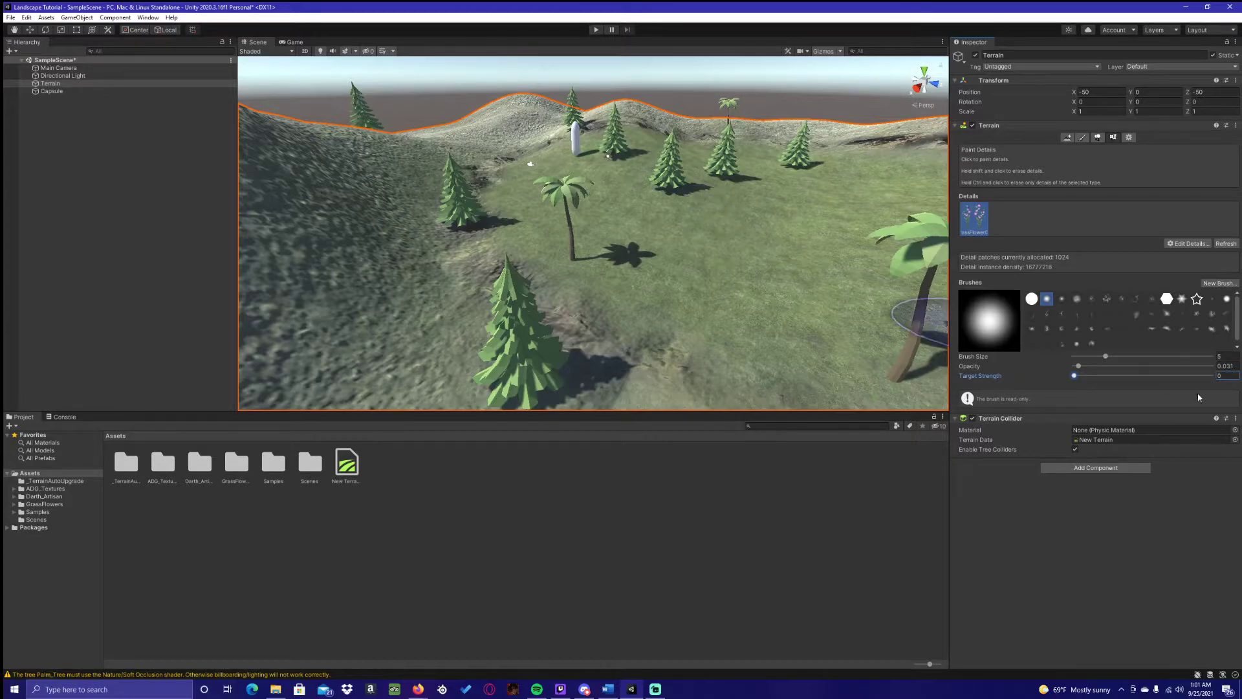
{"action": "type", "text": "0.23"}
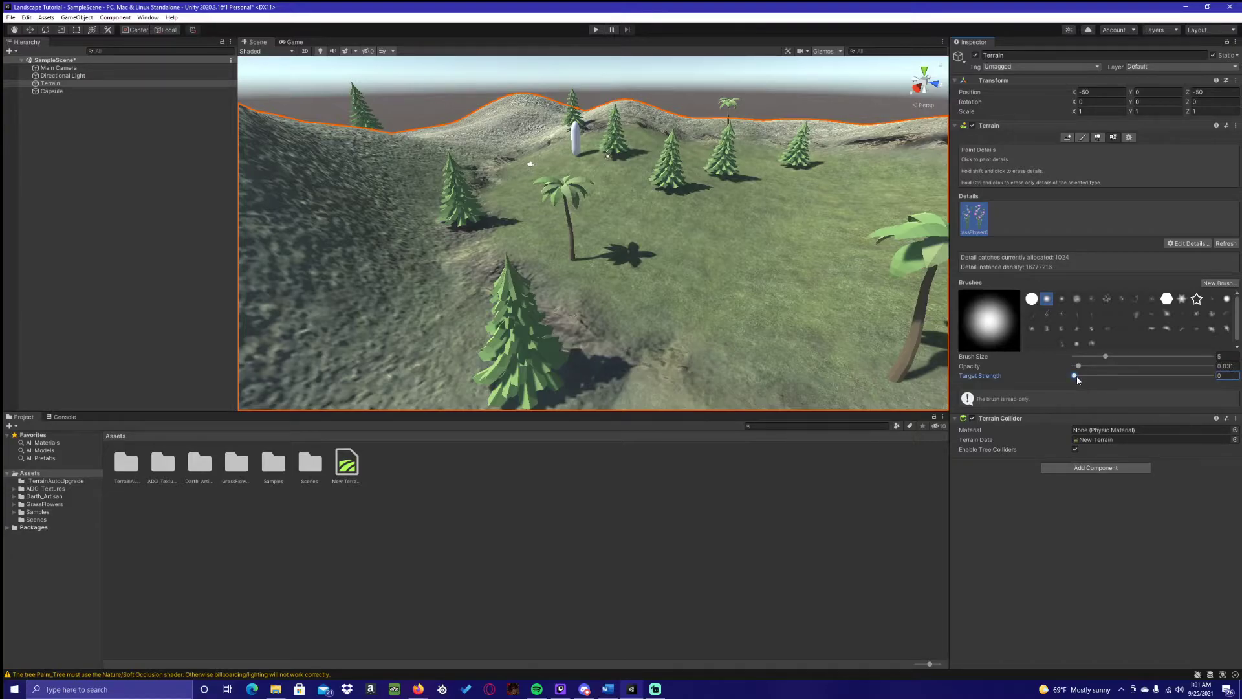
Paint a strip of flowers on the grass beside the palm tree, inspect it up close, and undo it.
{"action": "left_click_drag", "start_coordinate": [688, 212], "coordinate": [730, 283]}
{"action": "key", "text": "w"}
{"action": "mouse_move", "coordinate": [730, 284]}
{"action": "right_mouse_down"}
{"action": "mouse_move", "coordinate": [785, 268]}
{"action": "mouse_move", "coordinate": [569, 240]}
{"action": "mouse_move", "coordinate": [585, 246]}
{"action": "right_mouse_up"}
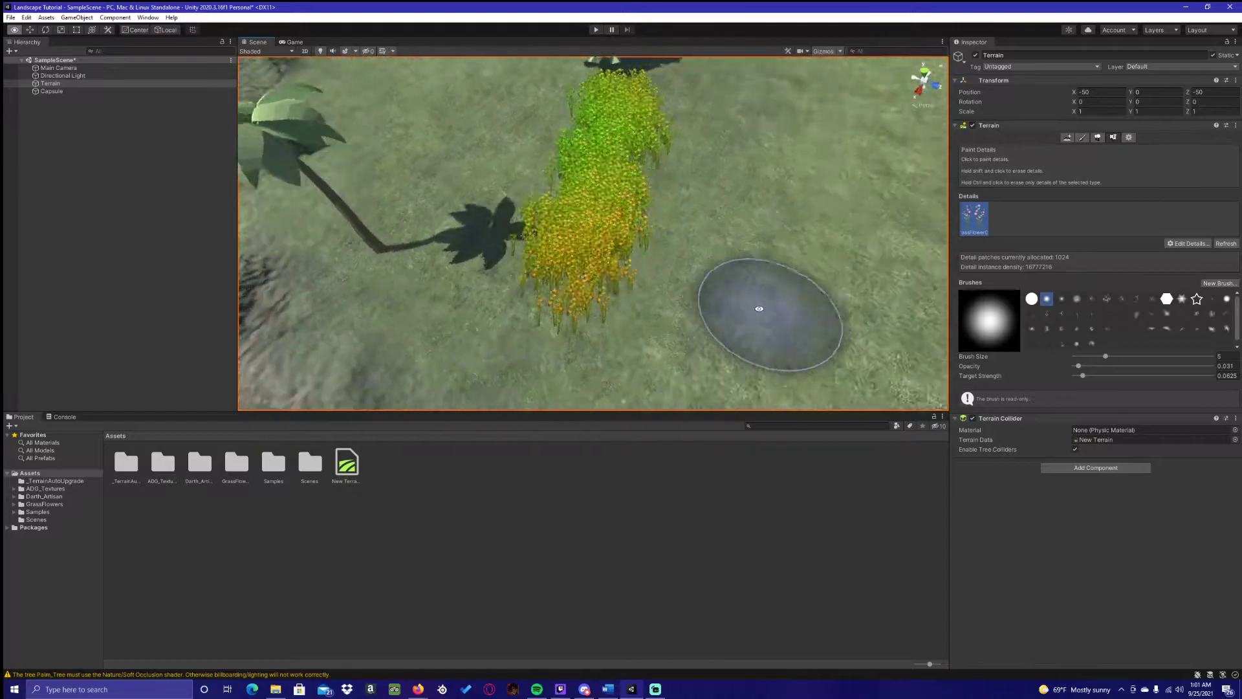
{"action": "right_click_drag", "start_coordinate": [824, 245], "coordinate": [673, 217]}
{"action": "left_click_drag", "start_coordinate": [673, 217], "coordinate": [745, 245], "text": "alt"}
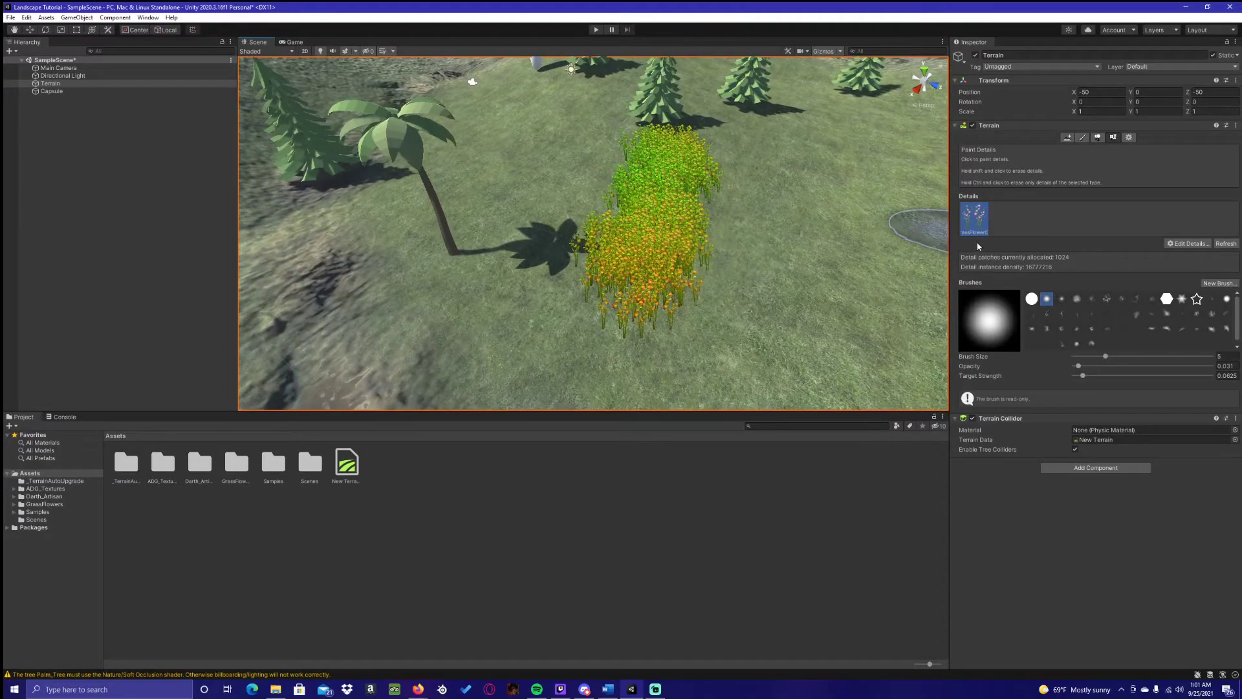
{"action": "left_click", "coordinate": [1189, 243]}
{"action": "left_click", "coordinate": [1100, 240]}
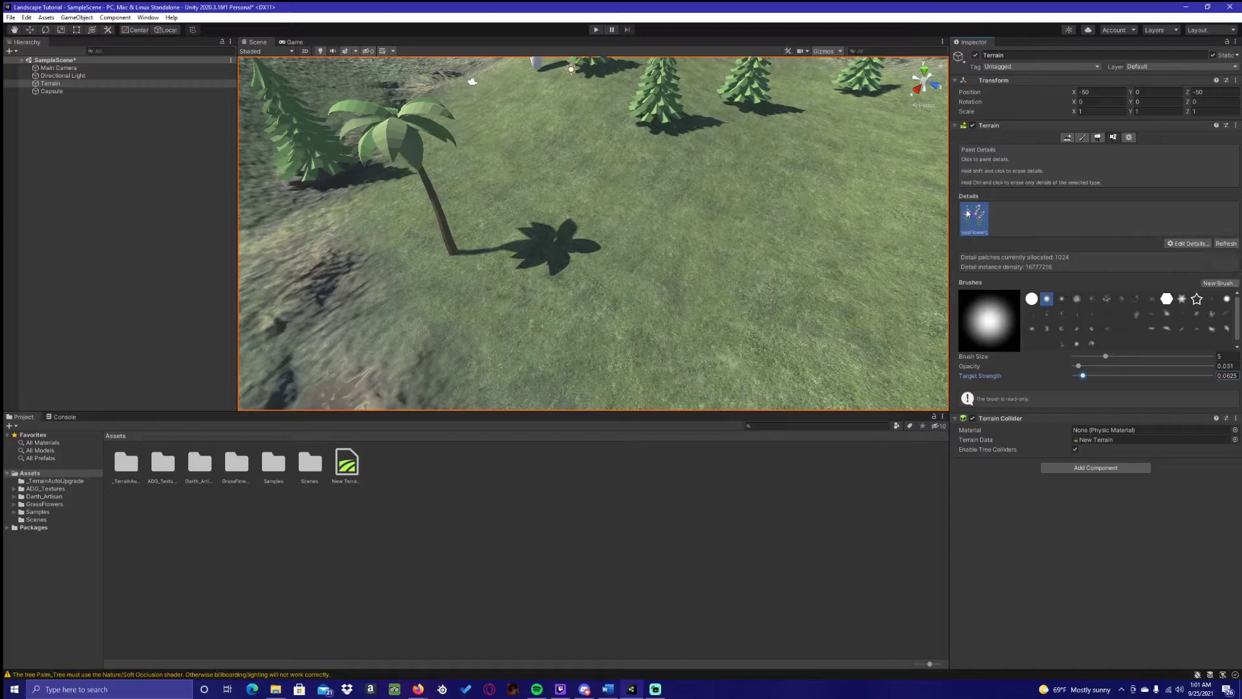
Try a minimum width of 5 and a maximum width of 30 for the flower texture on a painted test patch.
{"action": "left_click", "coordinate": [1184, 244]}
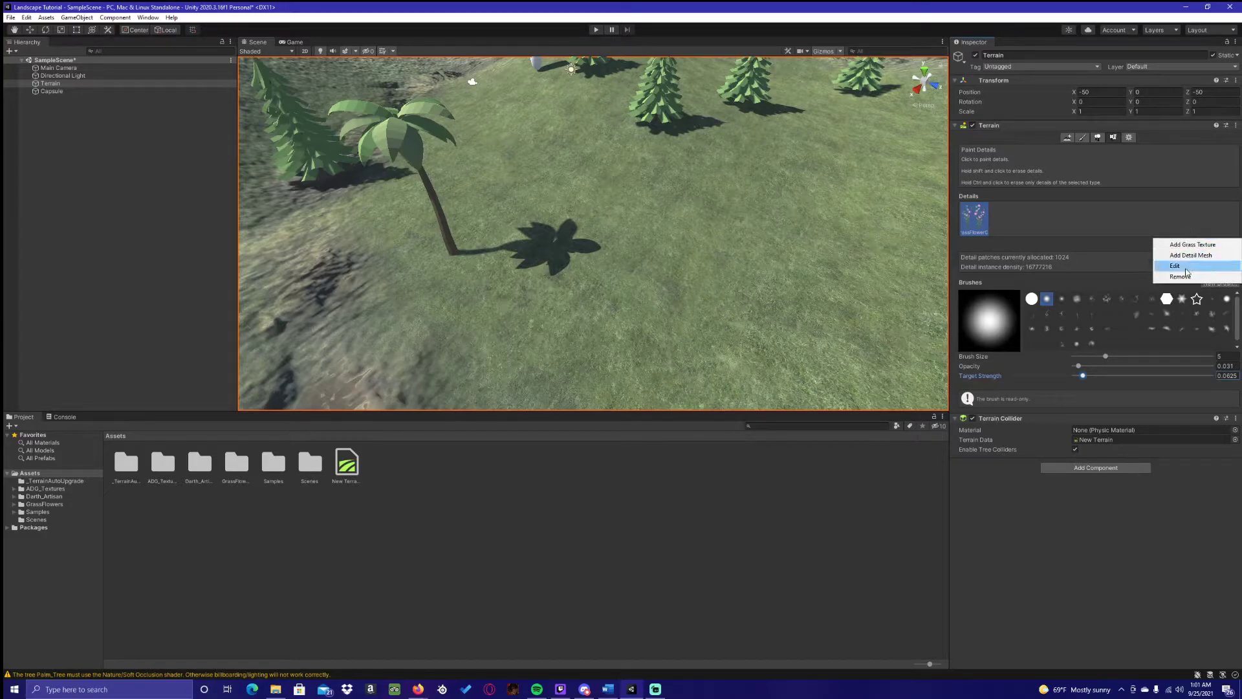
{"action": "left_click", "coordinate": [1185, 266]}
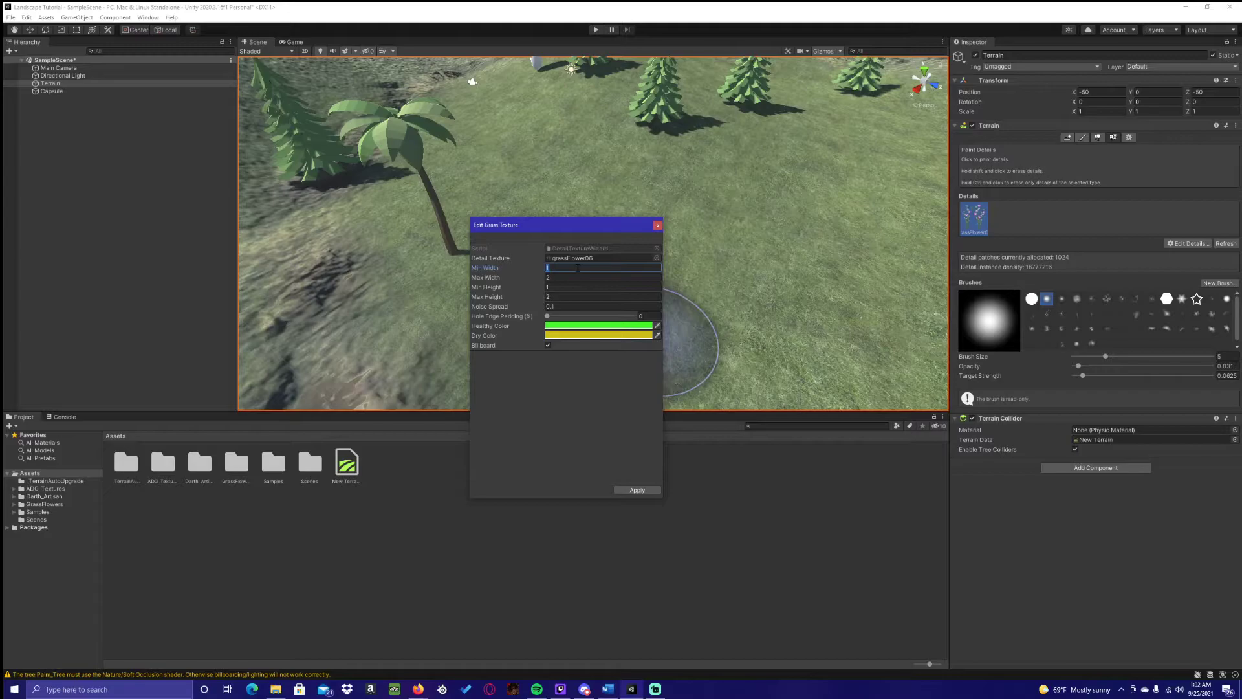
{"action": "type", "text": "5"}
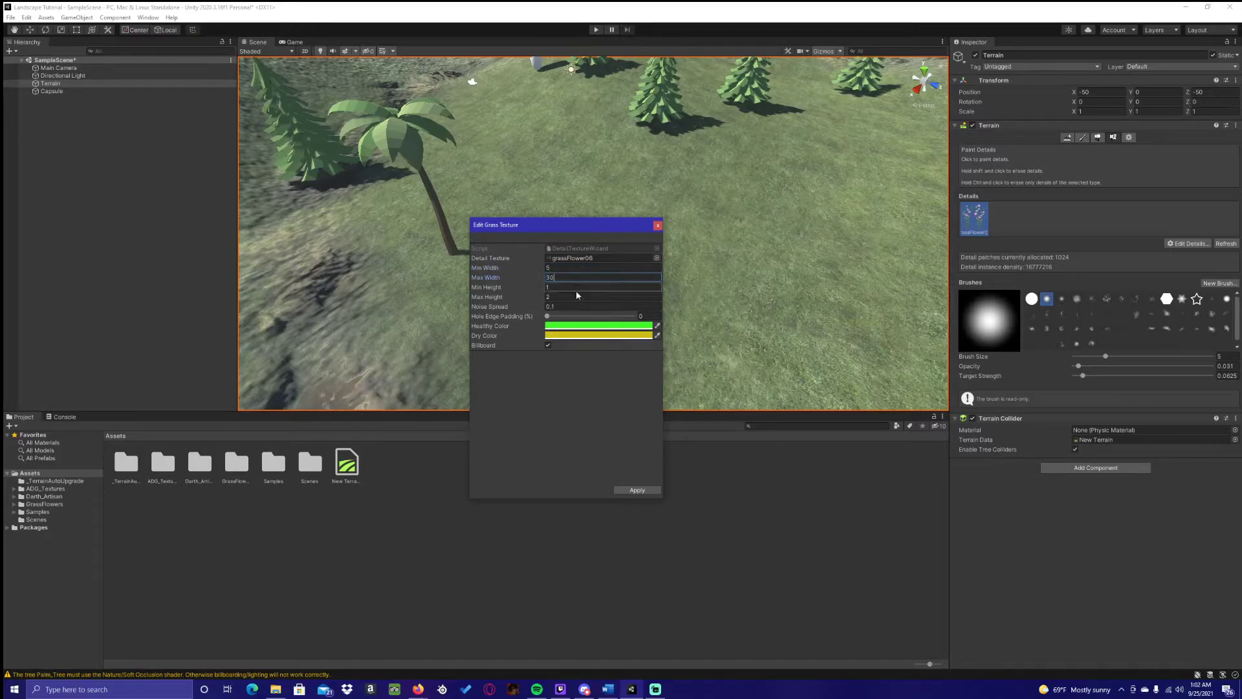
{"action": "left_click", "coordinate": [635, 491]}
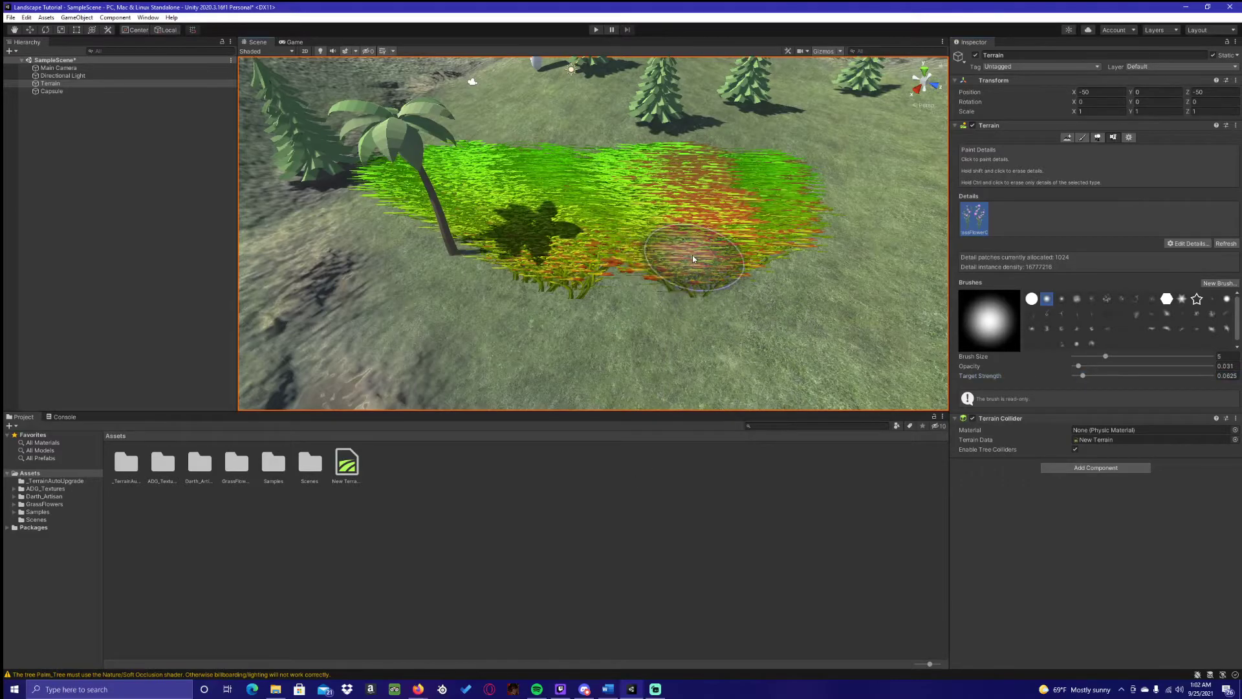
{"action": "left_click_drag", "start_coordinate": [683, 368], "coordinate": [810, 286], "text": "alt"}
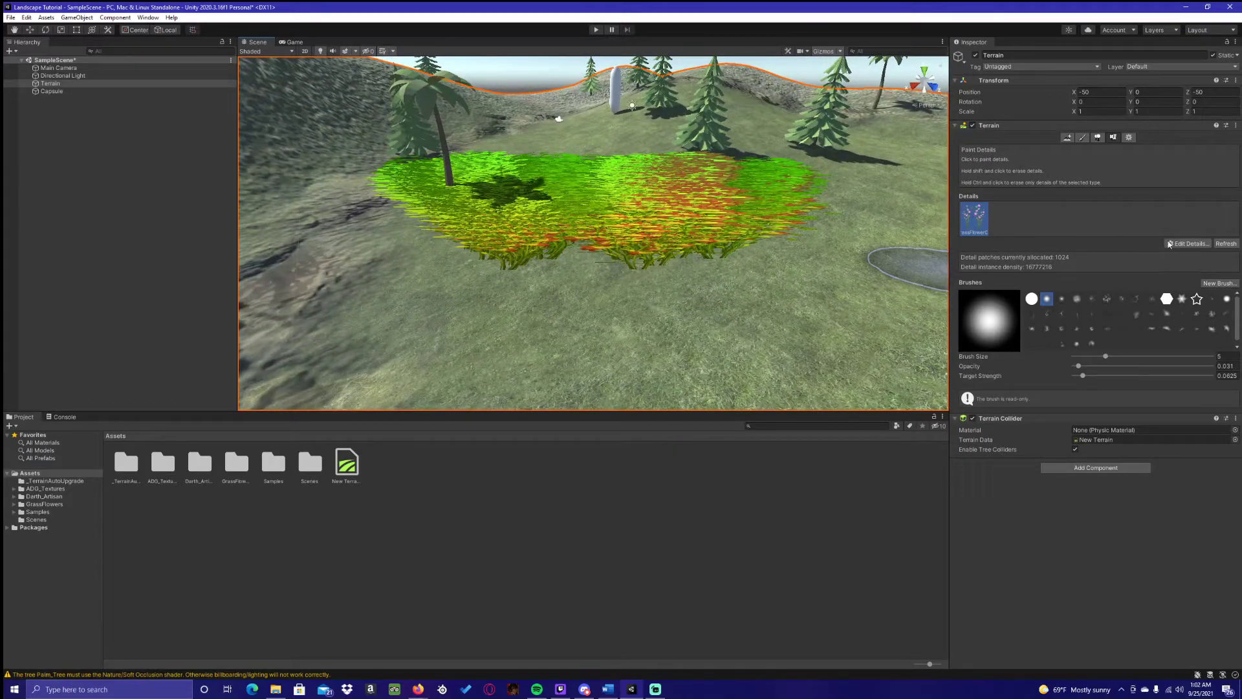
Edit the flower texture to a minimum width of 1 and a maximum width of 2.
{"action": "left_click", "coordinate": [1165, 243]}
{"action": "left_click", "coordinate": [1174, 266]}
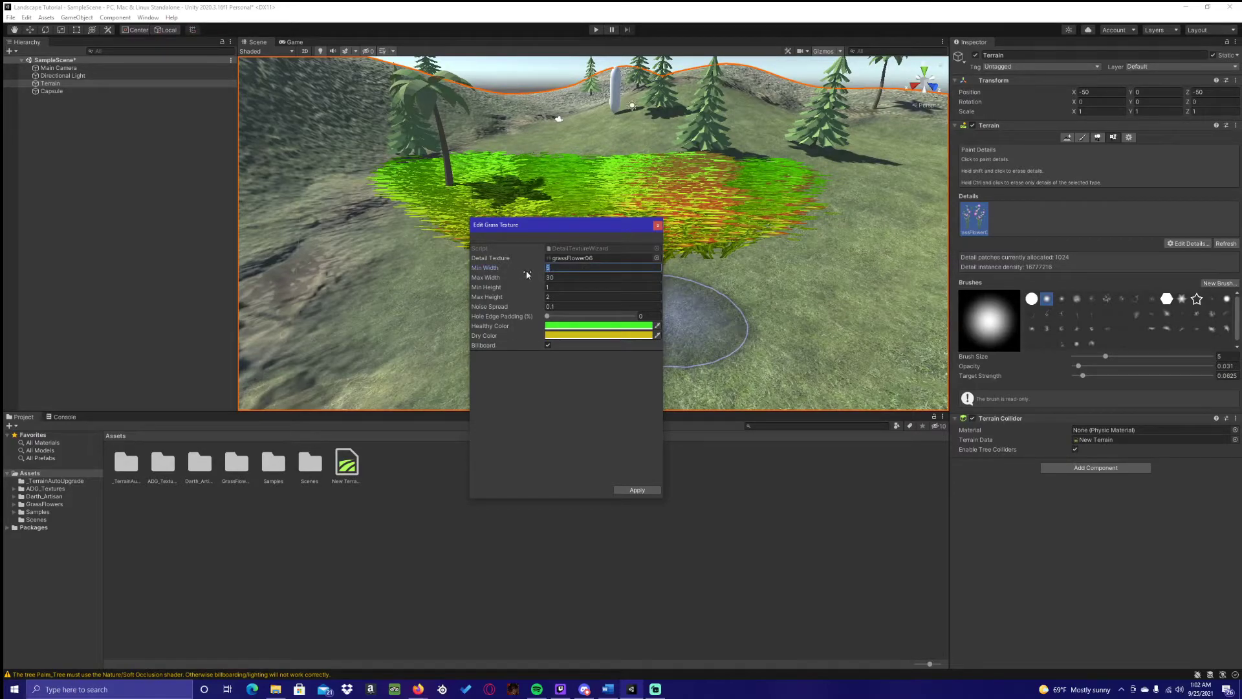
{"action": "type", "text": "1"}
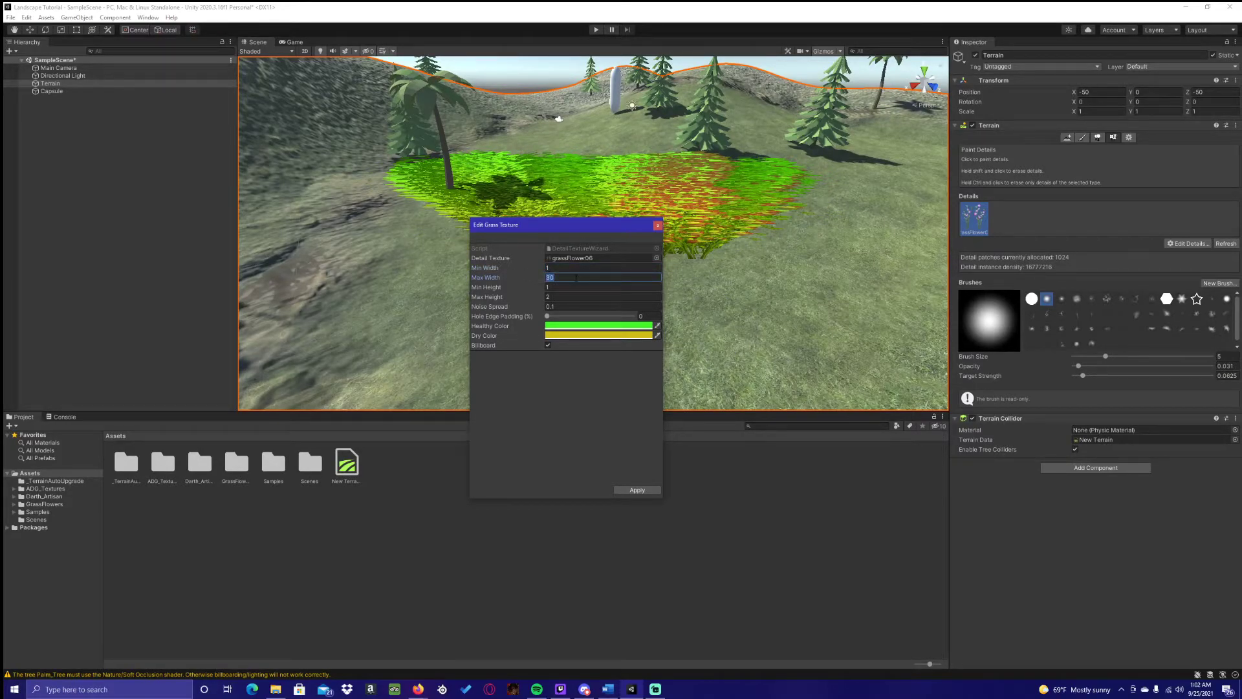
{"action": "type", "text": "2"}
{"action": "left_click_drag", "start_coordinate": [699, 304], "coordinate": [677, 423], "text": "alt"}
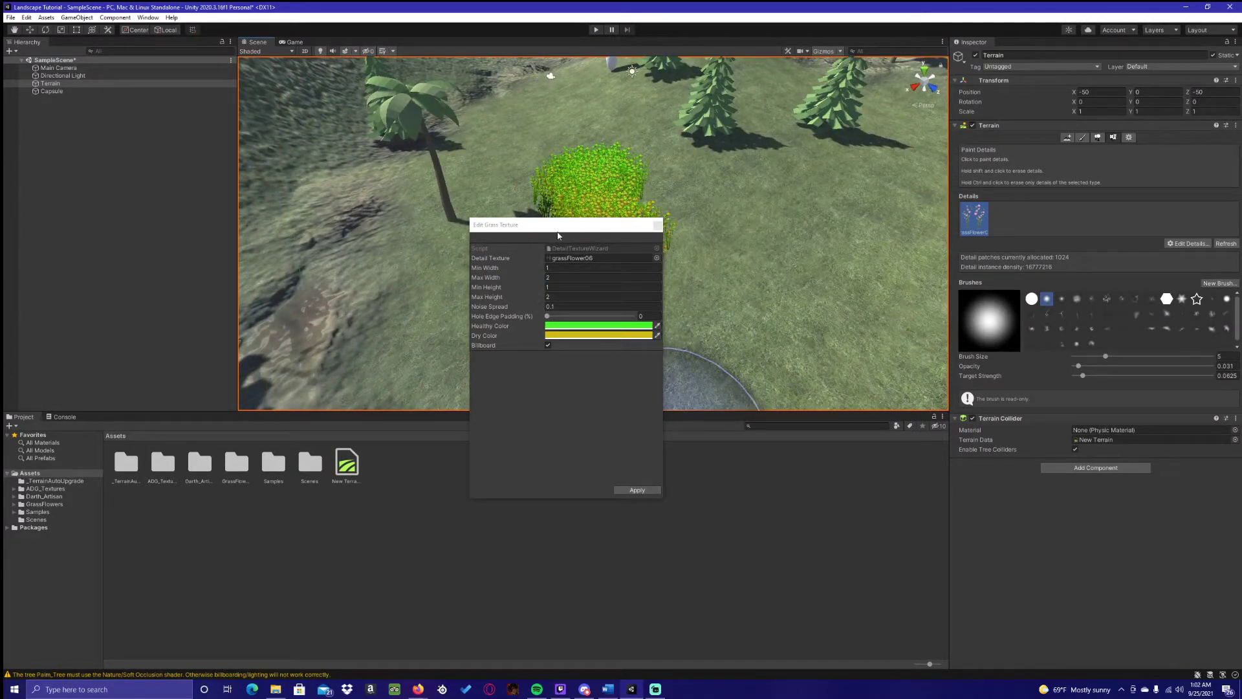
Set the flower texture's minimum height to 0.4 and maximum height to 1.
{"action": "left_click", "coordinate": [560, 287]}
{"action": "type", "text": ".4"}
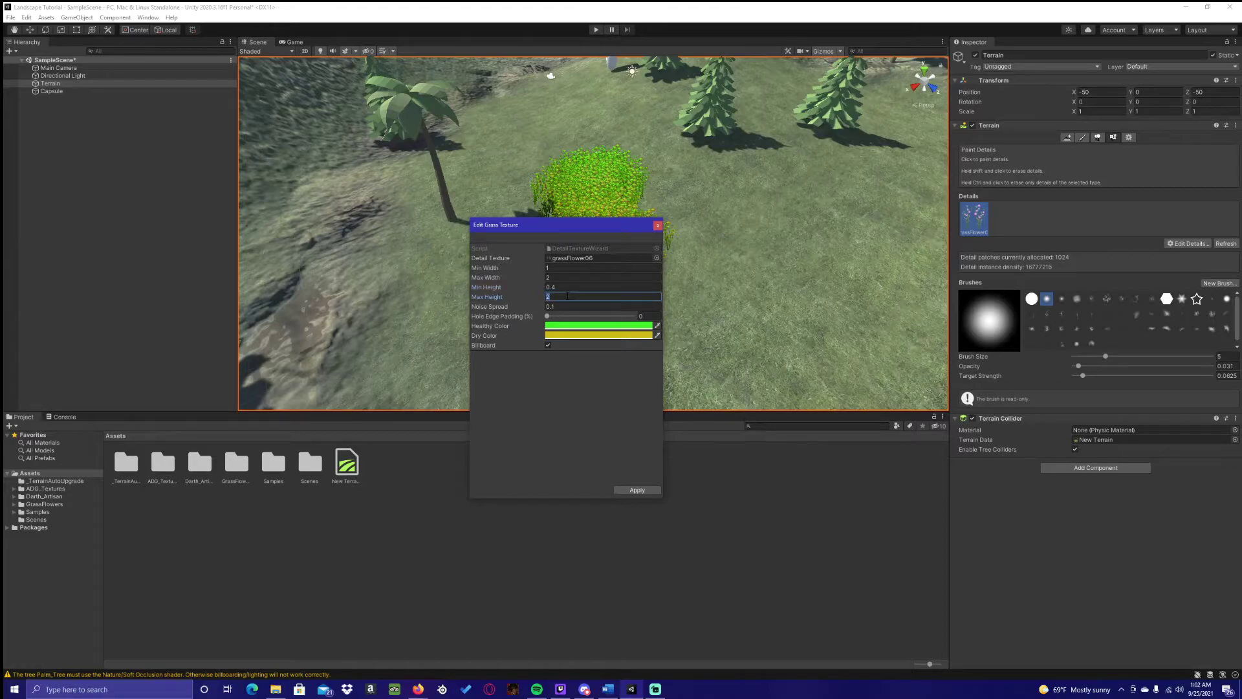
{"action": "type", "text": "1"}
{"action": "left_click_drag", "start_coordinate": [761, 347], "coordinate": [749, 289], "text": "alt"}
Try noise spreads of 3 and 20 for the flower texture, and settle on 1.
{"action": "left_click", "coordinate": [590, 307]}
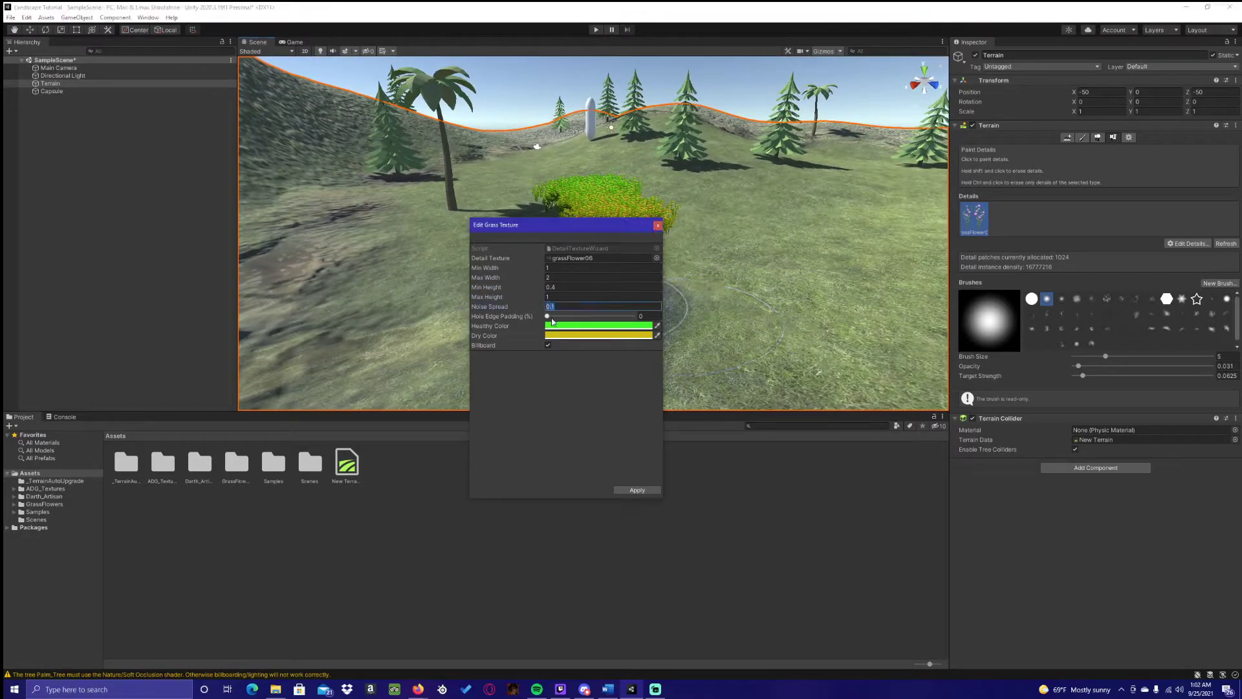
{"action": "type", "text": "3"}
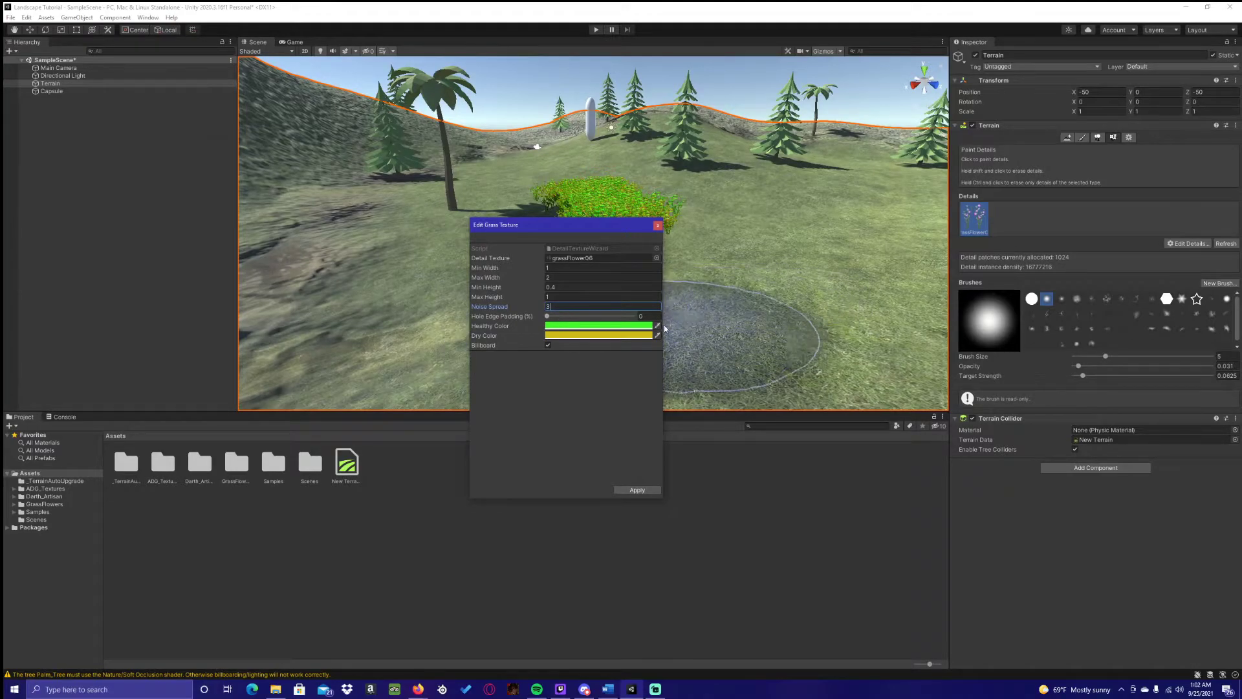
{"action": "type", "text": "20"}
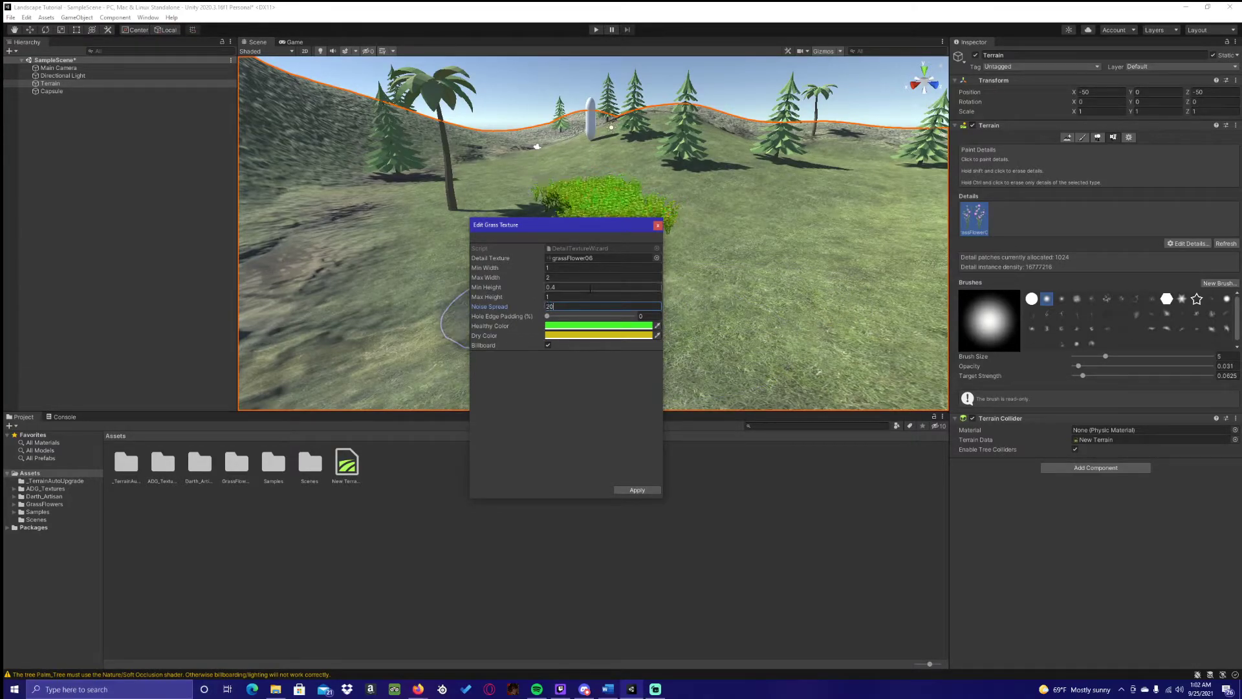
{"action": "type", "text": "1"}
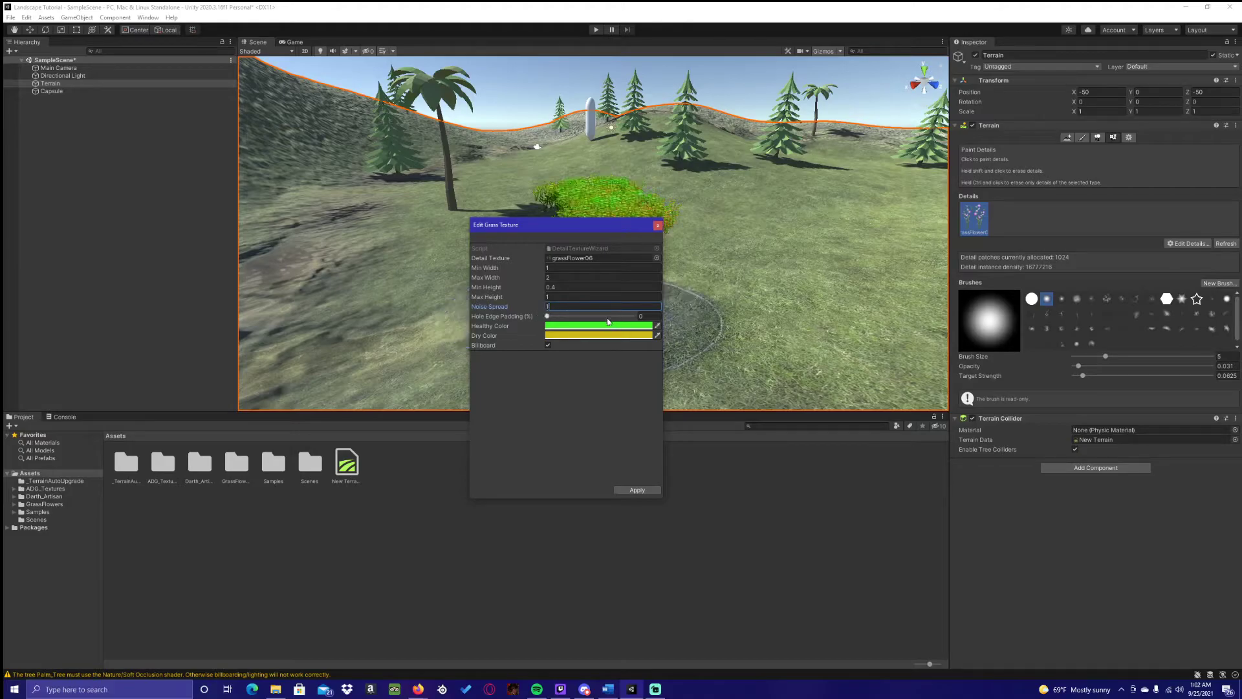
Paint a wide flower patch on the foreground grass and apply the edited texture settings.
{"action": "left_click_drag", "start_coordinate": [699, 337], "coordinate": [841, 363]}
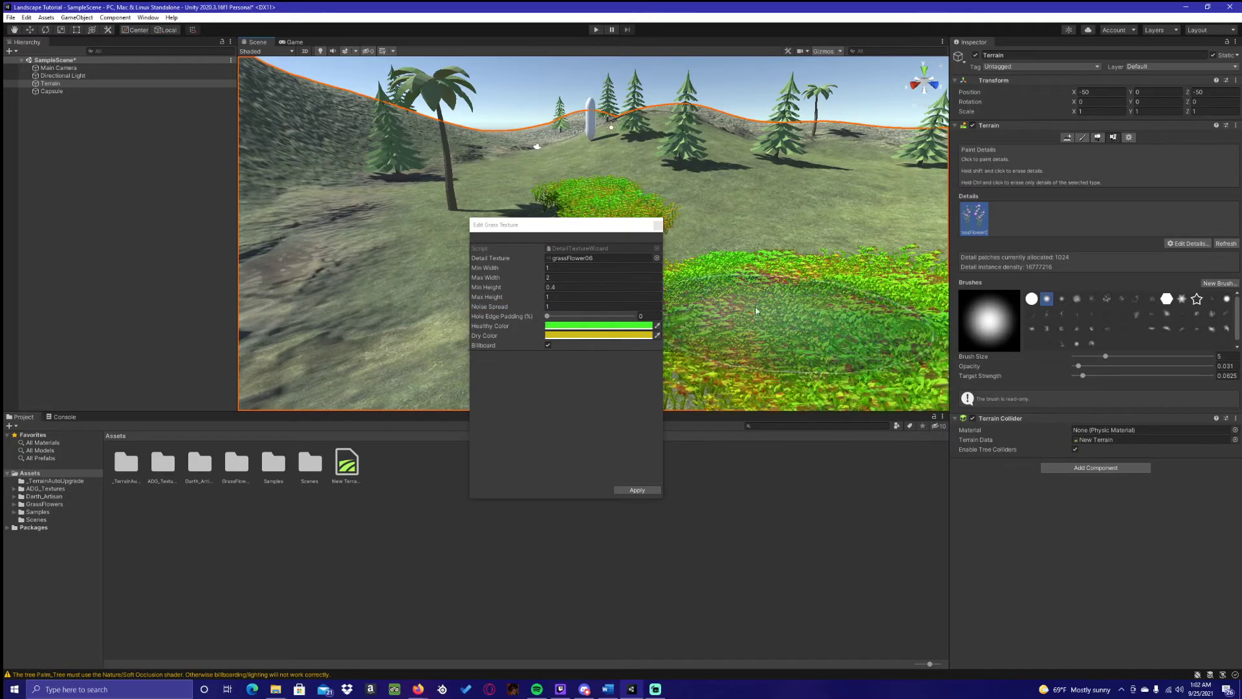
{"action": "mouse_move", "coordinate": [841, 363]}
{"action": "right_mouse_down"}
{"action": "mouse_move", "coordinate": [899, 349]}
{"action": "mouse_move", "coordinate": [833, 305]}
{"action": "mouse_move", "coordinate": [665, 263]}
{"action": "mouse_move", "coordinate": [790, 292]}
{"action": "right_mouse_up"}
{"action": "left_click", "coordinate": [627, 490]}
Erase most of the painted flowers from the grass near the palm tree.
{"action": "right_click_drag", "start_coordinate": [647, 314], "coordinate": [593, 215]}
{"action": "mouse_move", "coordinate": [593, 216]}
{"action": "left_mouse_down", "text": "shift"}
{"action": "mouse_move", "coordinate": [472, 216]}
{"action": "mouse_move", "coordinate": [457, 172]}
{"action": "mouse_move", "coordinate": [559, 183]}
{"action": "mouse_move", "coordinate": [566, 200]}
{"action": "mouse_move", "coordinate": [544, 216]}
{"action": "mouse_move", "coordinate": [565, 208]}
{"action": "mouse_move", "coordinate": [517, 170]}
{"action": "mouse_move", "coordinate": [507, 190]}
{"action": "mouse_move", "coordinate": [660, 213]}
{"action": "mouse_move", "coordinate": [824, 208]}
{"action": "mouse_move", "coordinate": [763, 186]}
{"action": "mouse_move", "coordinate": [749, 208]}
{"action": "left_mouse_up", "text": "shift"}
{"action": "left_click_drag", "start_coordinate": [812, 288], "coordinate": [821, 323], "text": "alt"}
Add grass01 to the terrain details as a new grass texture, keeping its default size and colour settings.
{"action": "left_click", "coordinate": [1201, 244]}
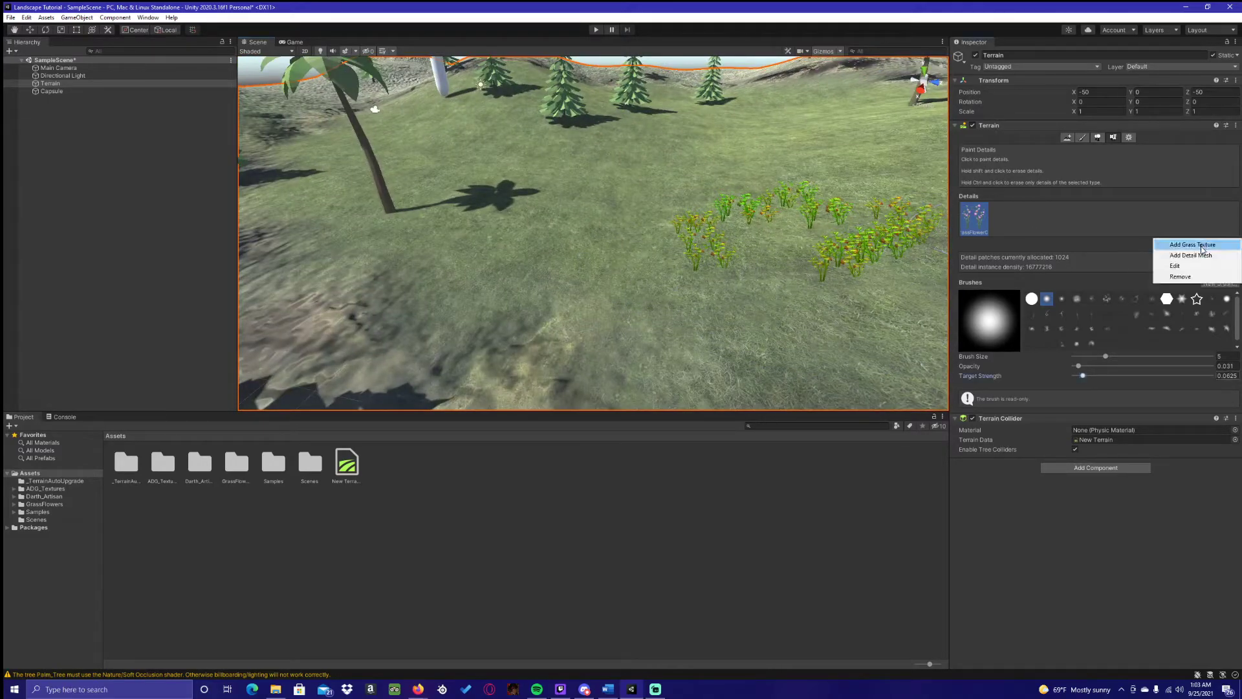
{"action": "left_click", "coordinate": [1200, 246]}
{"action": "left_click", "coordinate": [656, 257]}
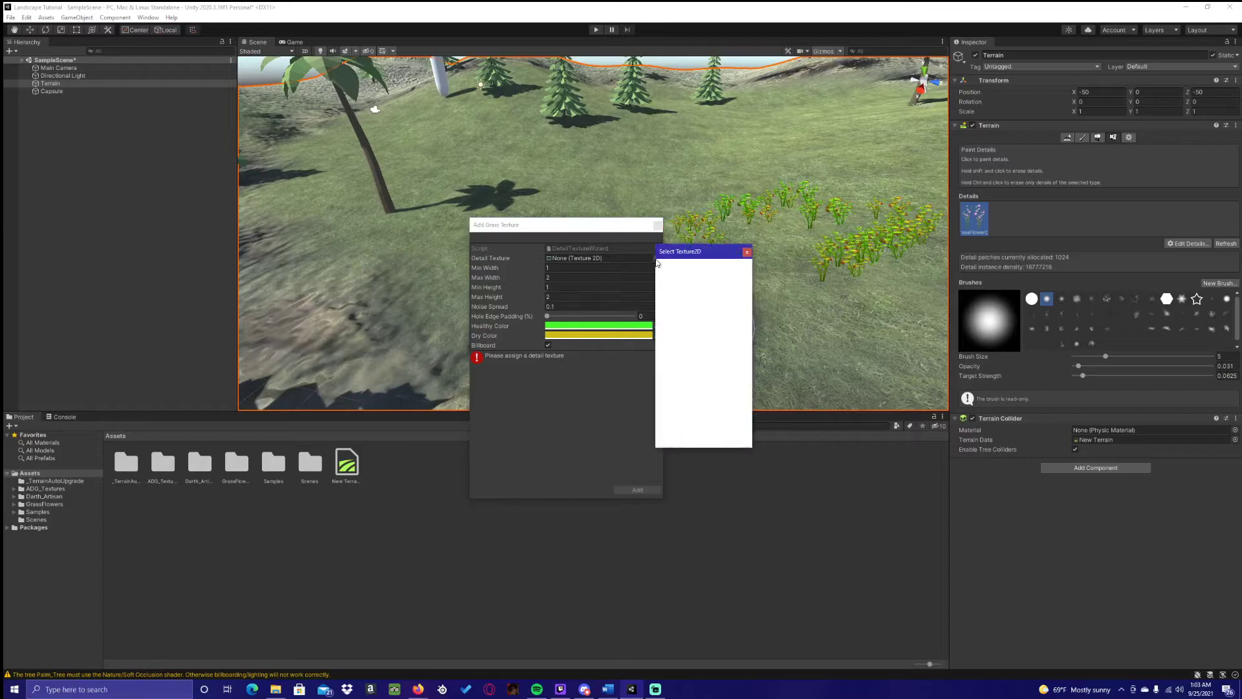
{"action": "left_click_drag", "start_coordinate": [750, 292], "coordinate": [749, 307]}
{"action": "double_click", "coordinate": [720, 354]}
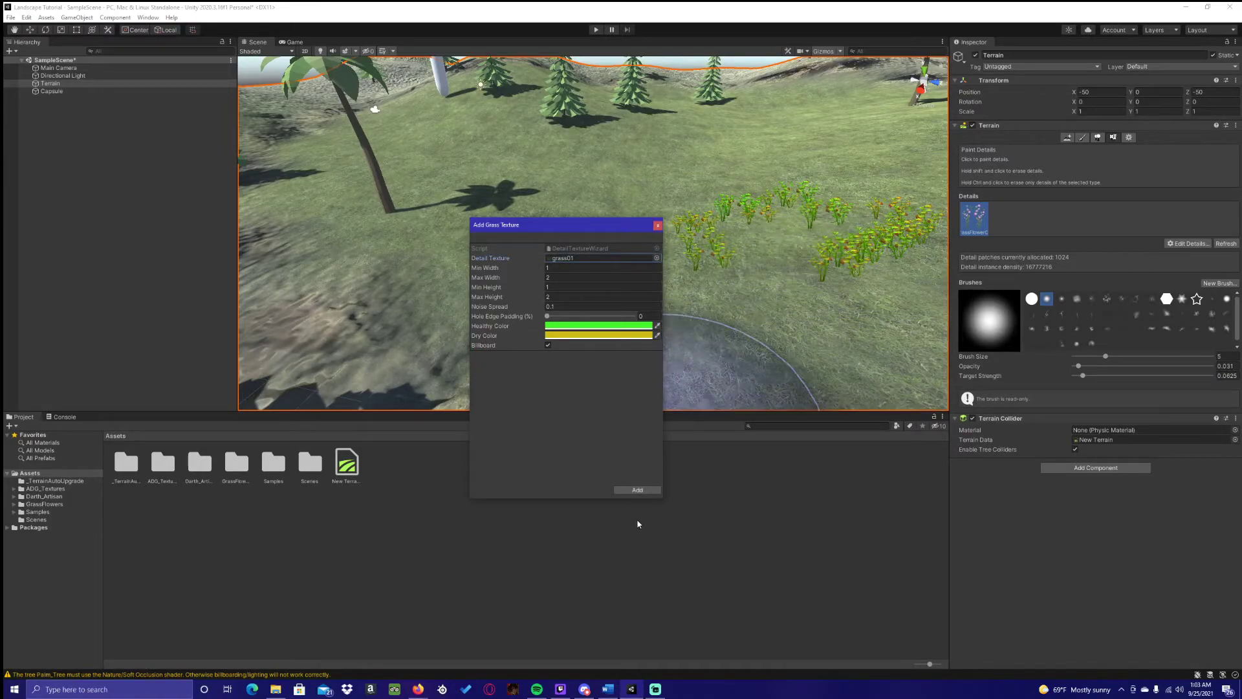
{"action": "left_click", "coordinate": [637, 490]}
Fill in the flower patch near the palm tree with more flowers, and paint grass01 over and around it.
{"action": "left_click_drag", "start_coordinate": [854, 242], "coordinate": [802, 233]}
{"action": "left_click_drag", "start_coordinate": [732, 328], "coordinate": [922, 271], "text": "alt"}
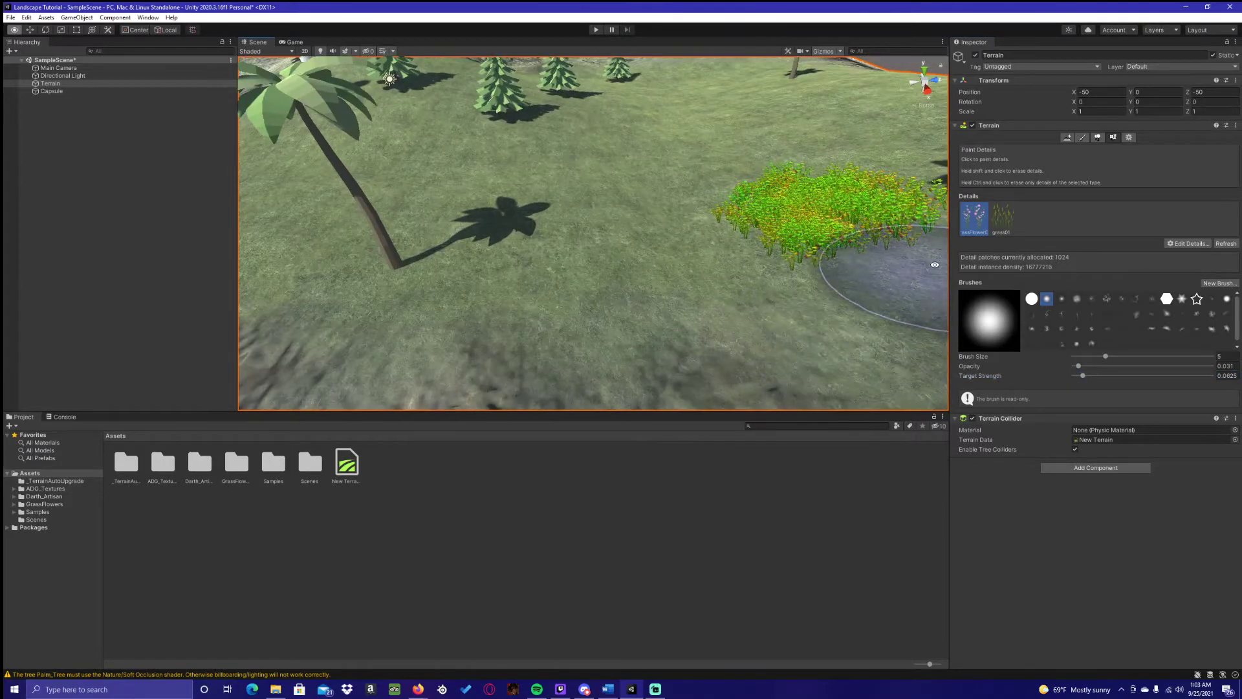
{"action": "left_click", "coordinate": [1004, 224]}
{"action": "mouse_move", "coordinate": [835, 223]}
{"action": "left_mouse_down"}
{"action": "mouse_move", "coordinate": [691, 250]}
{"action": "mouse_move", "coordinate": [779, 222]}
{"action": "left_mouse_up"}
{"action": "mouse_move", "coordinate": [873, 328]}
{"action": "left_mouse_down", "text": "alt"}
{"action": "mouse_move", "coordinate": [674, 263]}
{"action": "mouse_move", "coordinate": [747, 342]}
{"action": "mouse_move", "coordinate": [774, 346]}
{"action": "mouse_move", "coordinate": [685, 302]}
{"action": "left_mouse_up", "text": "alt"}
Paint flowers over the grass patch, undo the last stroke, and paint more grass01 around the flowers.
{"action": "left_click", "coordinate": [975, 220]}
{"action": "mouse_move", "coordinate": [666, 240]}
{"action": "left_mouse_down"}
{"action": "mouse_move", "coordinate": [591, 244]}
{"action": "mouse_move", "coordinate": [631, 230]}
{"action": "left_mouse_up"}
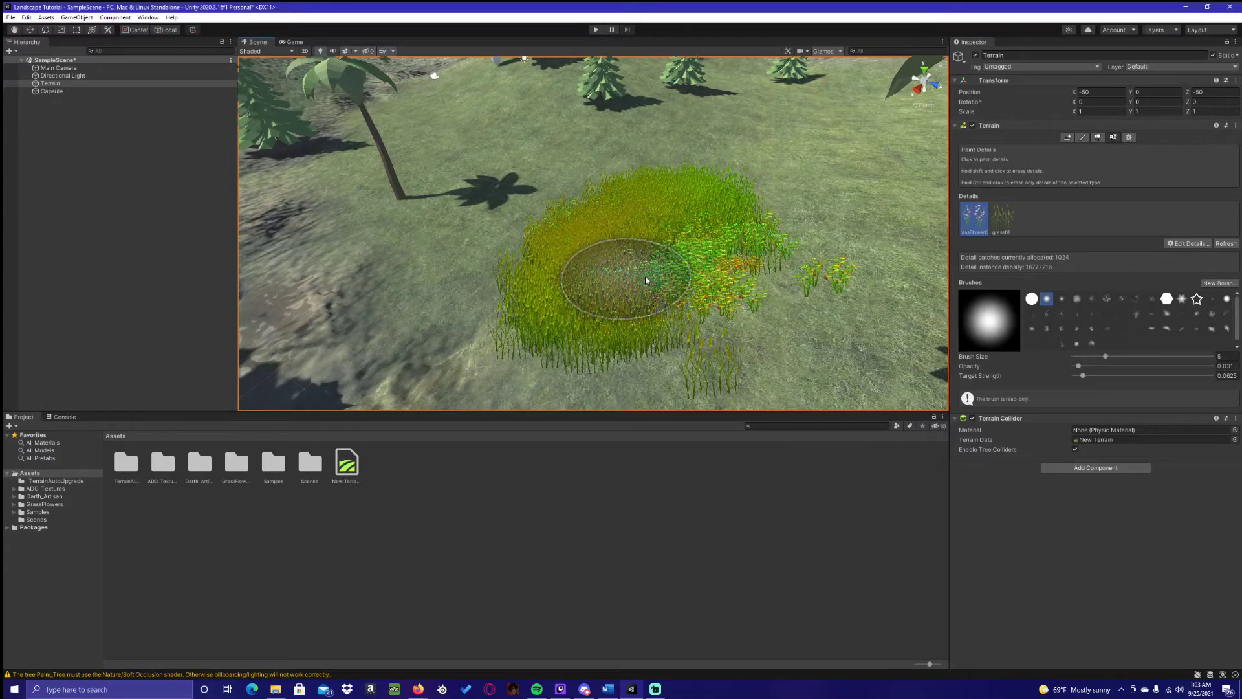
{"action": "key", "text": "ctrl+z"}
{"action": "left_click", "coordinate": [998, 228]}
{"action": "mouse_move", "coordinate": [621, 247]}
{"action": "left_mouse_down"}
{"action": "mouse_move", "coordinate": [647, 285]}
{"action": "mouse_move", "coordinate": [726, 258]}
{"action": "mouse_move", "coordinate": [631, 289]}
{"action": "mouse_move", "coordinate": [782, 319]}
{"action": "mouse_move", "coordinate": [541, 385]}
{"action": "mouse_move", "coordinate": [391, 346]}
{"action": "mouse_move", "coordinate": [546, 324]}
{"action": "mouse_move", "coordinate": [451, 316]}
{"action": "mouse_move", "coordinate": [735, 250]}
{"action": "left_mouse_up"}
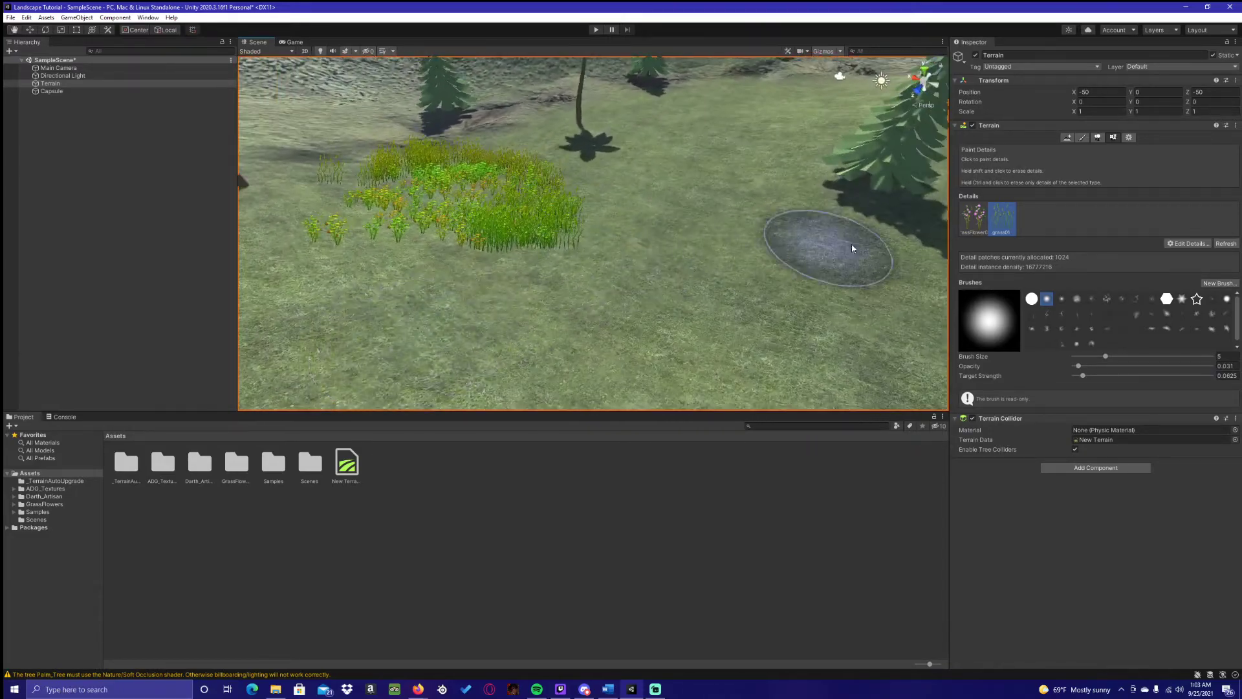
Add the Poplar_Tree prefab as a detail mesh, and extend the grass patch with a broad stroke of grass01.
{"action": "left_click", "coordinate": [1194, 243]}
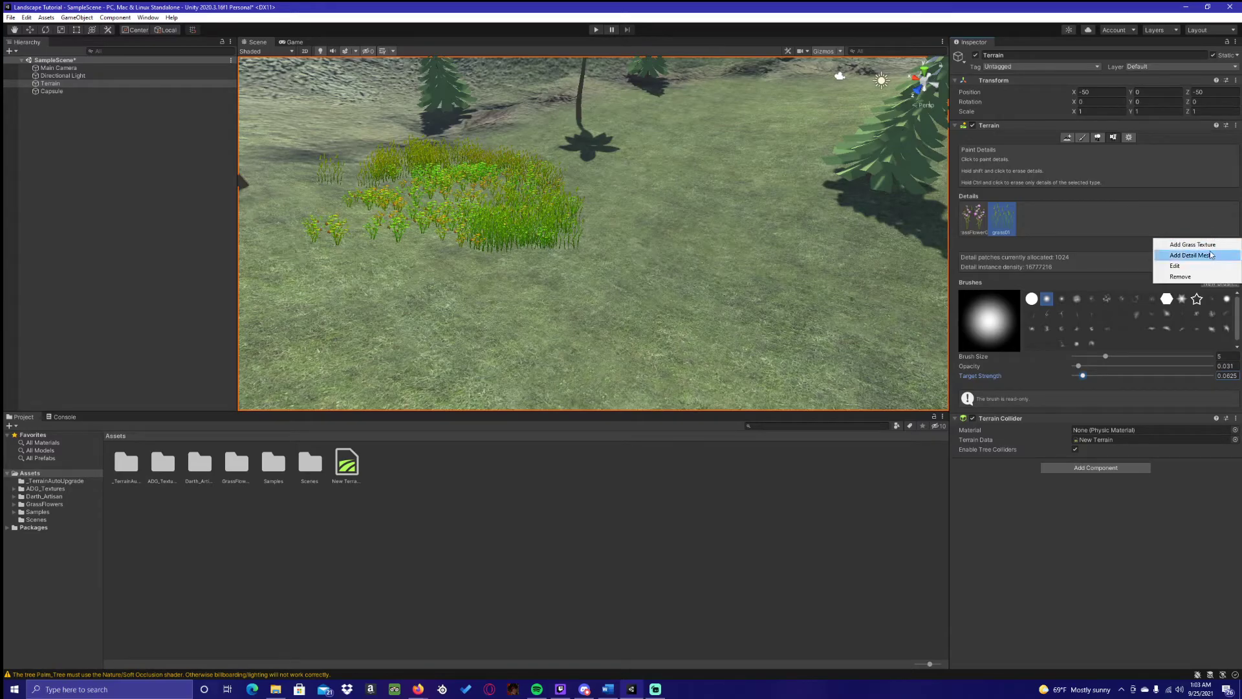
{"action": "left_click", "coordinate": [1209, 255]}
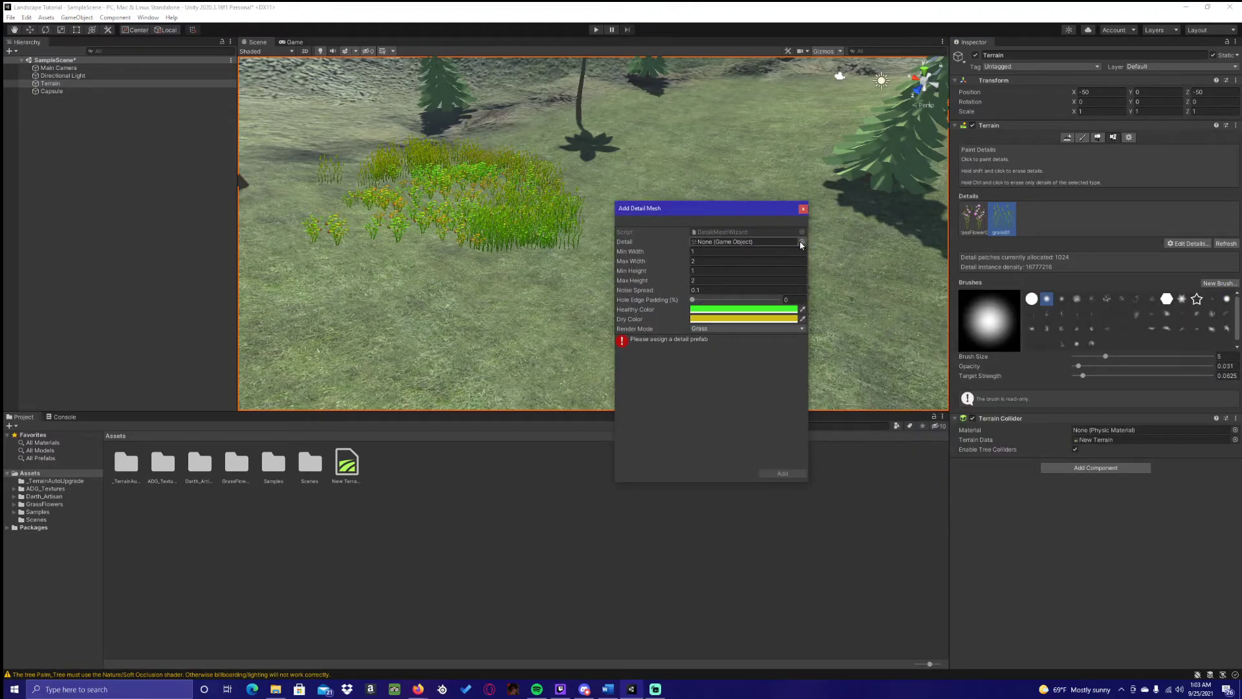
{"action": "left_click", "coordinate": [802, 242]}
{"action": "scroll", "coordinate": [867, 323], "scroll_direction": "down", "scroll_amount": 3}
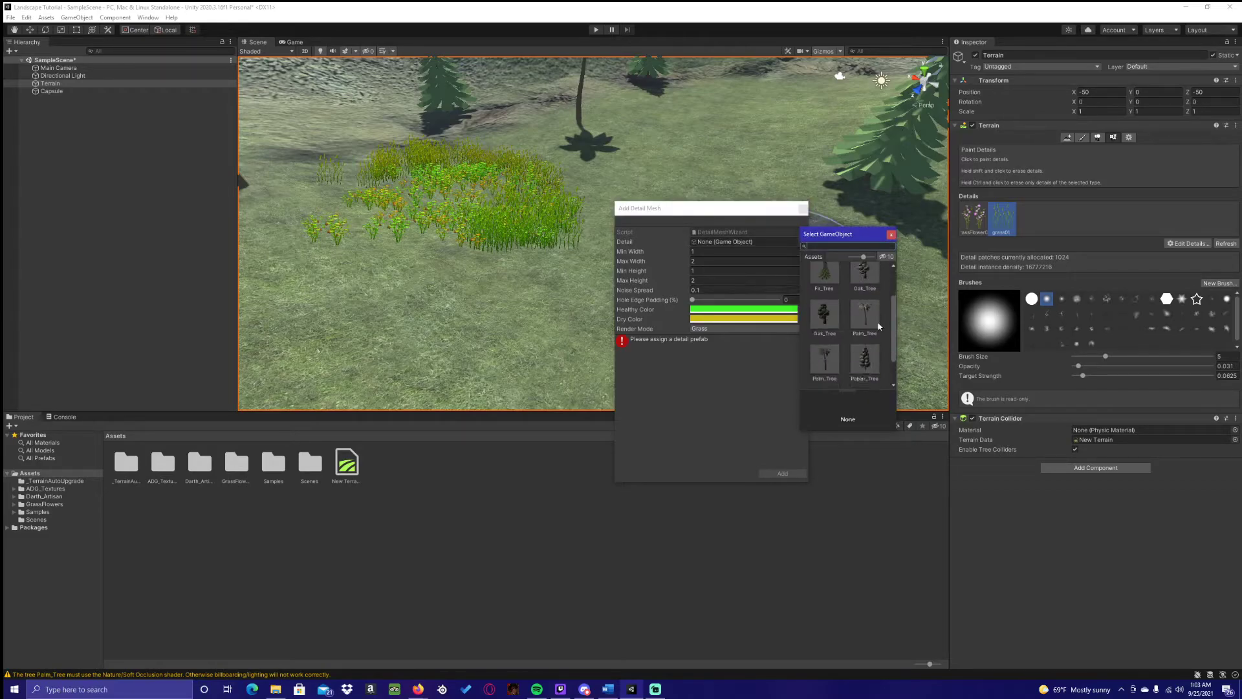
{"action": "double_click", "coordinate": [836, 374]}
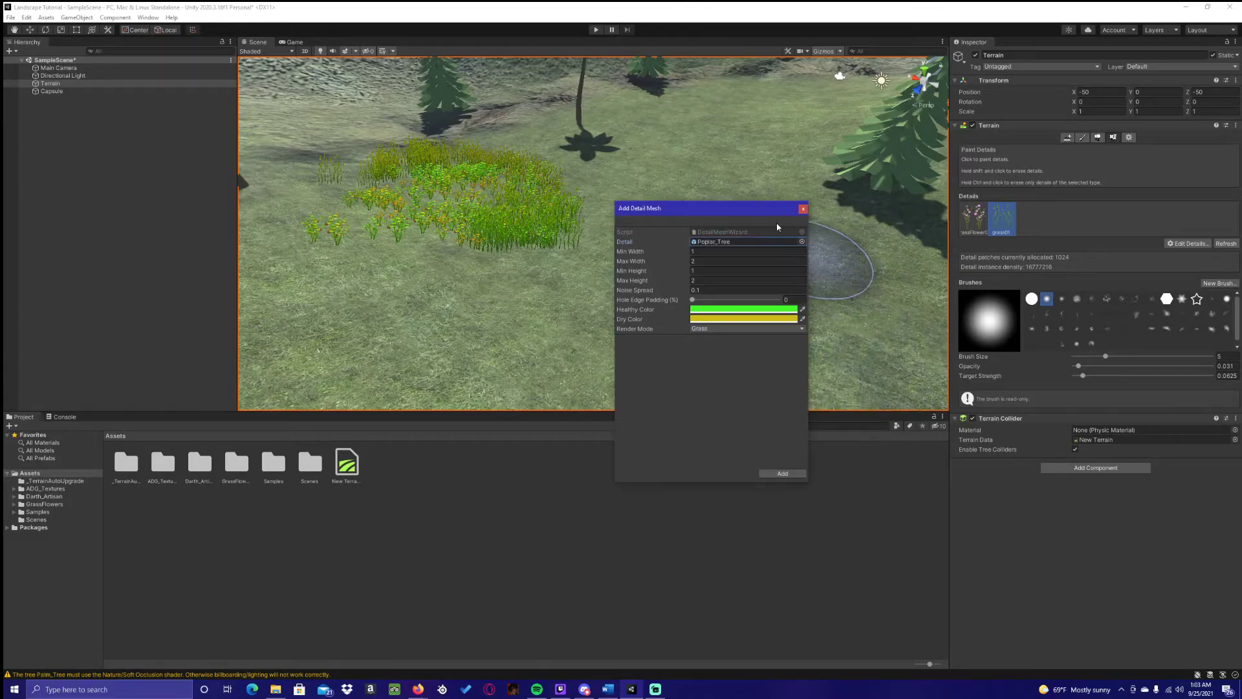
{"action": "left_click", "coordinate": [794, 473]}
{"action": "mouse_move", "coordinate": [735, 208]}
{"action": "left_mouse_down"}
{"action": "mouse_move", "coordinate": [582, 286]}
{"action": "mouse_move", "coordinate": [602, 304]}
{"action": "left_mouse_up"}
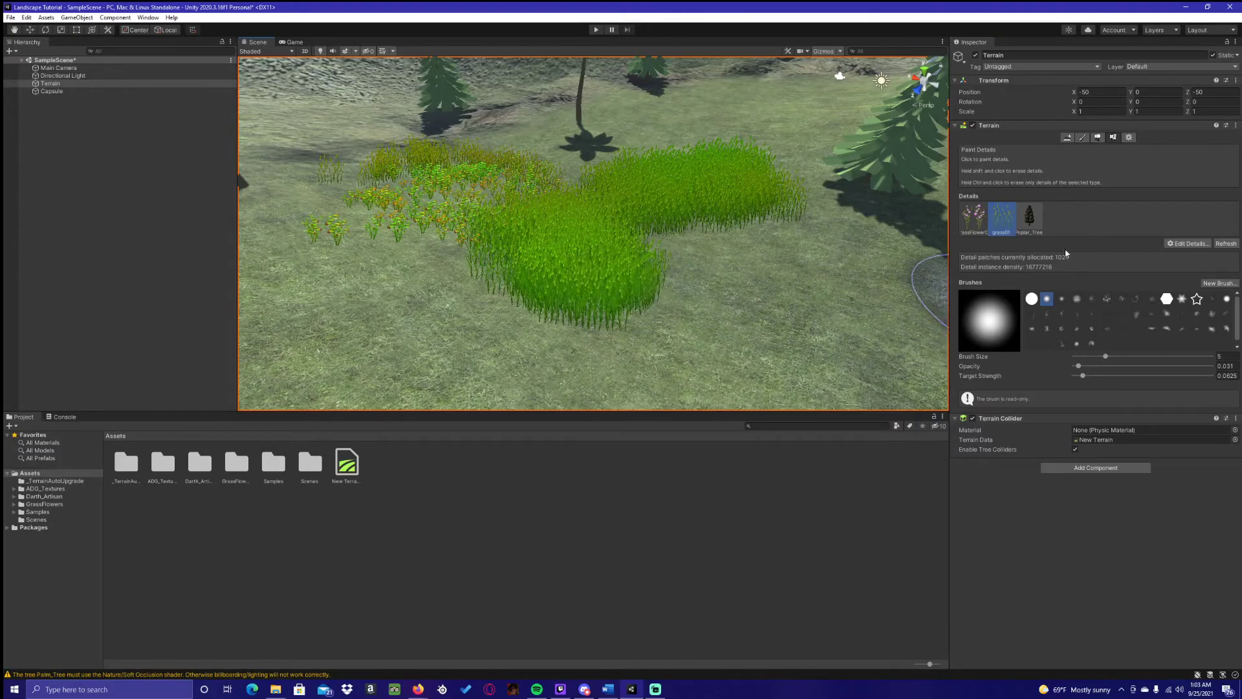
Try painting Poplar_Tree detail meshes around the grass patches, and undo the strokes.
{"action": "left_click", "coordinate": [1031, 216]}
{"action": "left_click", "coordinate": [614, 243]}
{"action": "right_click_drag", "start_coordinate": [548, 296], "coordinate": [726, 219]}
{"action": "mouse_move", "coordinate": [726, 219]}
{"action": "left_mouse_down", "text": "alt"}
{"action": "mouse_move", "coordinate": [598, 339]}
{"action": "mouse_move", "coordinate": [523, 275]}
{"action": "mouse_move", "coordinate": [673, 278]}
{"action": "mouse_move", "coordinate": [649, 296]}
{"action": "mouse_move", "coordinate": [744, 269]}
{"action": "mouse_move", "coordinate": [912, 285]}
{"action": "mouse_move", "coordinate": [627, 267]}
{"action": "mouse_move", "coordinate": [610, 278]}
{"action": "mouse_move", "coordinate": [626, 205]}
{"action": "mouse_move", "coordinate": [631, 263]}
{"action": "left_mouse_up", "text": "alt"}
{"action": "key", "text": "ctrl+z"}
{"action": "key", "text": "ctrl+z"}
{"action": "left_click", "coordinate": [704, 258]}
{"action": "left_click", "coordinate": [529, 280]}
{"action": "key", "text": "ctrl+z"}
{"action": "key", "text": "ctrl+z"}
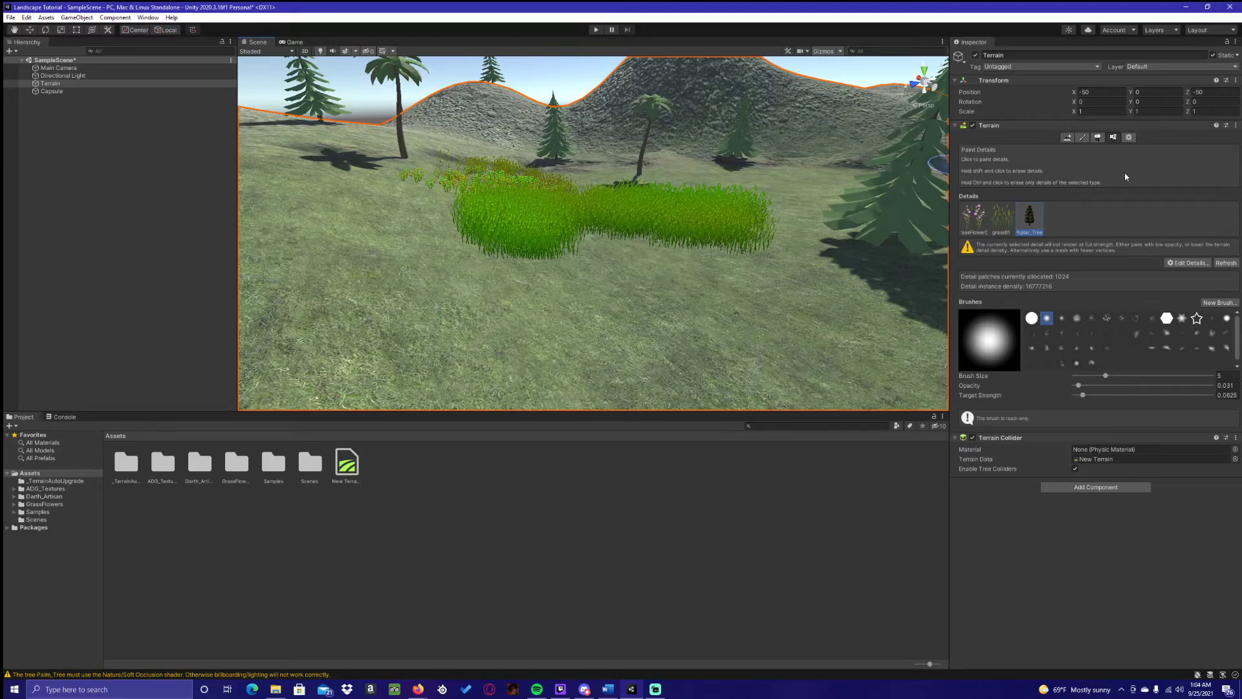
Review the terrain settings, from the basic and wind options to the resolution and lightmapping options.
{"action": "left_click", "coordinate": [1129, 138]}
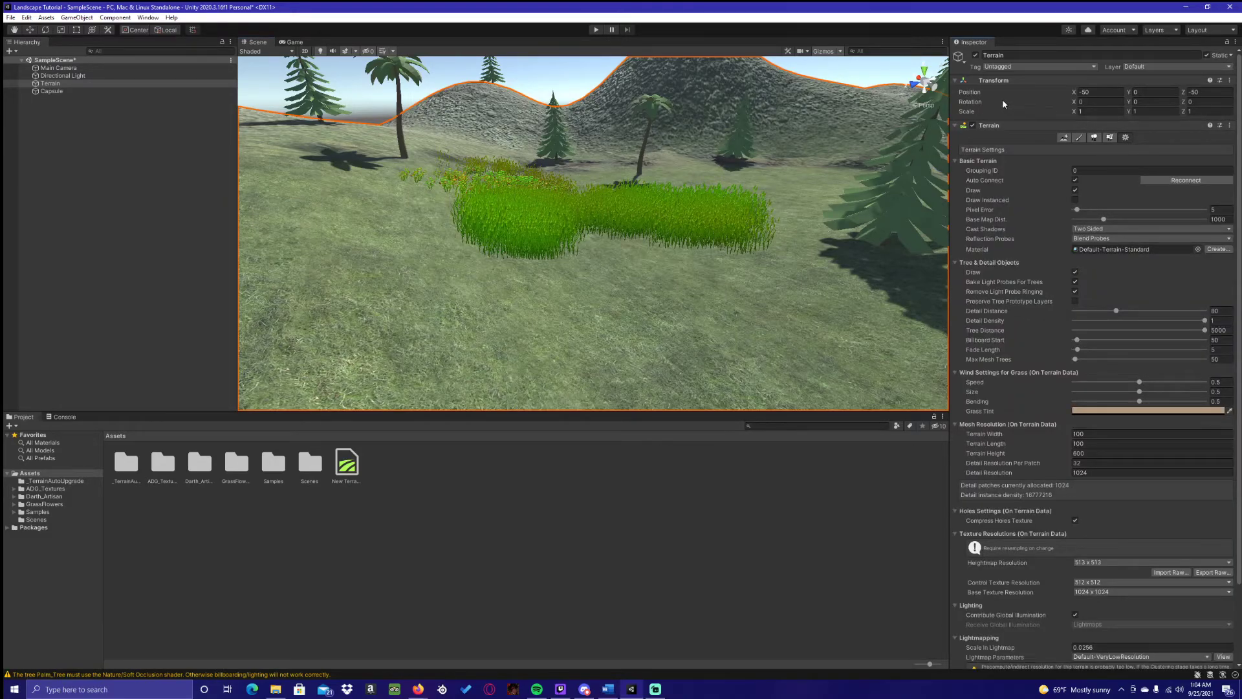
{"action": "scroll", "coordinate": [1001, 97], "scroll_direction": "down", "scroll_amount": 3}
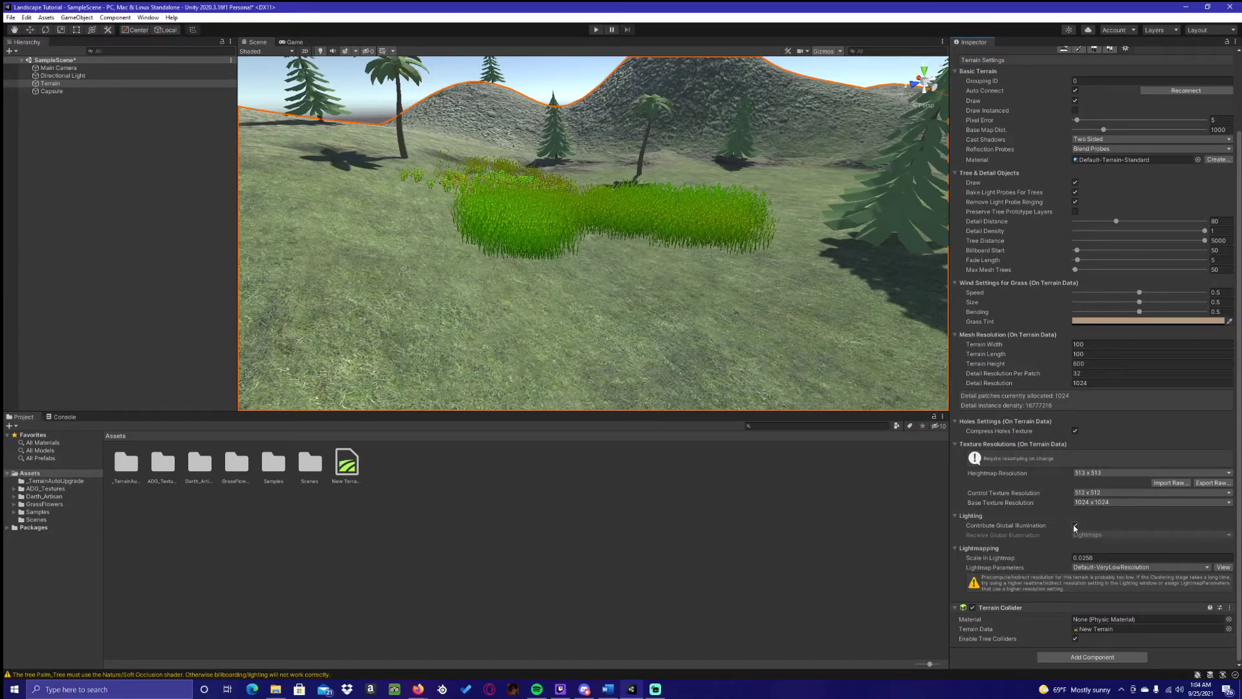
Rotate the directional light about its X axis to change the sun's direction over the landscape.
{"action": "left_click_drag", "start_coordinate": [731, 228], "coordinate": [699, 247], "text": "alt"}
{"action": "left_click_drag", "start_coordinate": [865, 244], "coordinate": [716, 210], "text": "alt"}
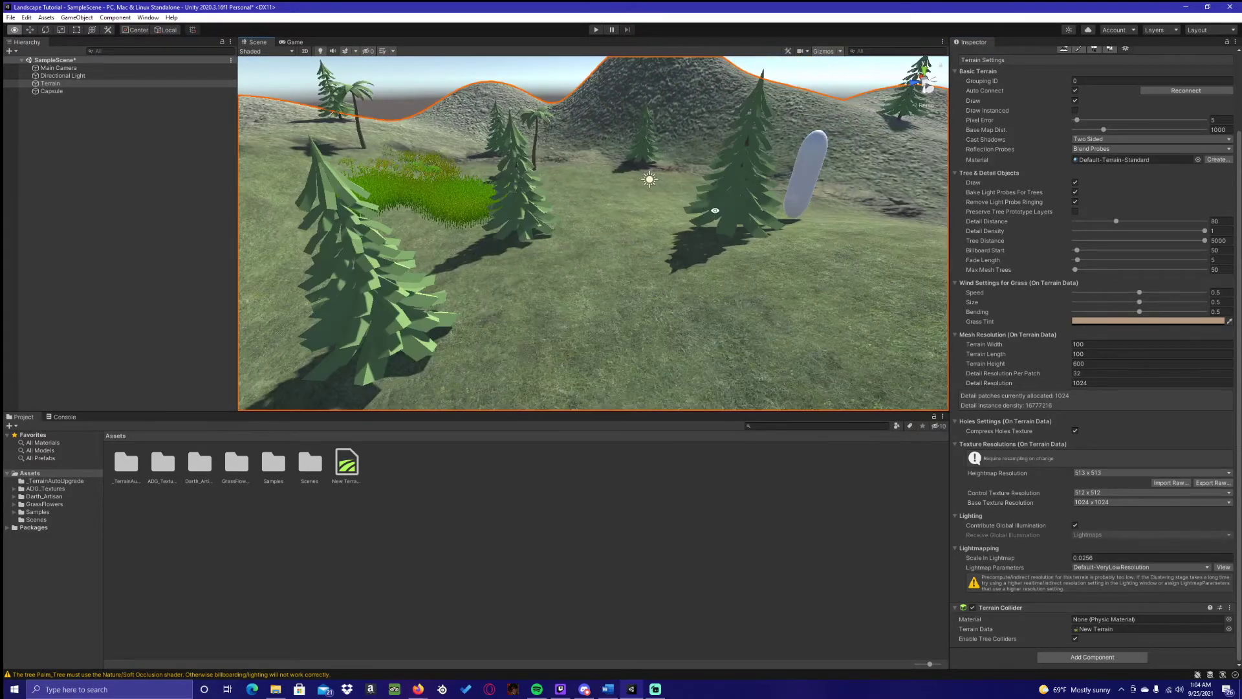
{"action": "left_click", "coordinate": [654, 180]}
{"action": "scroll", "coordinate": [651, 178], "scroll_direction": "up", "scroll_amount": 3}
{"action": "key", "text": "e"}
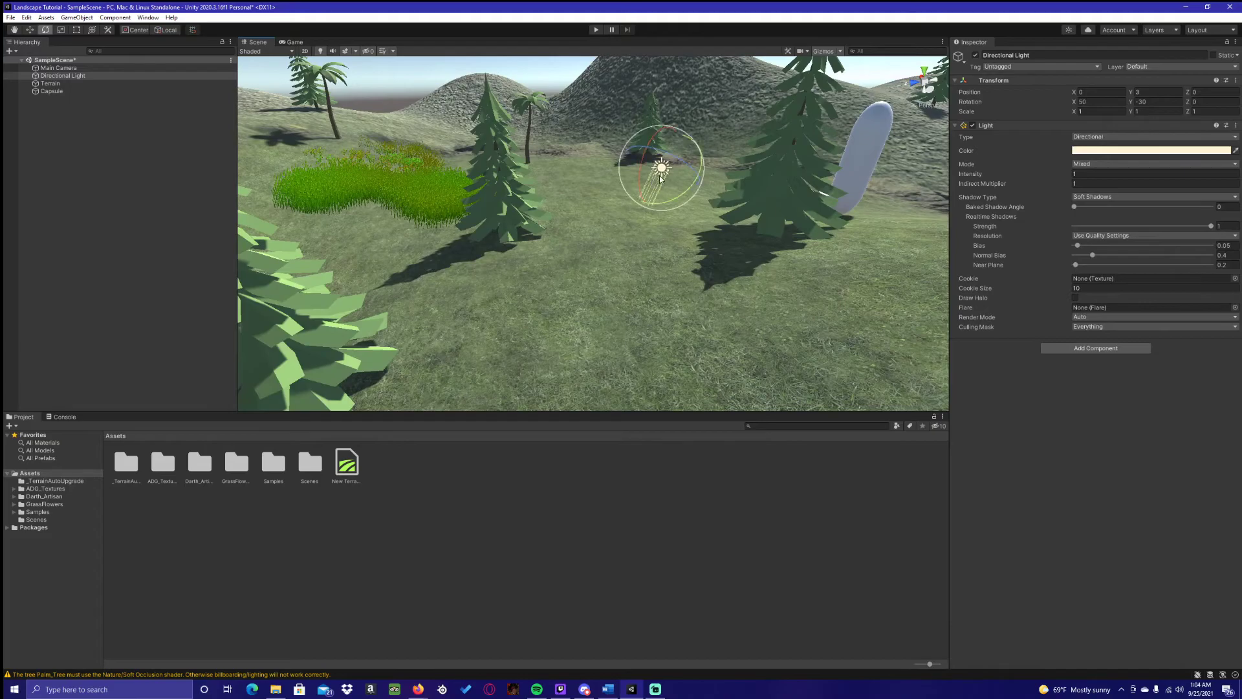
{"action": "left_click_drag", "start_coordinate": [639, 165], "coordinate": [751, 335]}
Adjust the directional light's X rotation to about 170.67 degrees and inspect the long shadows across the landscape.
{"action": "key", "text": "a"}
{"action": "right_click_drag", "start_coordinate": [379, 180], "coordinate": [552, 248]}
{"action": "key", "text": "w"}
{"action": "key", "text": "s"}
{"action": "key", "text": "d"}
{"action": "left_click_drag", "start_coordinate": [643, 154], "coordinate": [622, 176]}
{"action": "right_click_drag", "start_coordinate": [622, 176], "coordinate": [858, 130]}
{"action": "key", "text": "s"}
{"action": "key", "text": "w"}
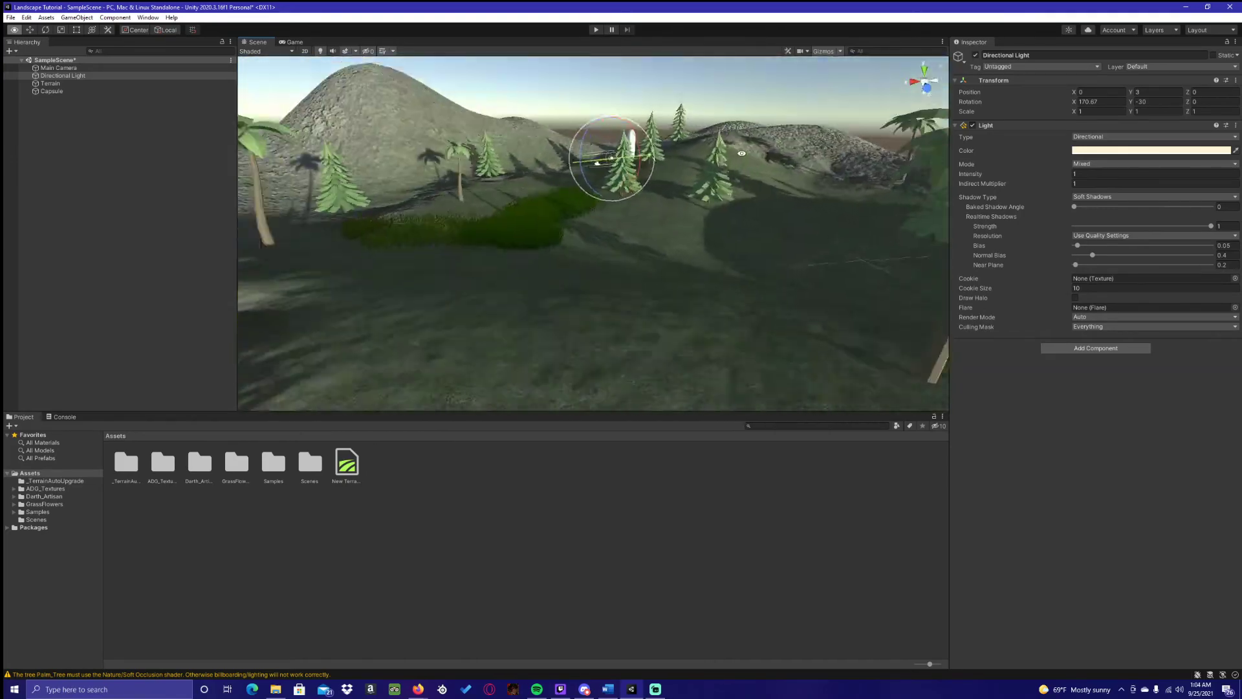